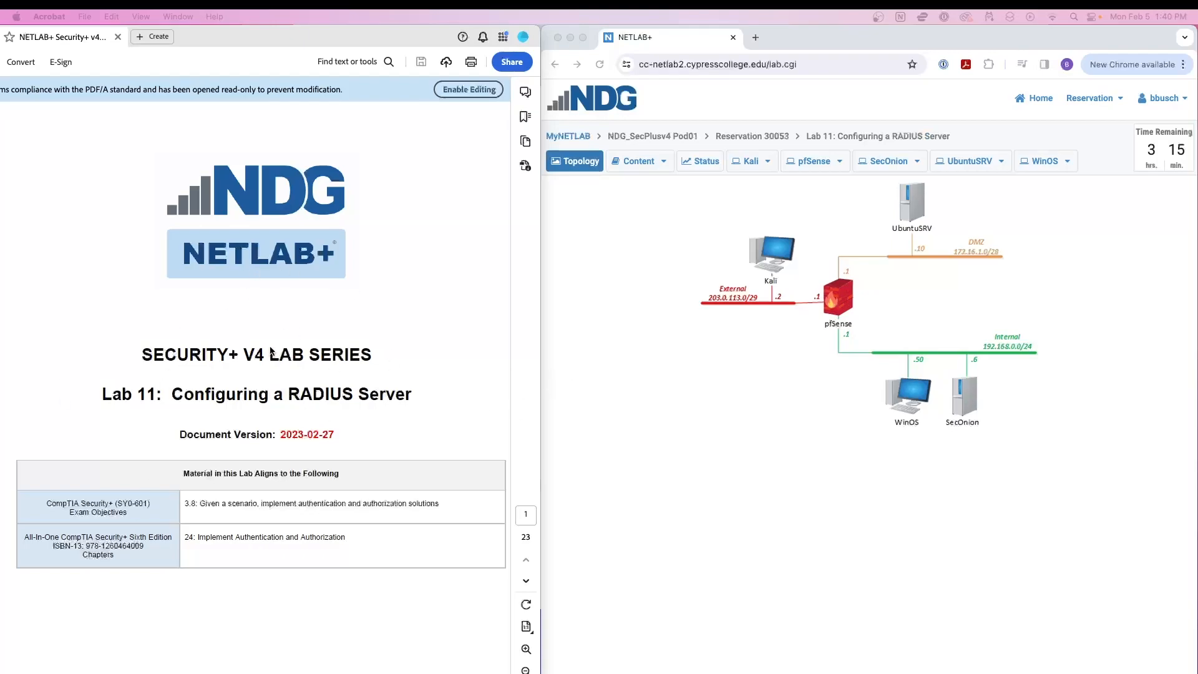
# Scroll the lab guide to page 6, section 1.1 'Add the Network Policy Role'.
pyautogui.scroll(-10, 237, 349)
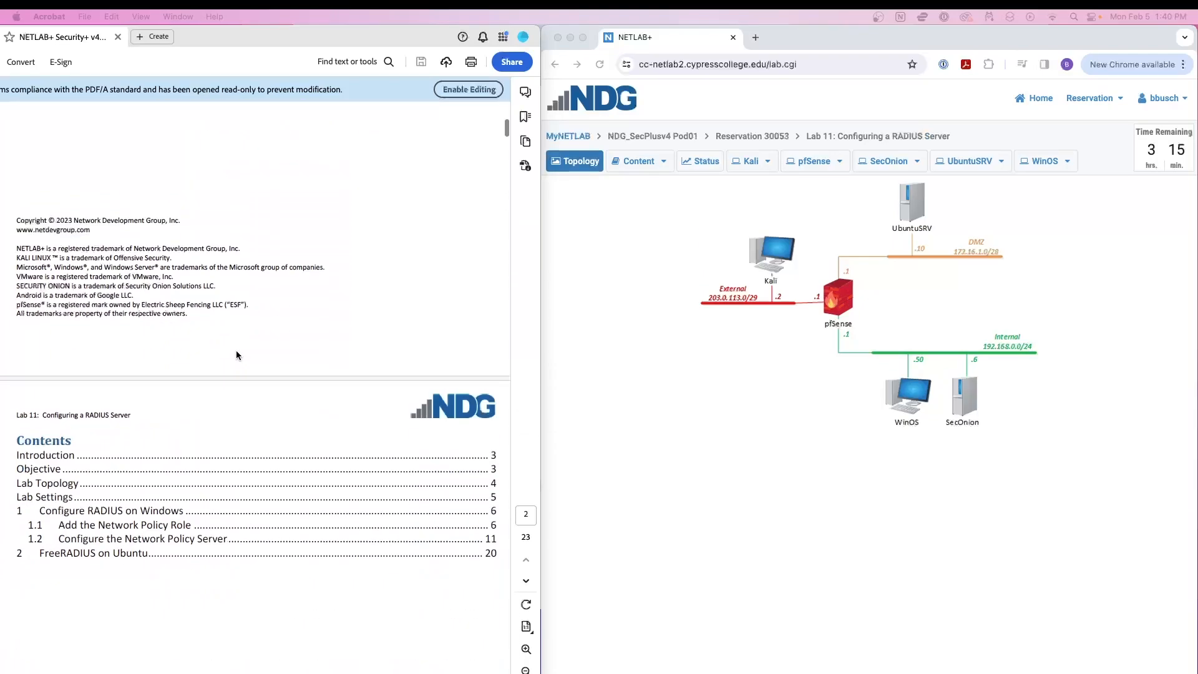
pyautogui.scroll(10, 236, 349)
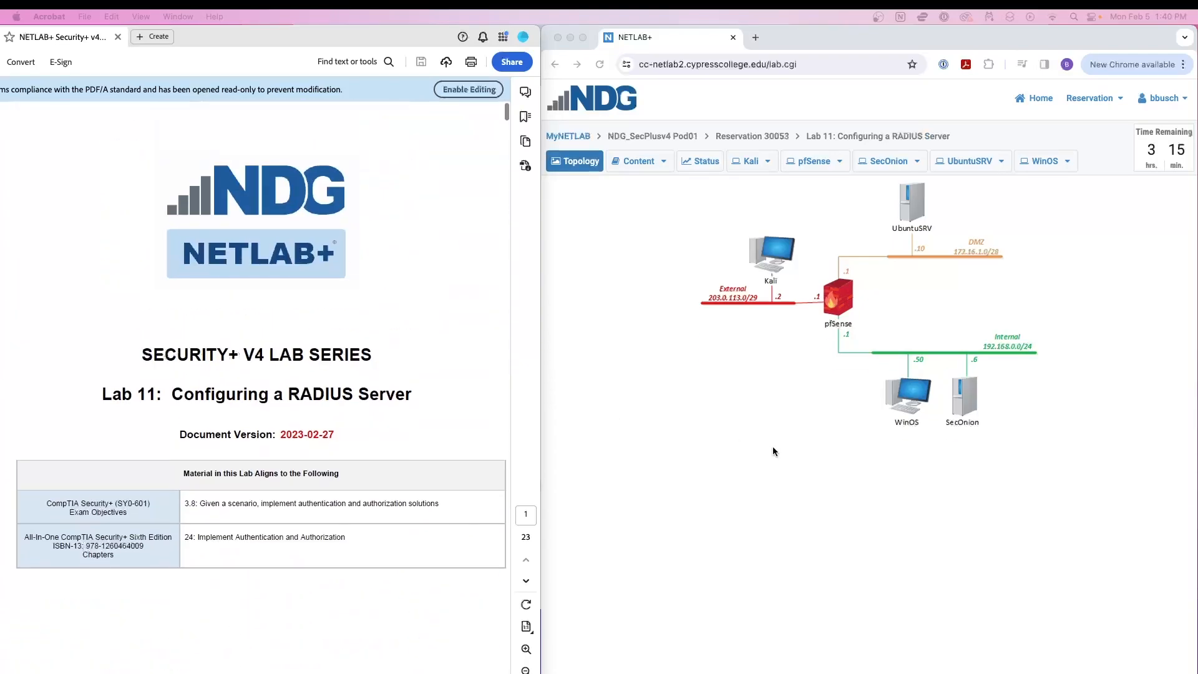
pyautogui.click(774, 450)
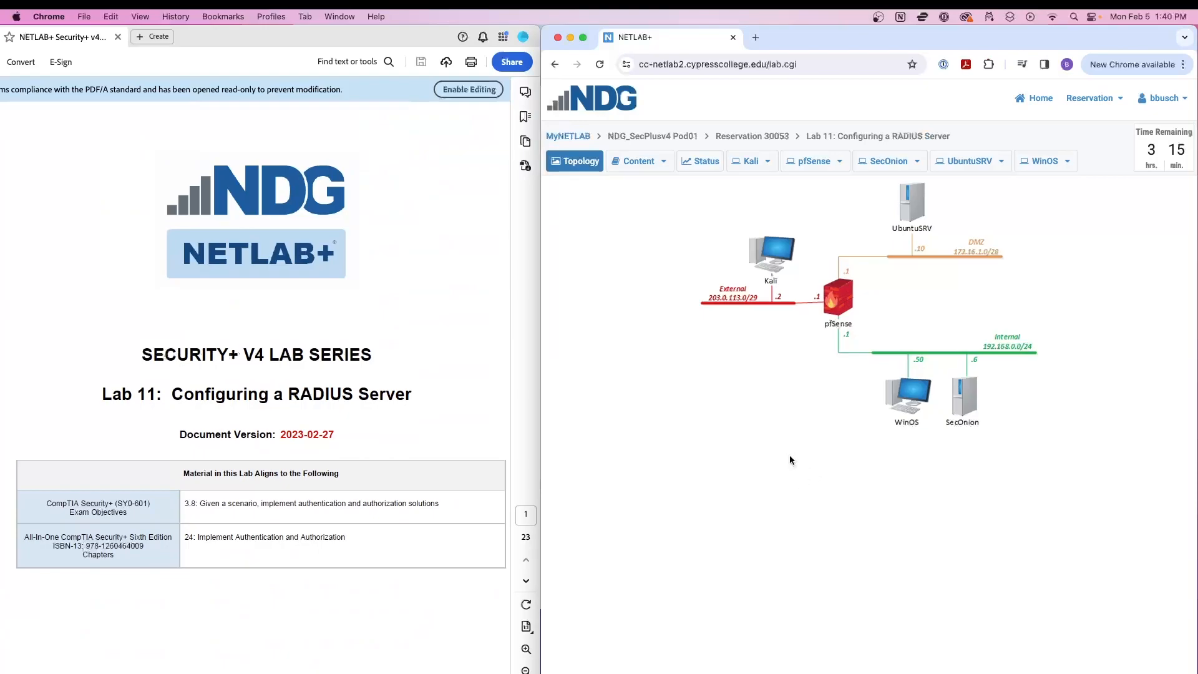
pyautogui.scroll(-4, 354, 405)
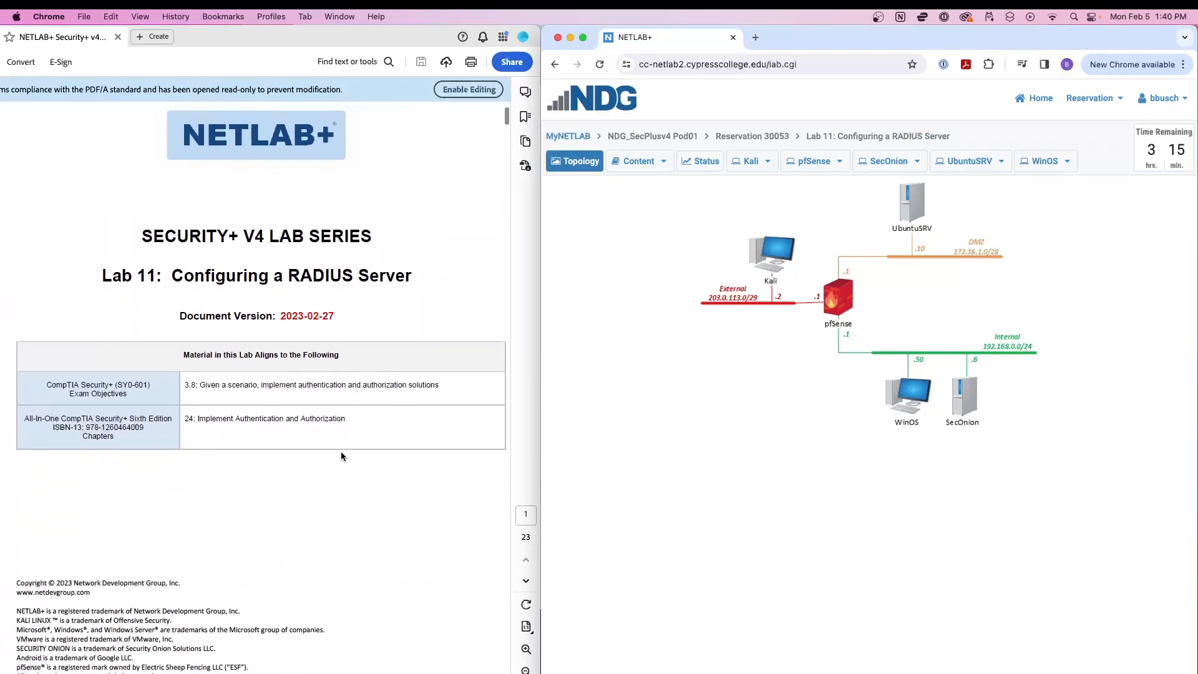
pyautogui.click(342, 451)
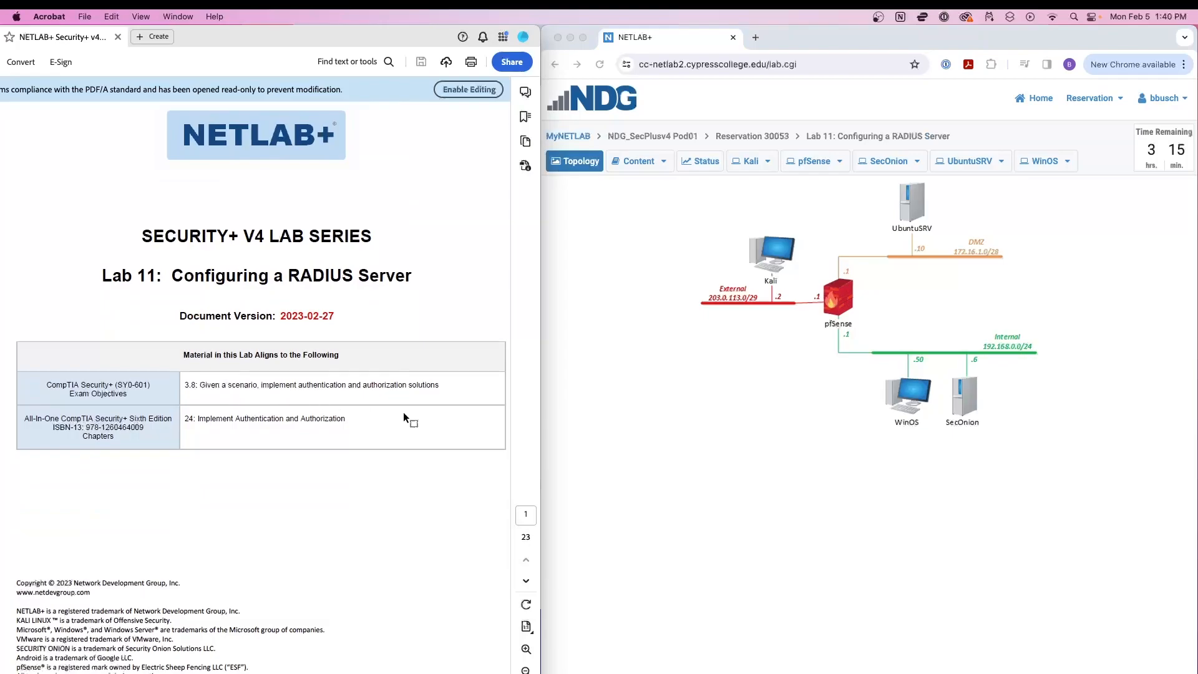
pyautogui.scroll(-10, 323, 416)
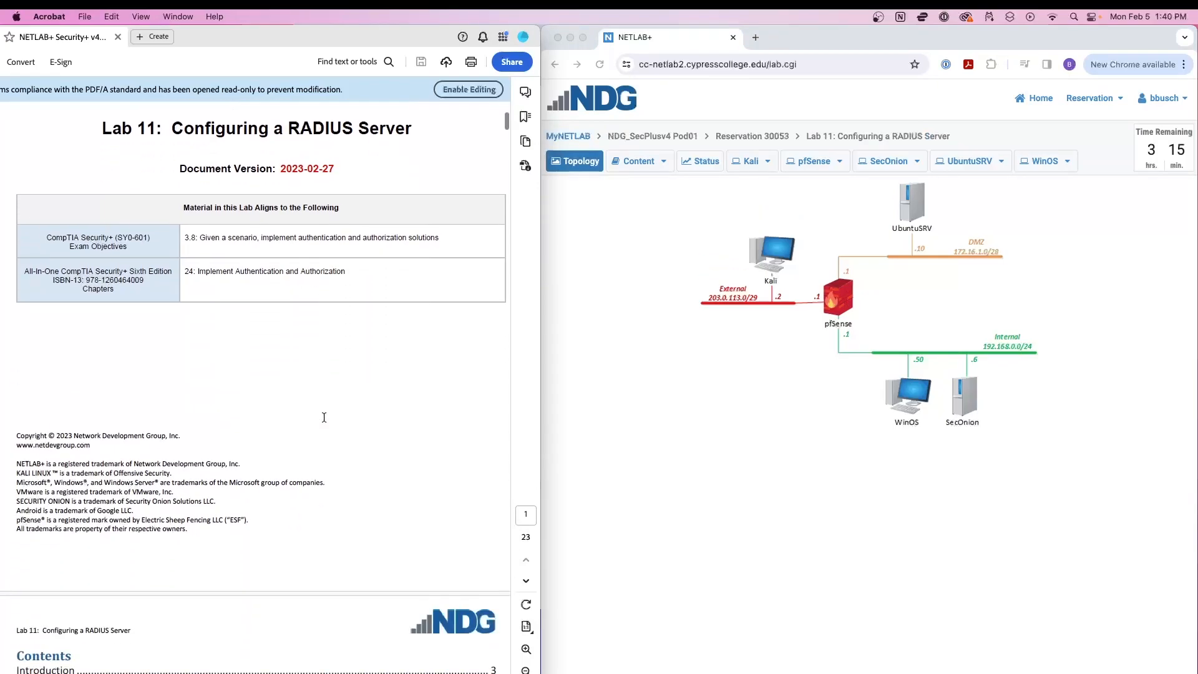
pyautogui.scroll(3, 323, 417)
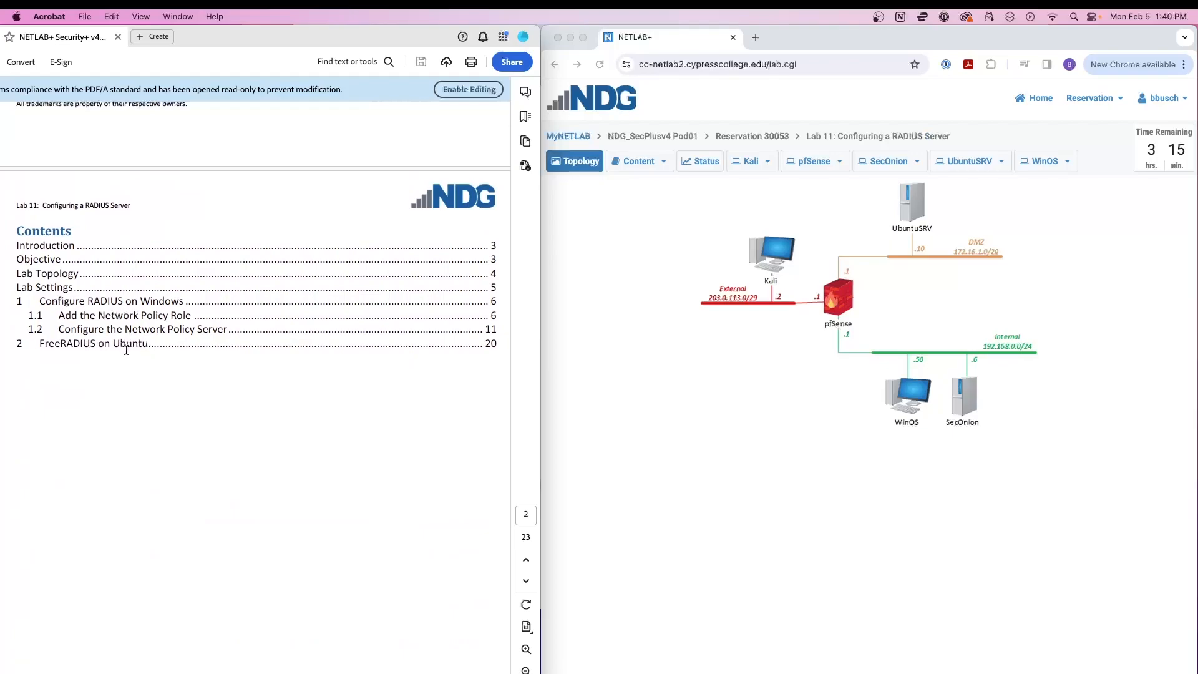
pyautogui.scroll(-5, 207, 361)
pyautogui.scroll(-20, 207, 365)
pyautogui.scroll(-20, 207, 361)
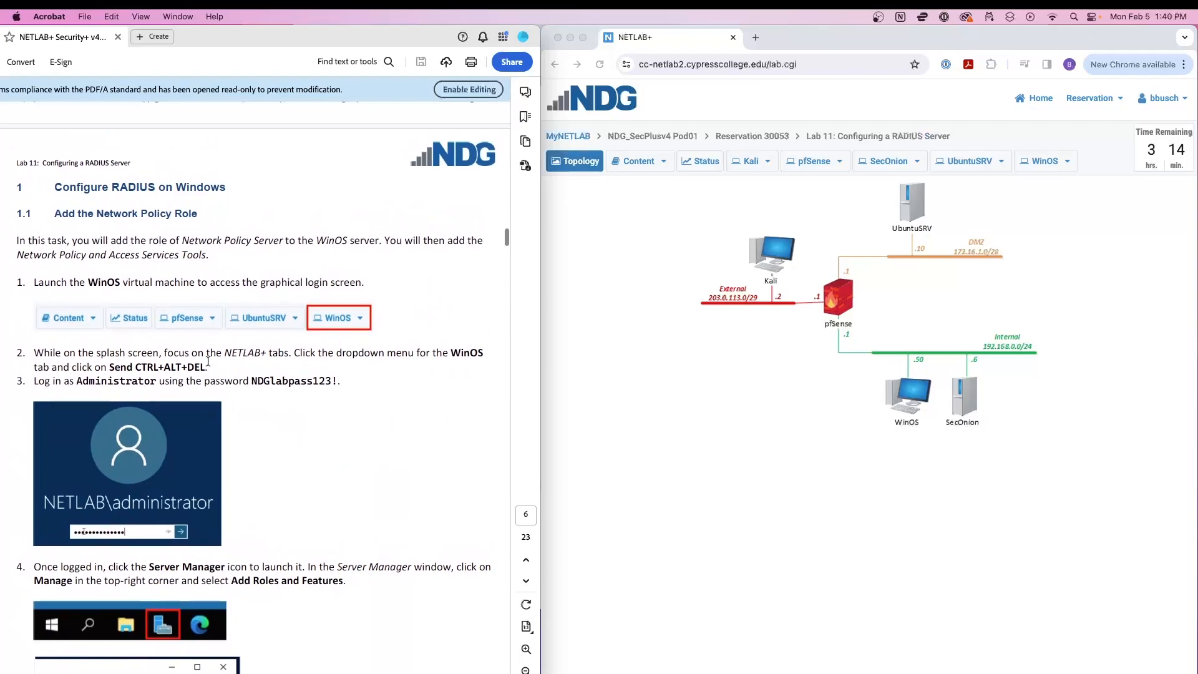
# Unlock WinOS with Ctrl+Alt+Del and sign in with the administrator password.
pyautogui.click(621, 398)
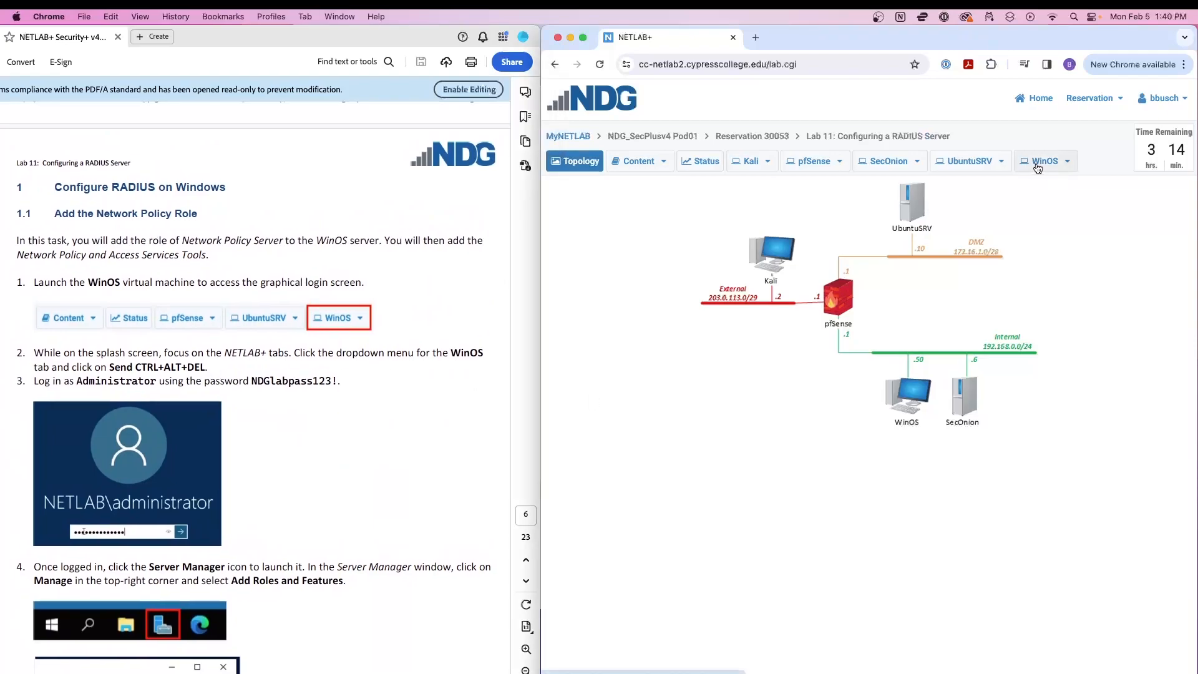
pyautogui.click(911, 396)
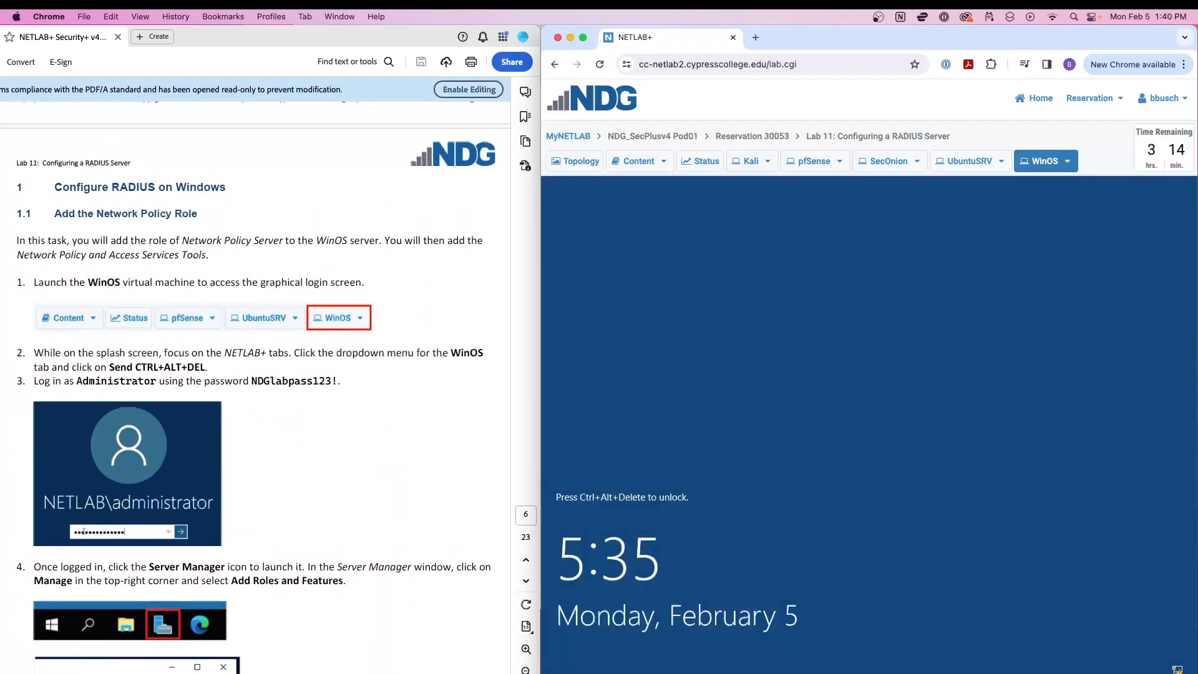
pyautogui.click(1067, 161)
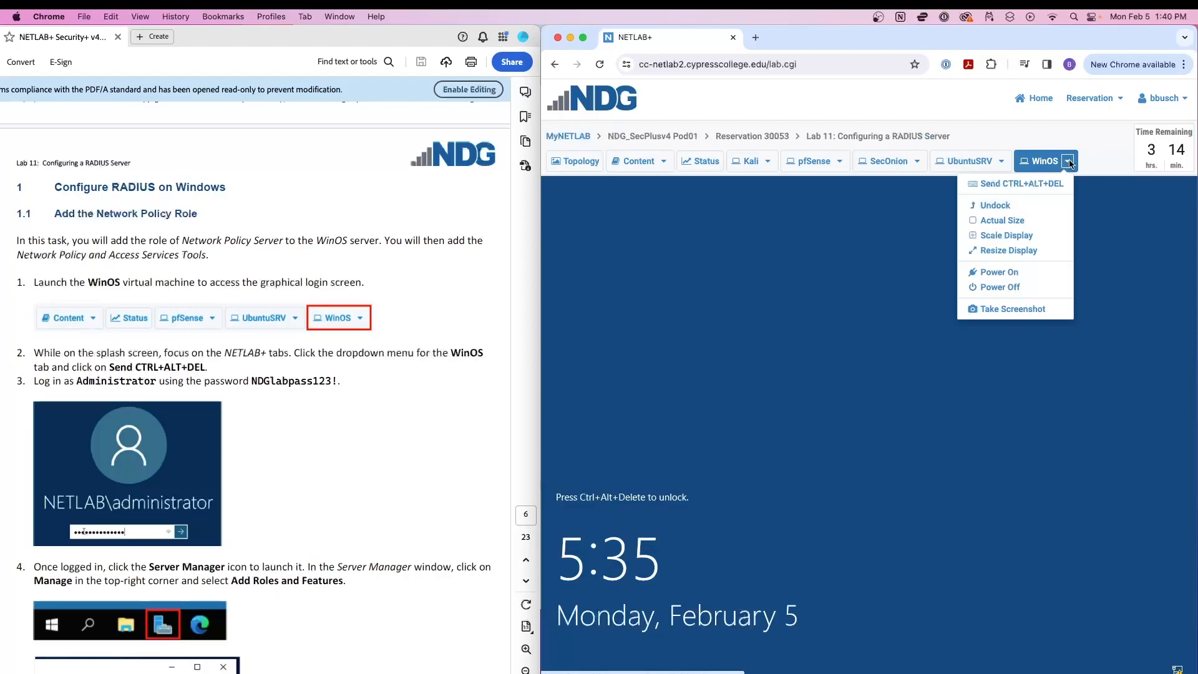
pyautogui.click(1023, 186)
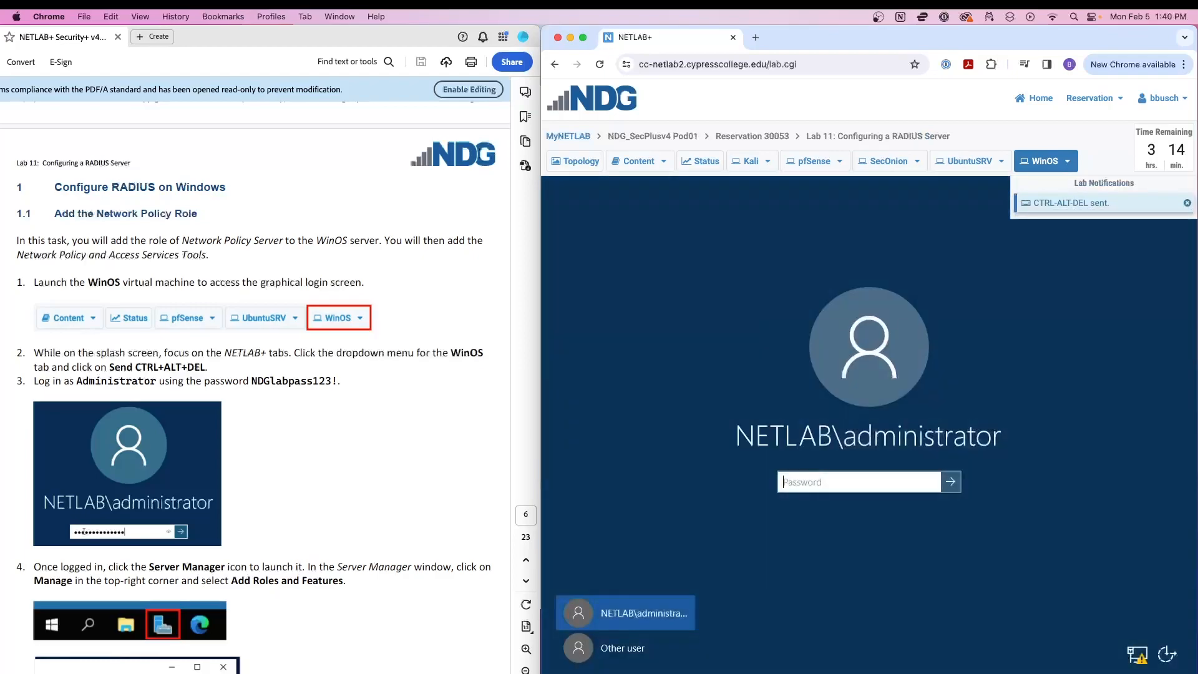
pyautogui.click(835, 478)
pyautogui.write('NDGl')
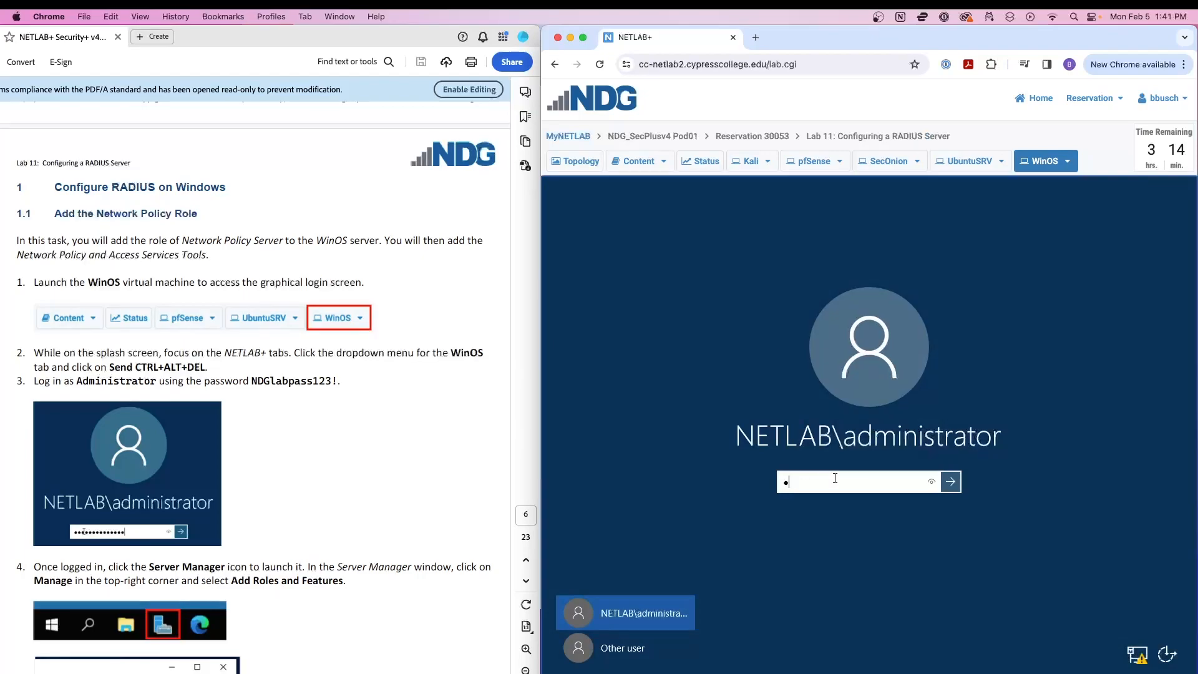
pyautogui.write('abpass123!')
pyautogui.press('Return')
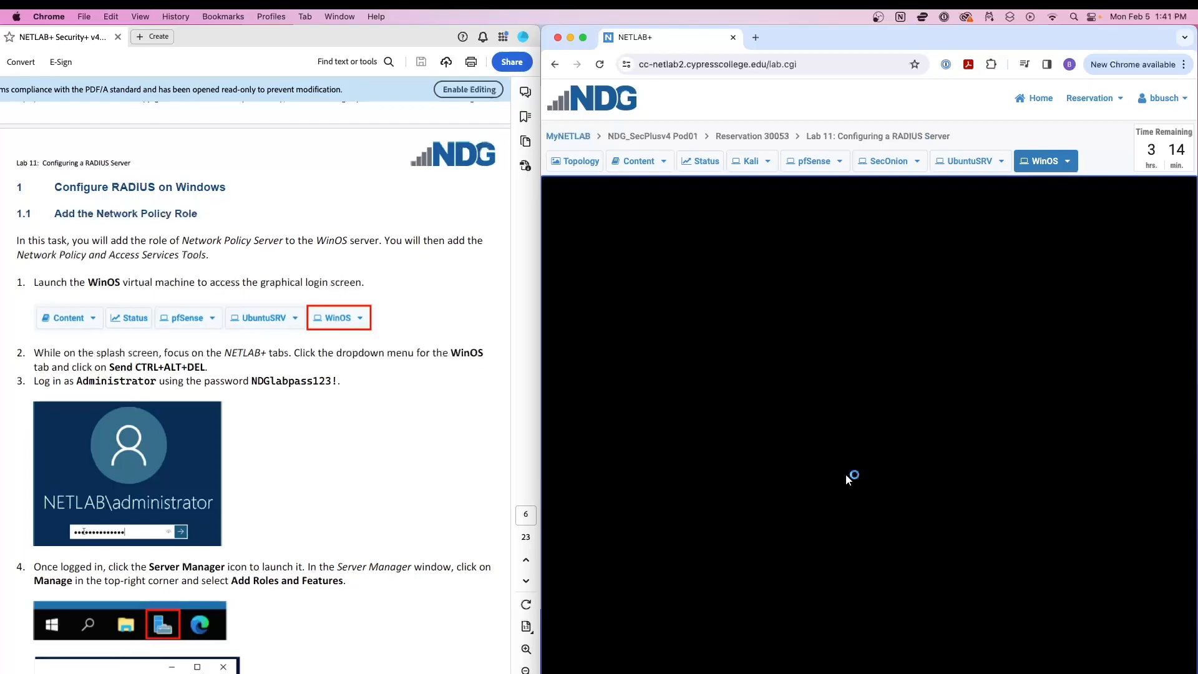
# Scroll the lab guide ahead to step 5's wizard instructions.
pyautogui.scroll(-1, 323, 345)
pyautogui.scroll(-6, 323, 345)
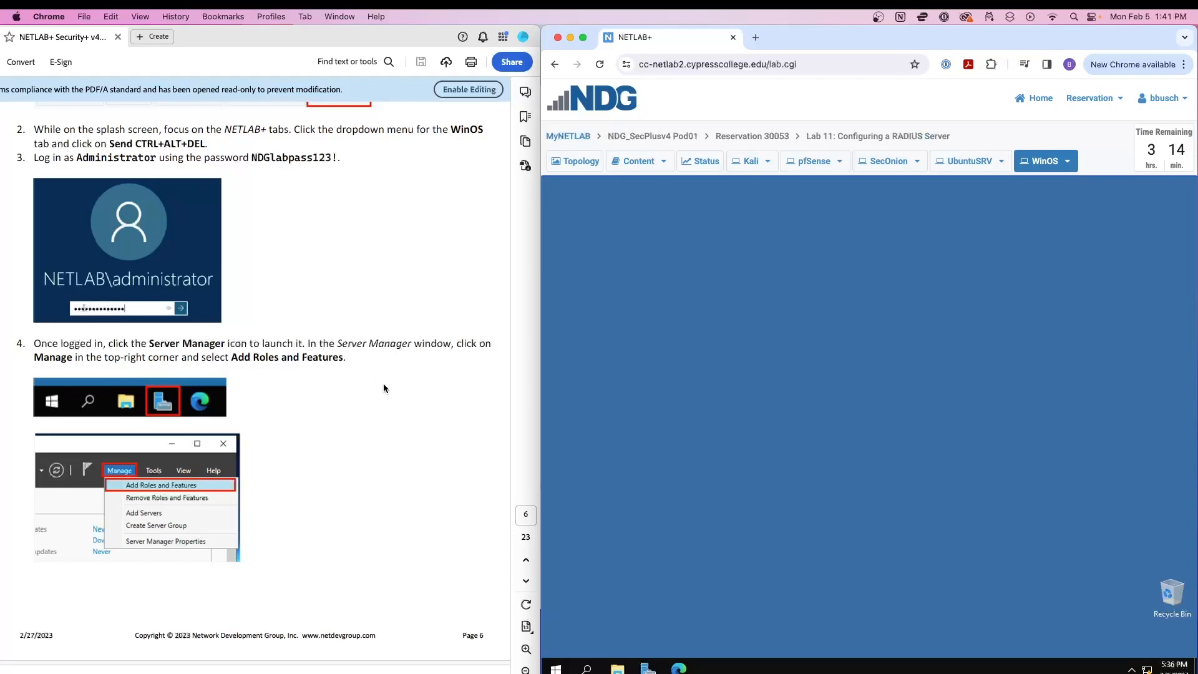
pyautogui.scroll(-2, 380, 383)
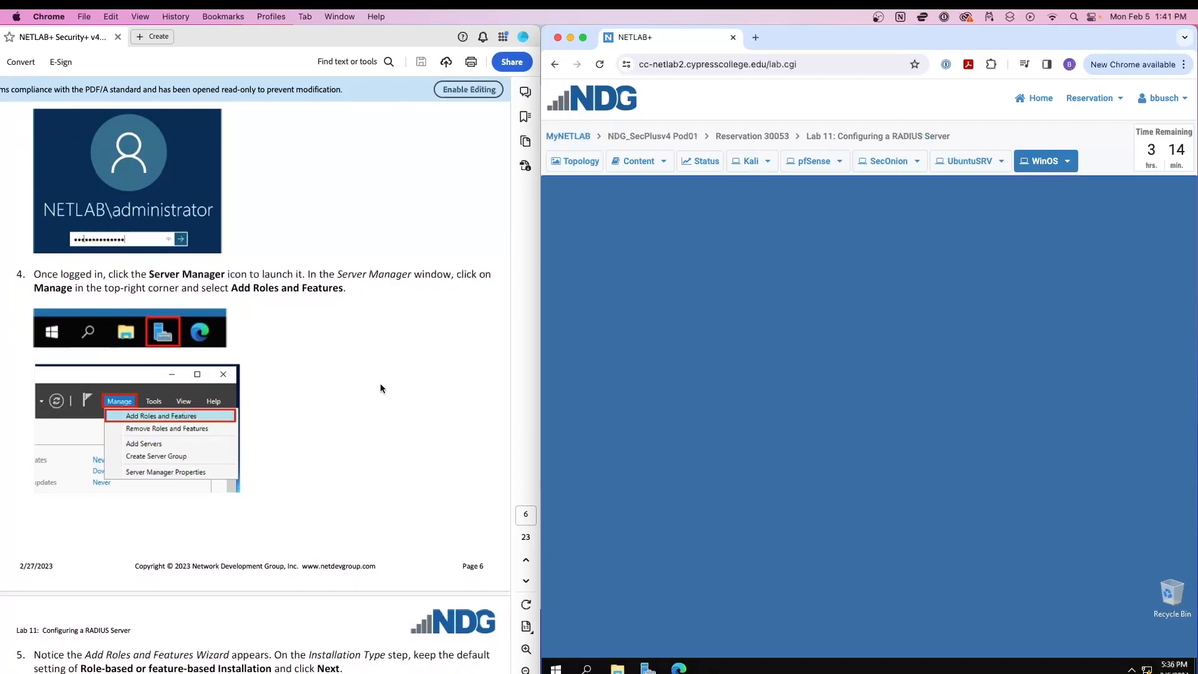
pyautogui.scroll(-1, 380, 388)
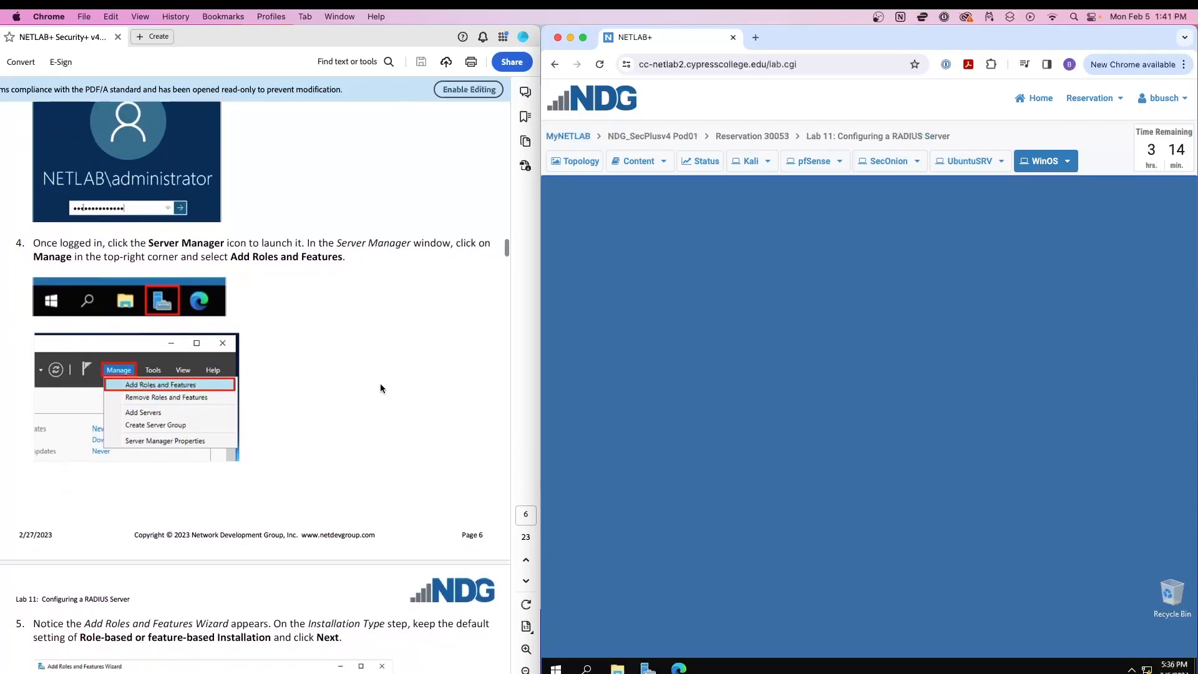
# Launch the Add Roles and Features wizard from Server Manager, dismissing the inventory notice.
pyautogui.click(648, 669)
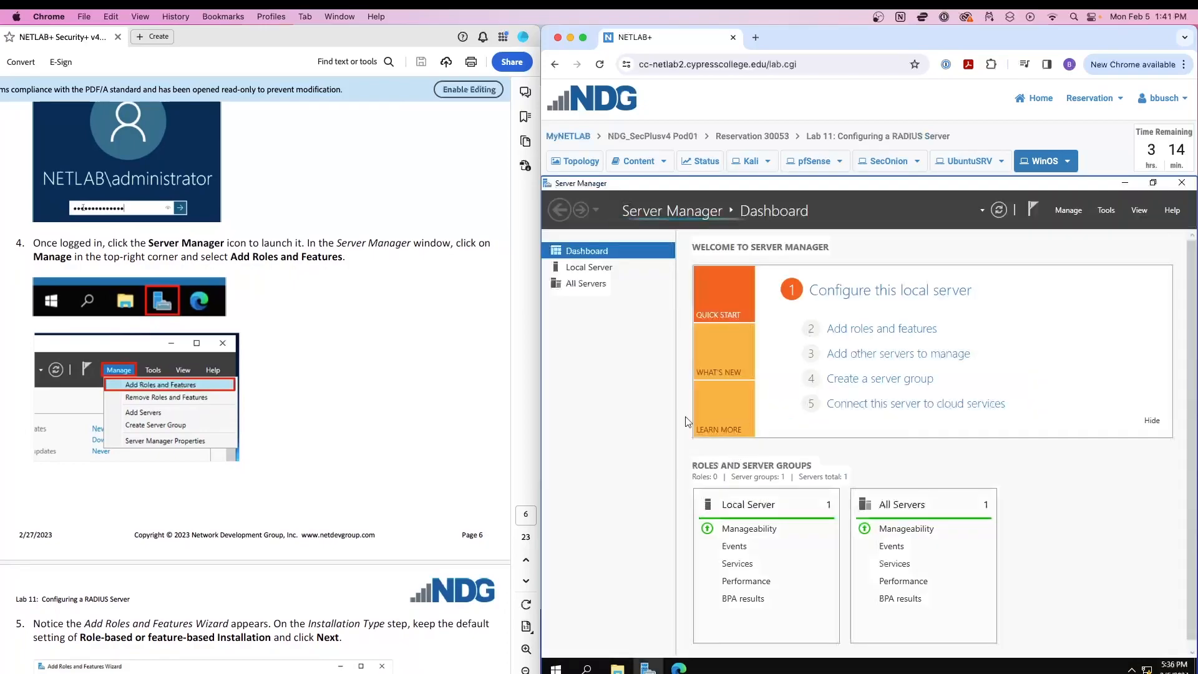
pyautogui.click(1059, 212)
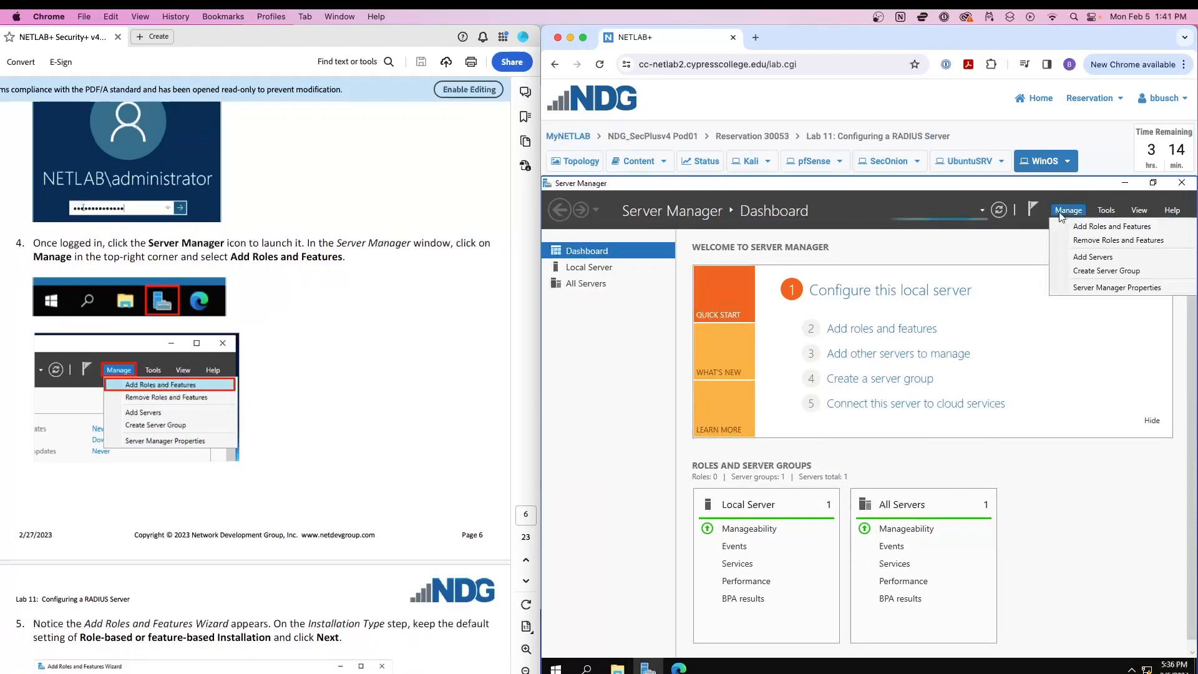
pyautogui.click(1088, 226)
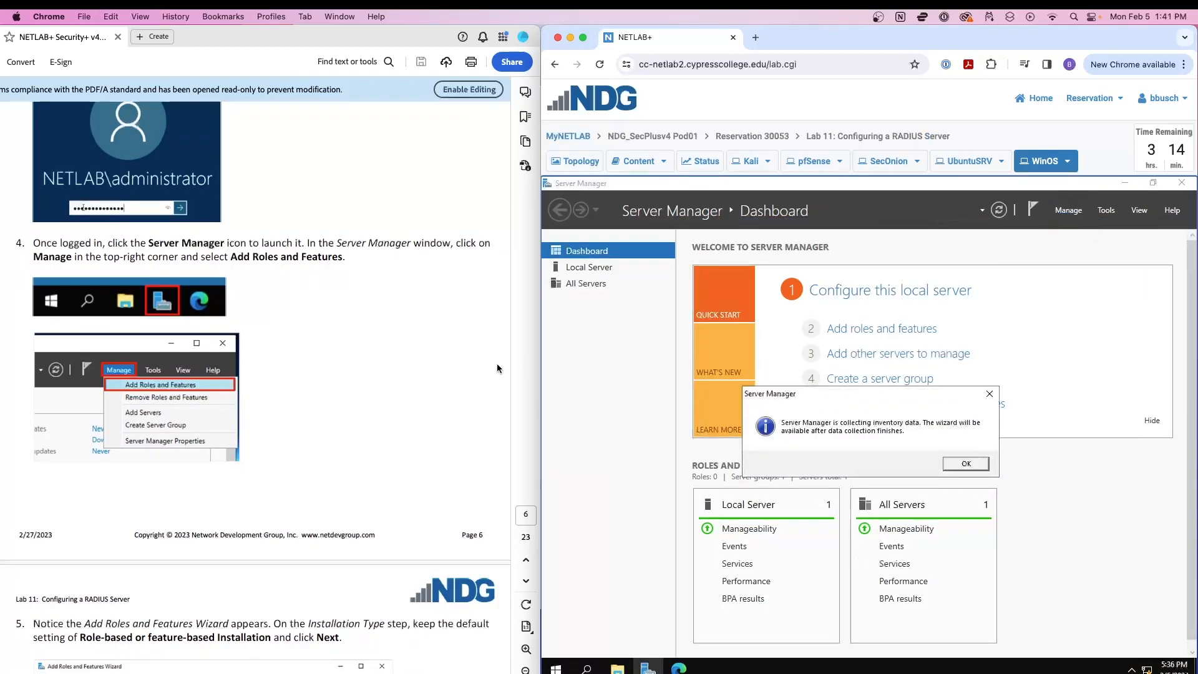
pyautogui.click(966, 464)
pyautogui.click(1068, 210)
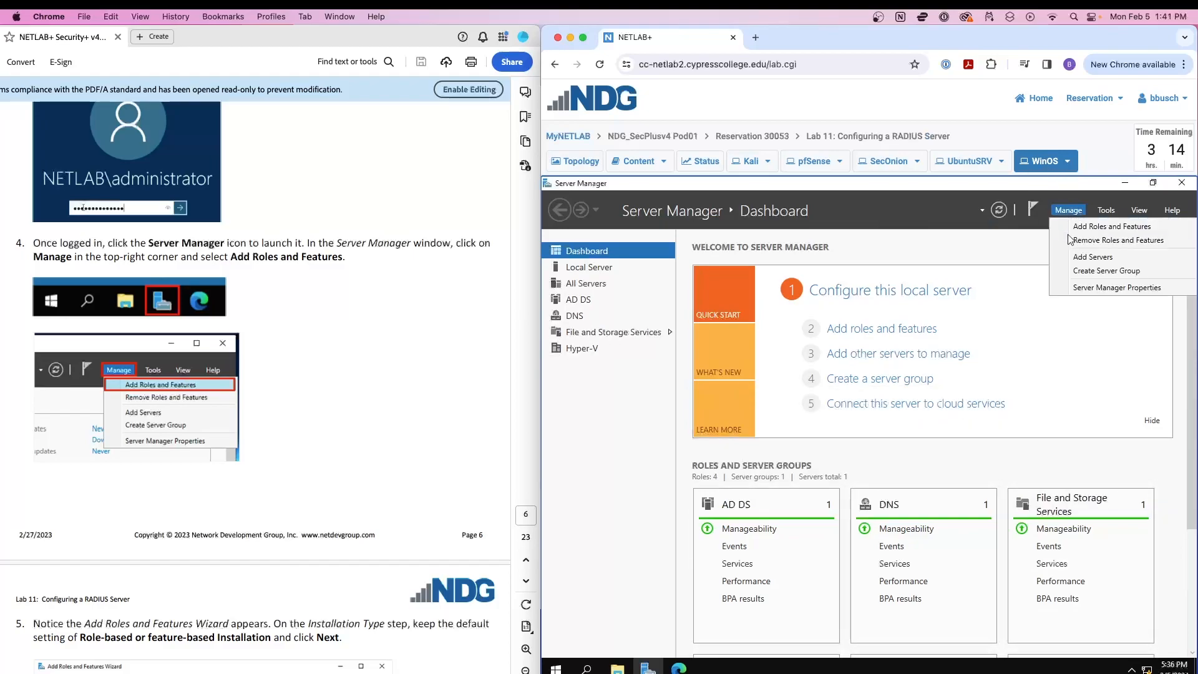
pyautogui.click(1088, 226)
# Keep role-based installation and WinOS.netlab.local as the destination server.
pyautogui.scroll(-10, 409, 380)
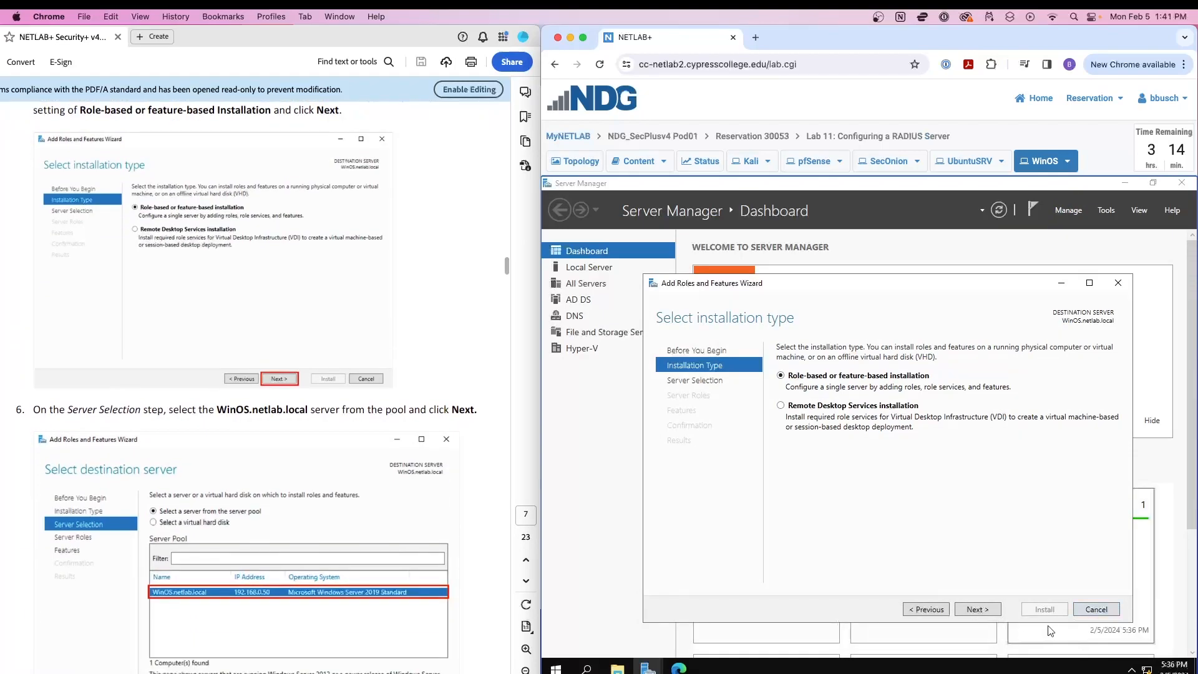
pyautogui.click(991, 609)
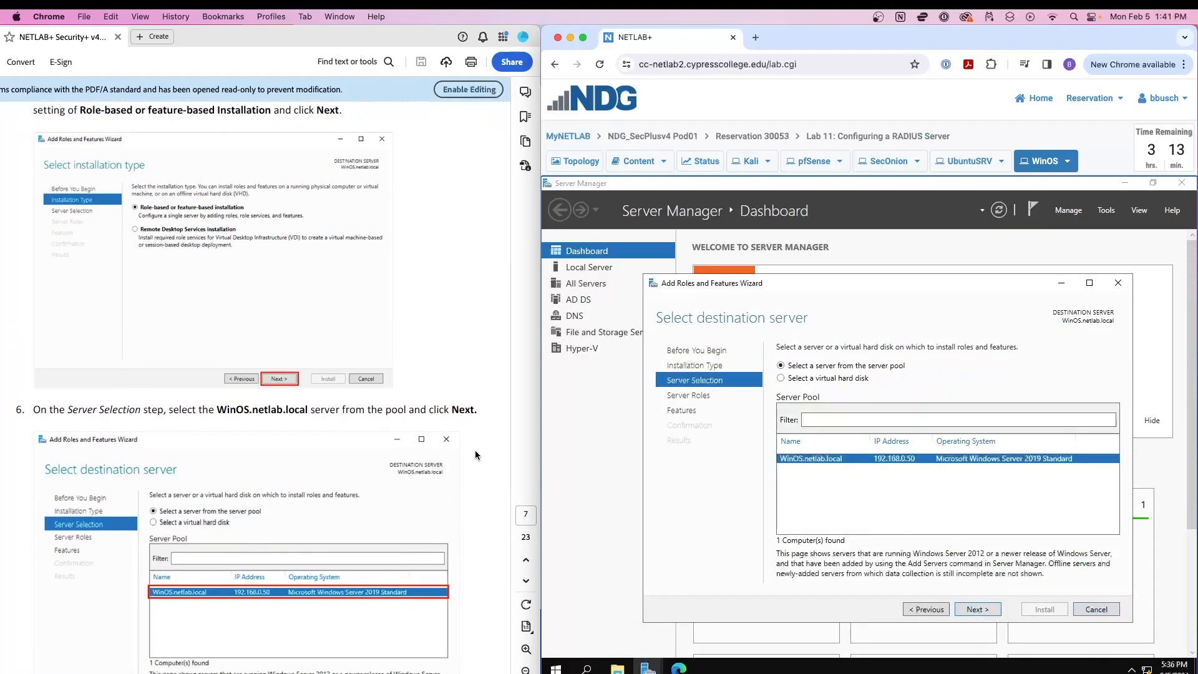
pyautogui.scroll(-3, 530, 464)
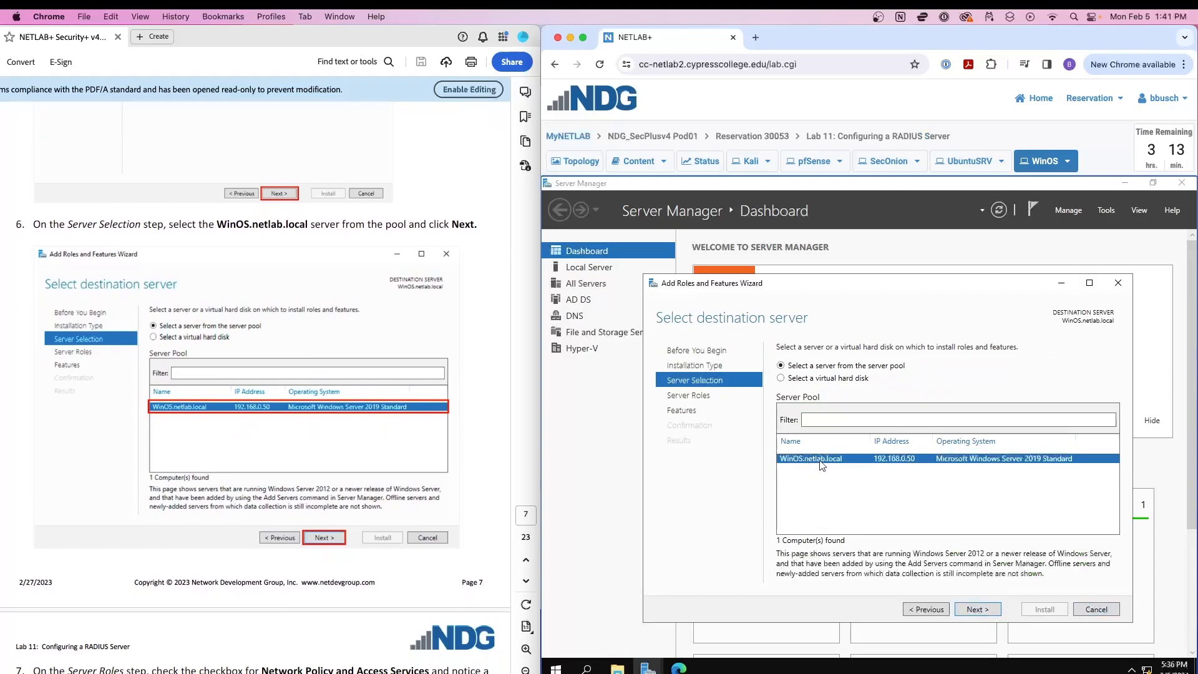
pyautogui.click(977, 610)
pyautogui.scroll(-6, 343, 446)
pyautogui.scroll(-2, 343, 446)
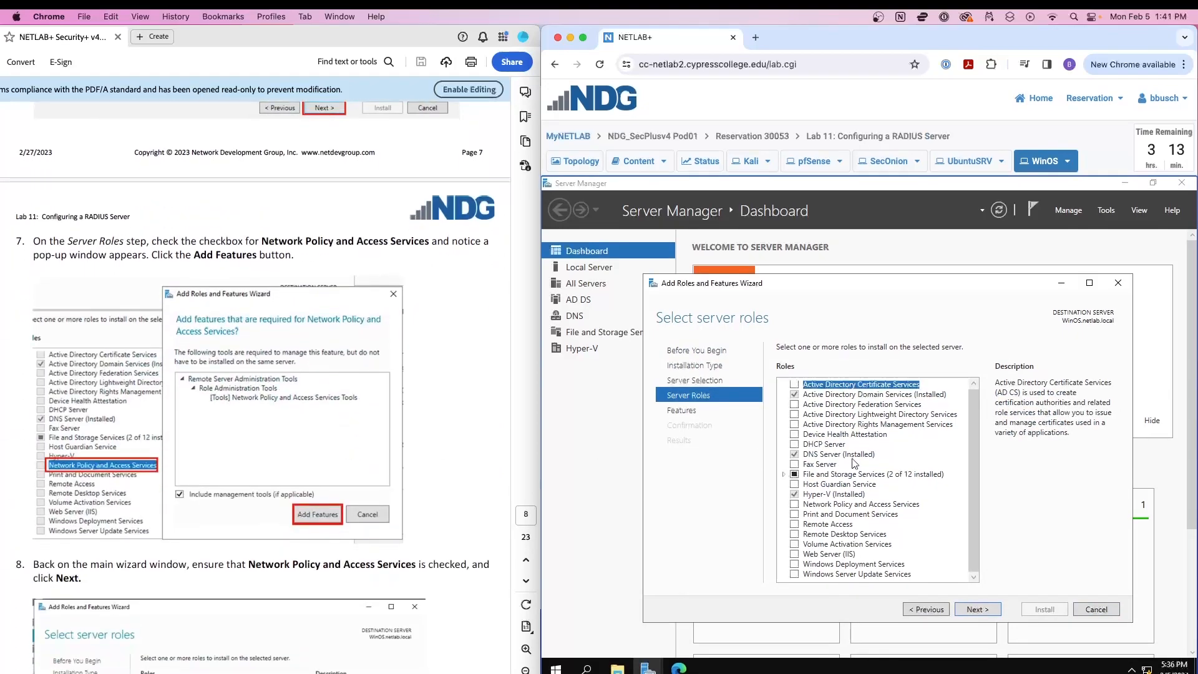
# Check Network Policy and Access Services with its management tools and continue to Select features.
pyautogui.click(794, 505)
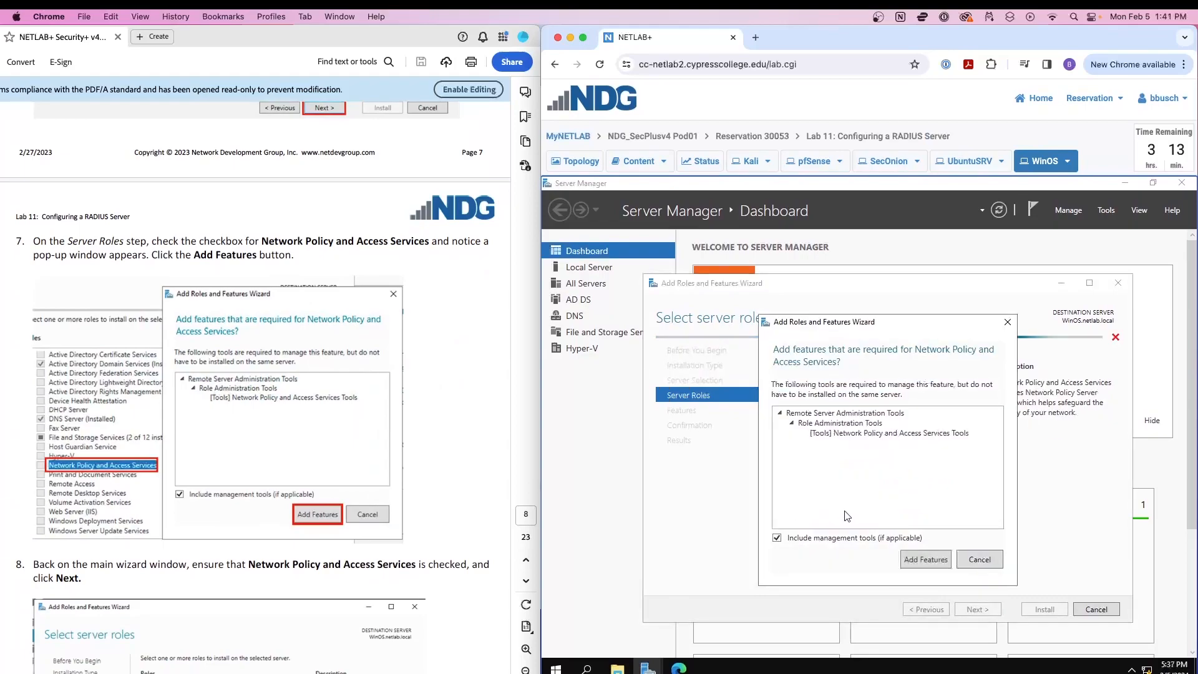
pyautogui.click(925, 559)
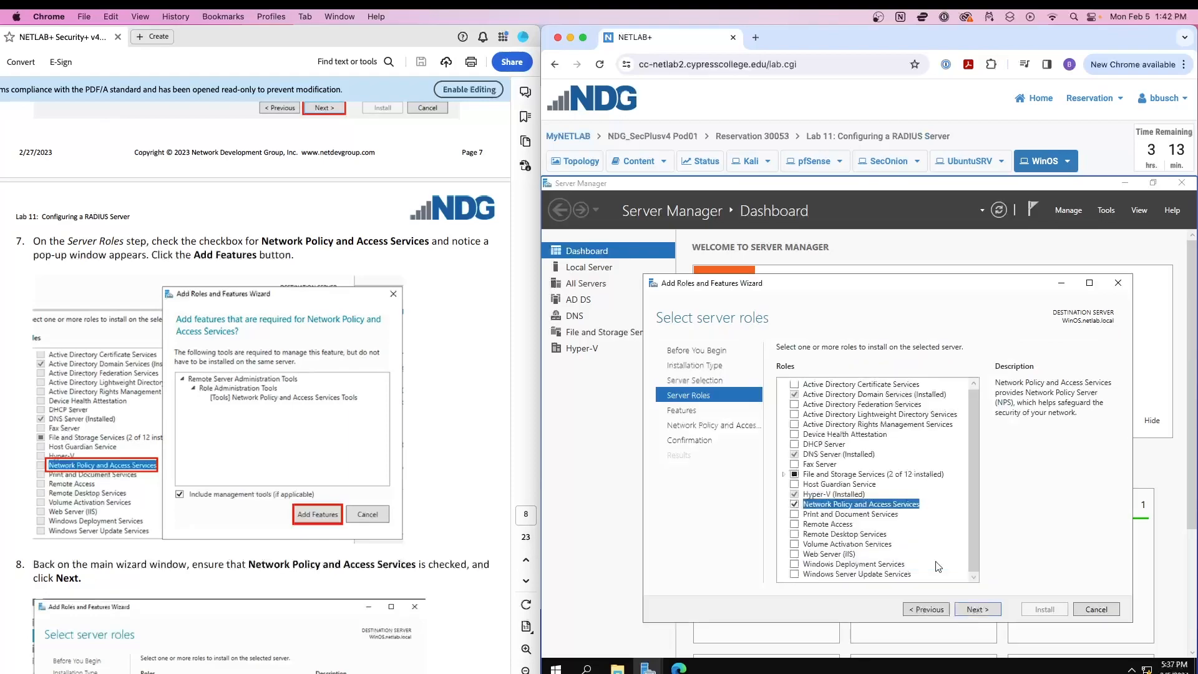
pyautogui.scroll(-7, 413, 466)
pyautogui.scroll(-1, 413, 466)
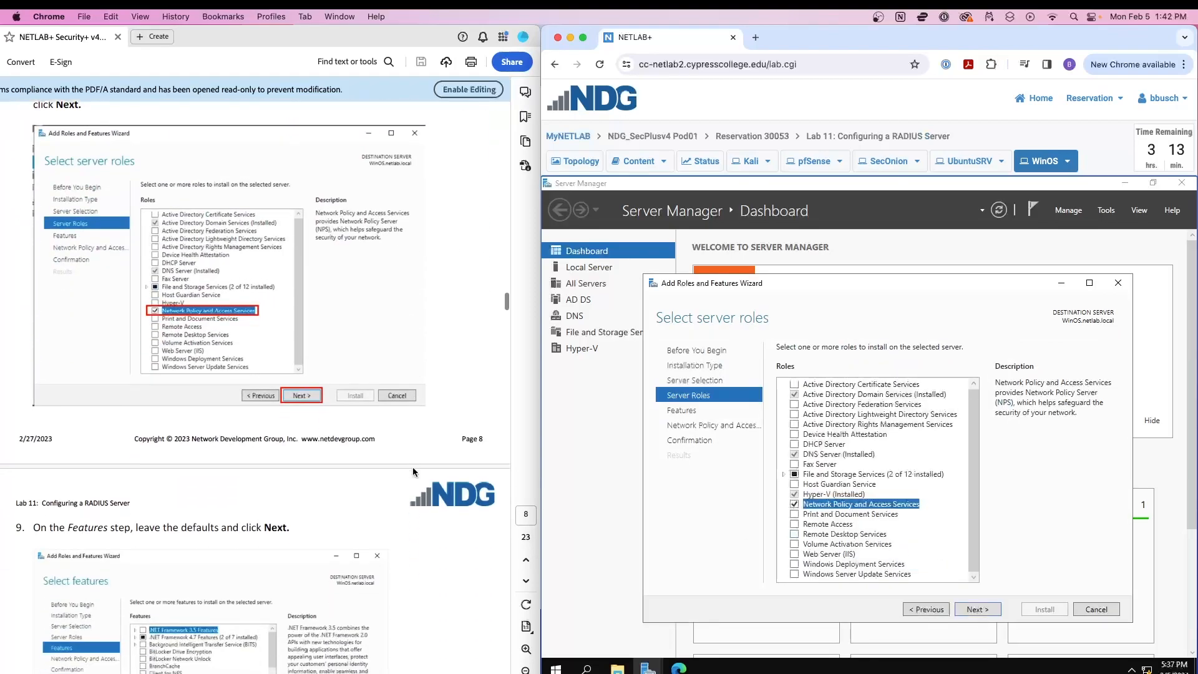
pyautogui.click(985, 609)
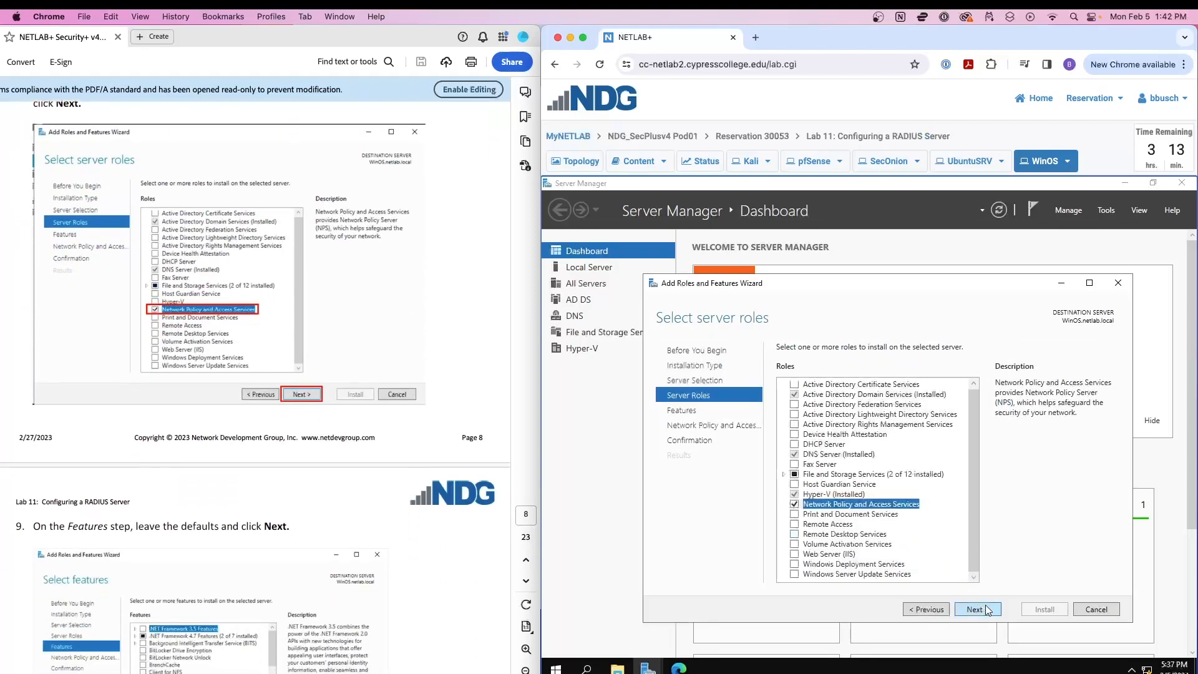
pyautogui.scroll(-1, 428, 406)
pyautogui.scroll(-10, 428, 406)
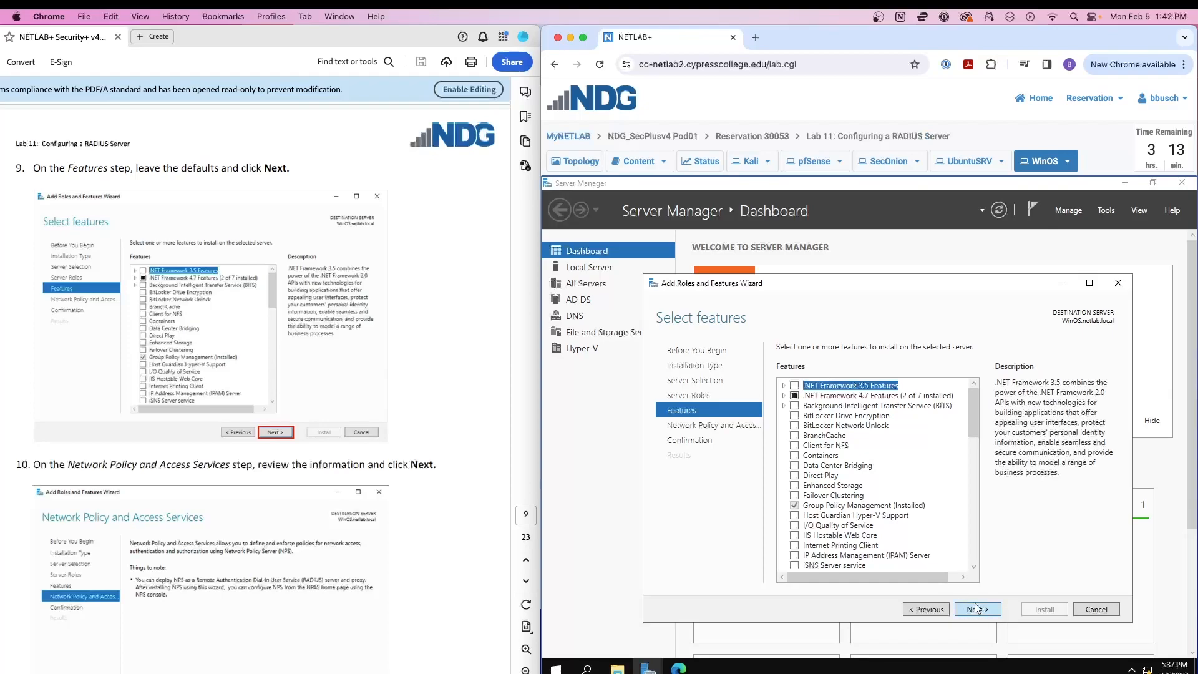
# Keep default features, pass the NPAS overview, and start the installation.
pyautogui.scroll(-7, 864, 465)
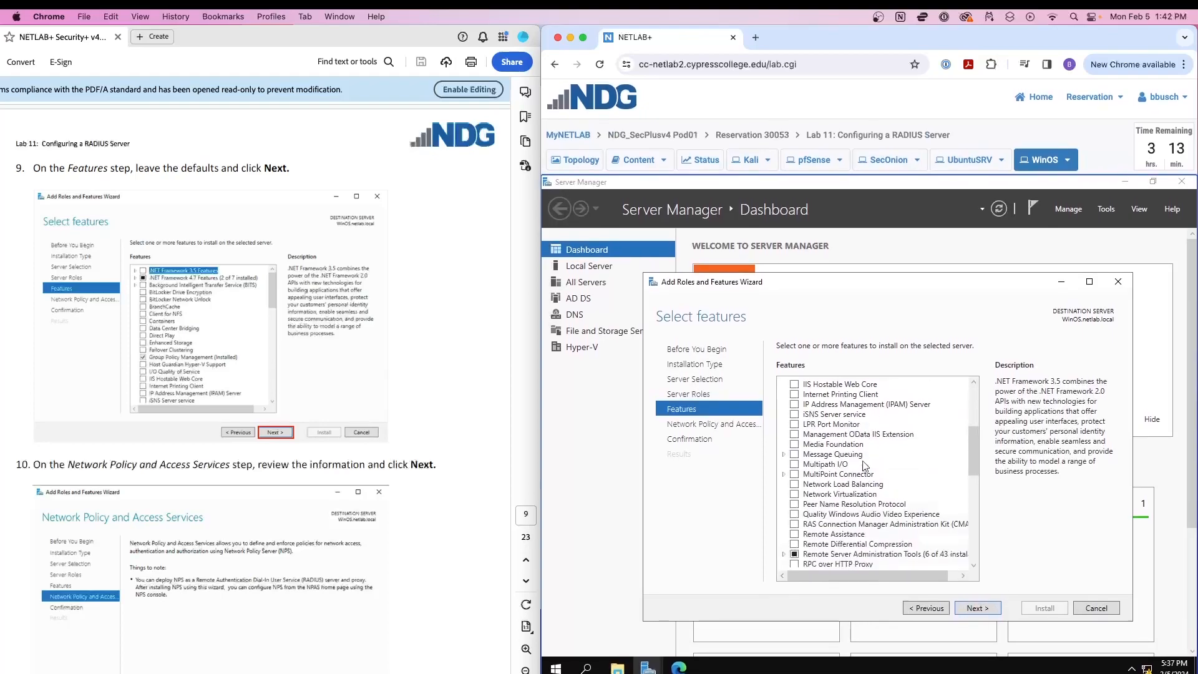
pyautogui.scroll(-3, 864, 465)
pyautogui.scroll(-2, 864, 464)
pyautogui.scroll(2, 864, 465)
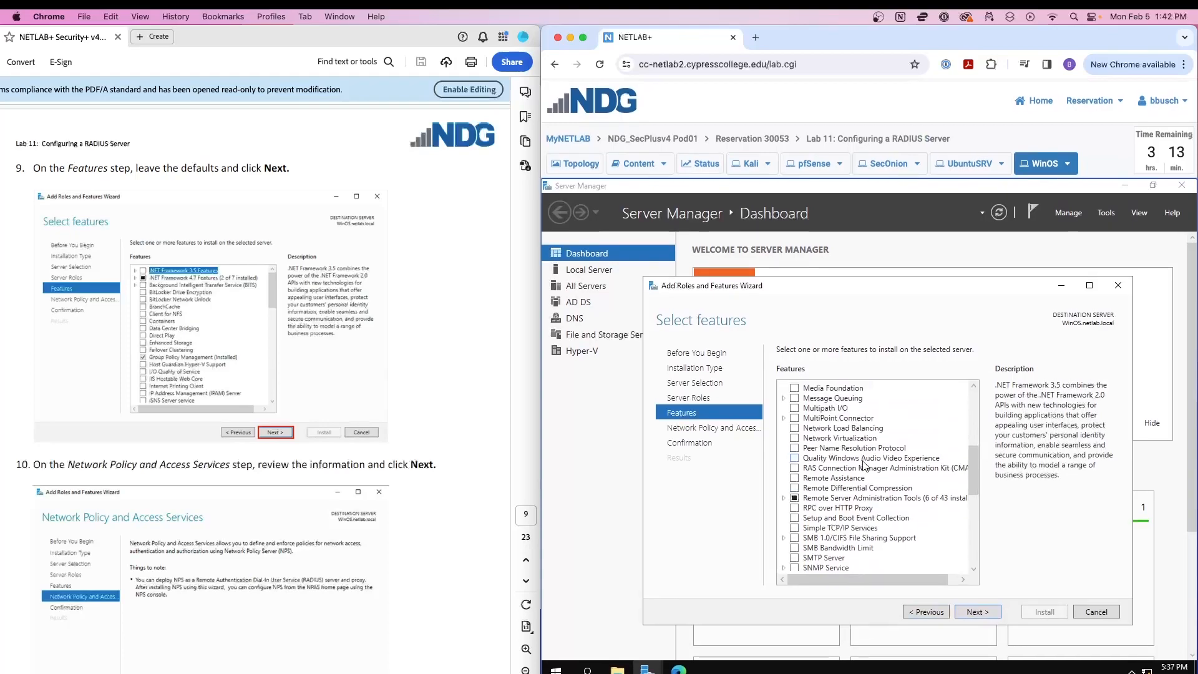
pyautogui.scroll(3, 864, 466)
pyautogui.scroll(-2, 864, 466)
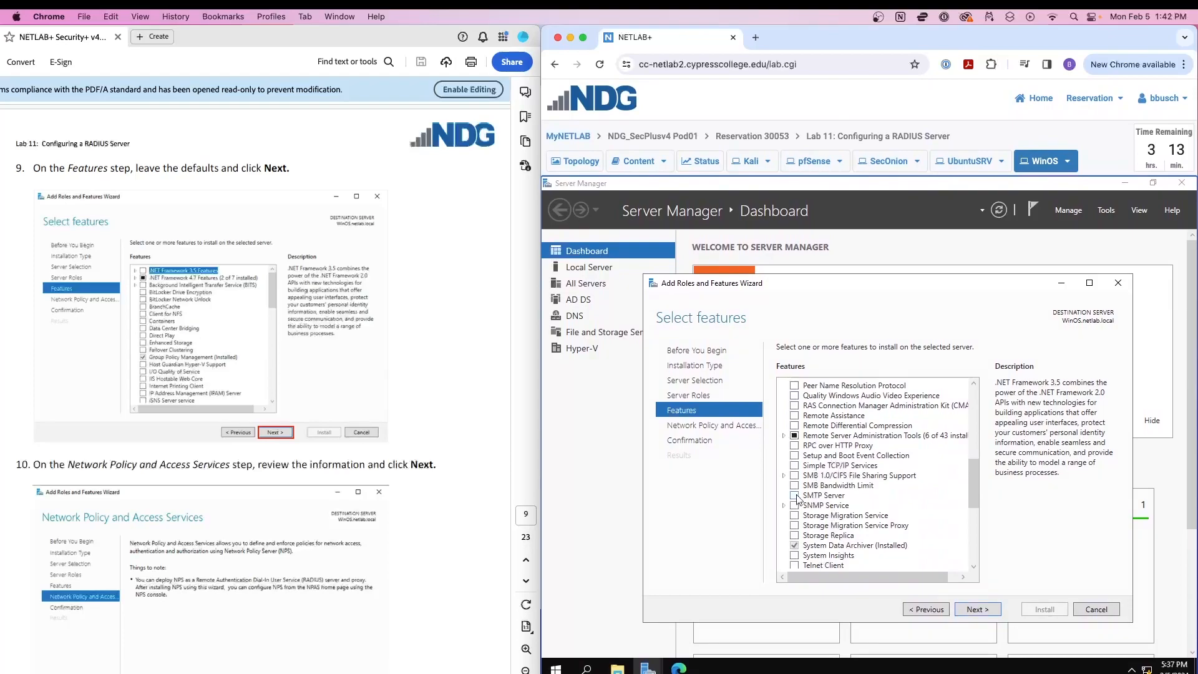
pyautogui.scroll(5, 796, 499)
pyautogui.scroll(1, 799, 496)
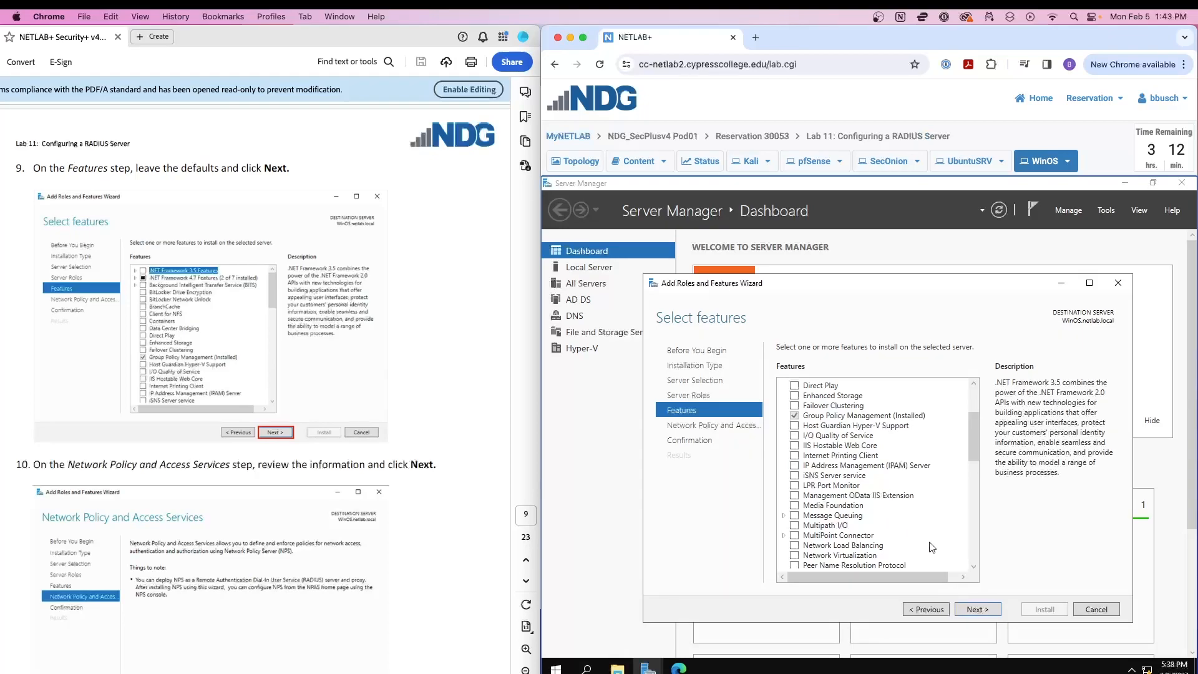
pyautogui.scroll(3, 840, 461)
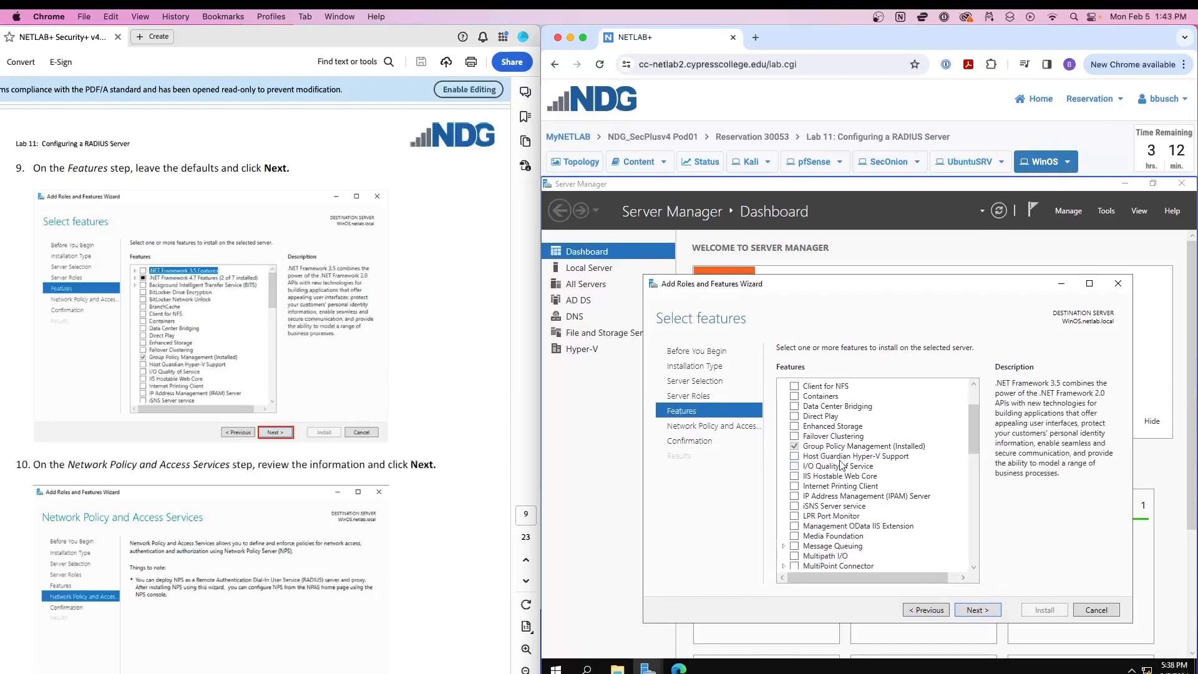
pyautogui.click(987, 609)
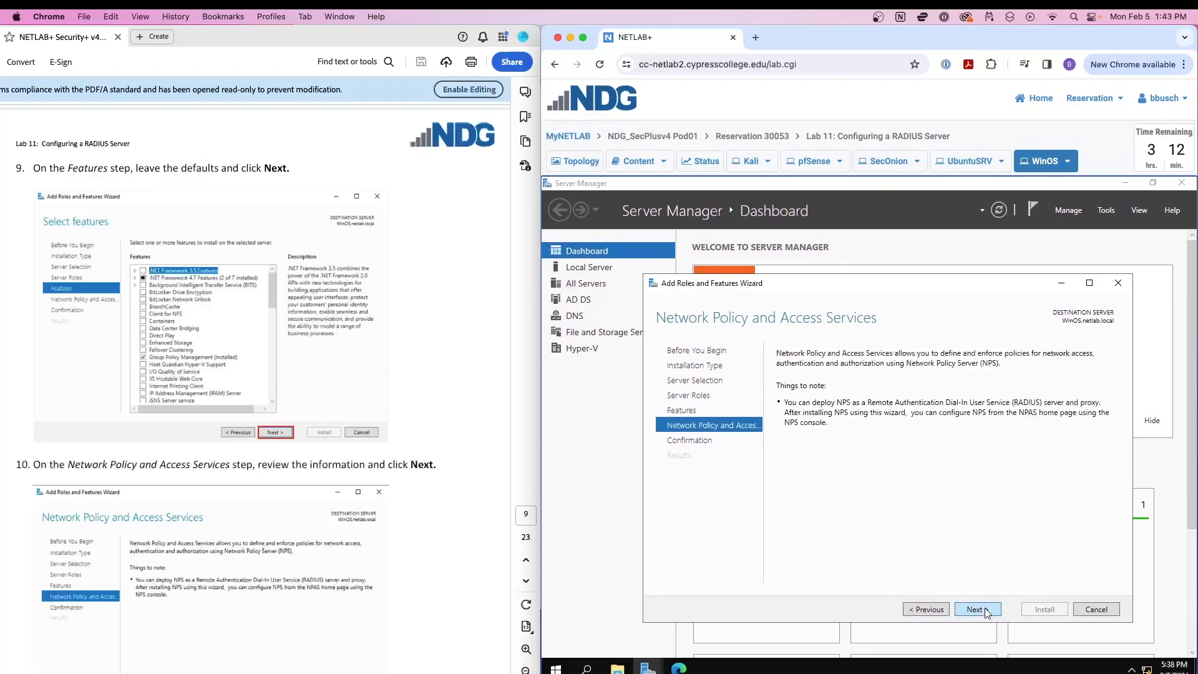
pyautogui.click(987, 610)
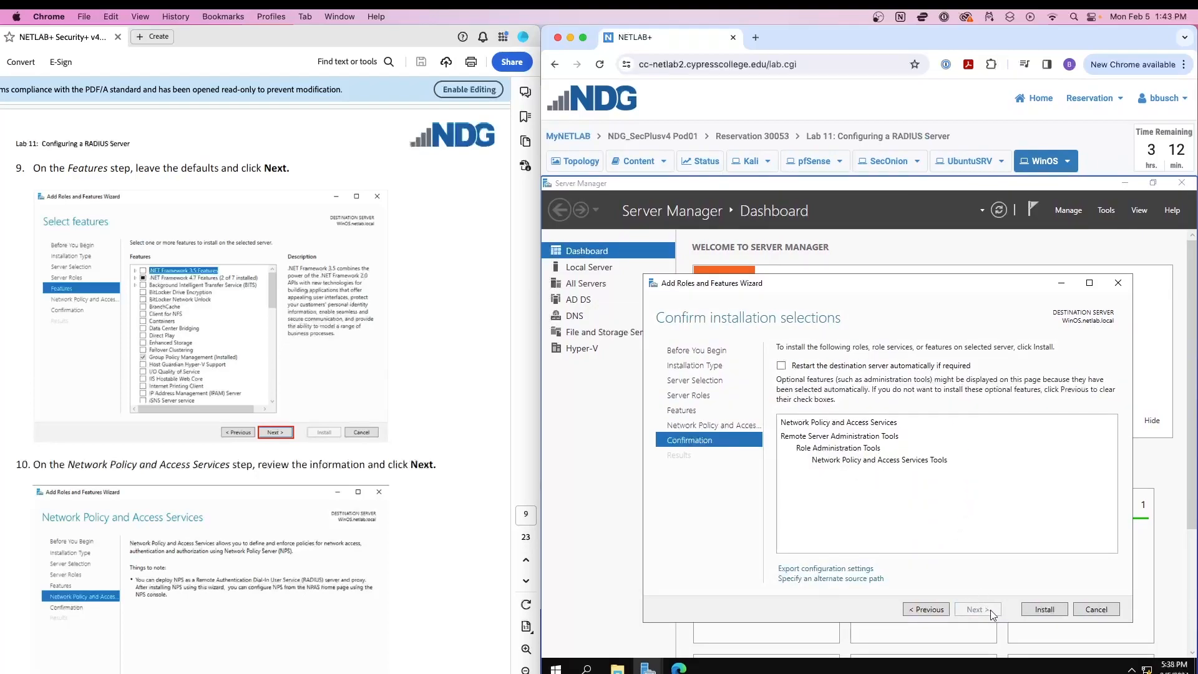
pyautogui.click(1045, 610)
# Let the NPAS installation succeed and close the wizard.
pyautogui.scroll(-10, 430, 446)
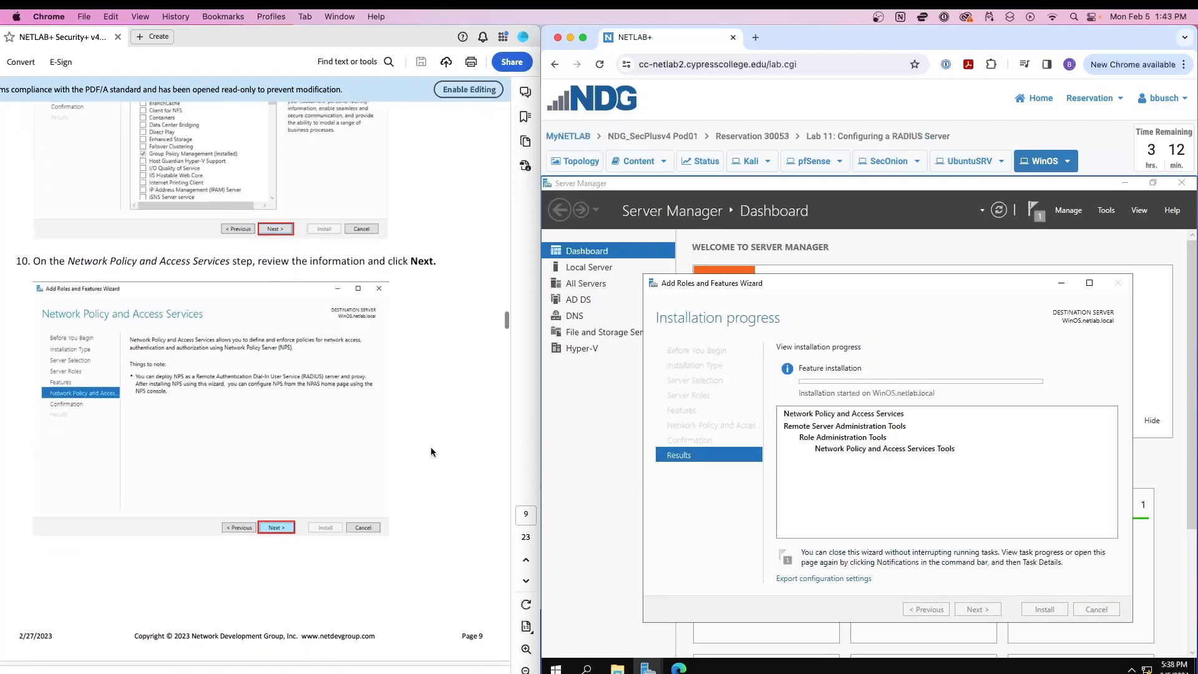
pyautogui.scroll(-4, 428, 450)
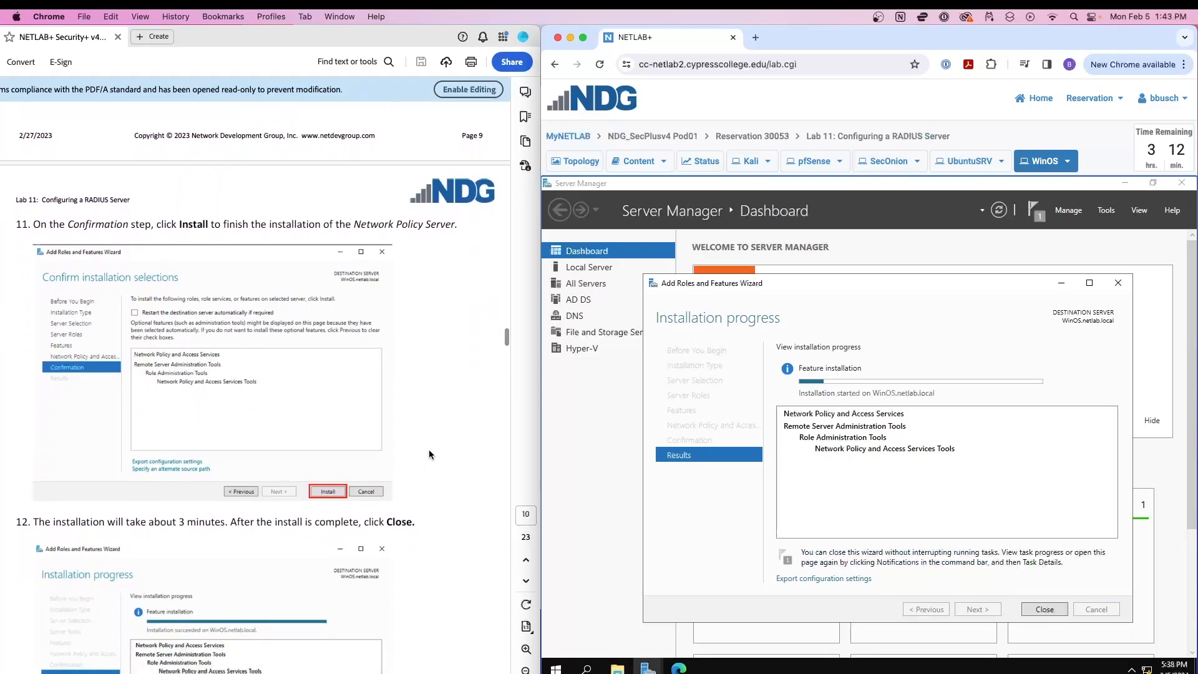
pyautogui.scroll(-12, 428, 449)
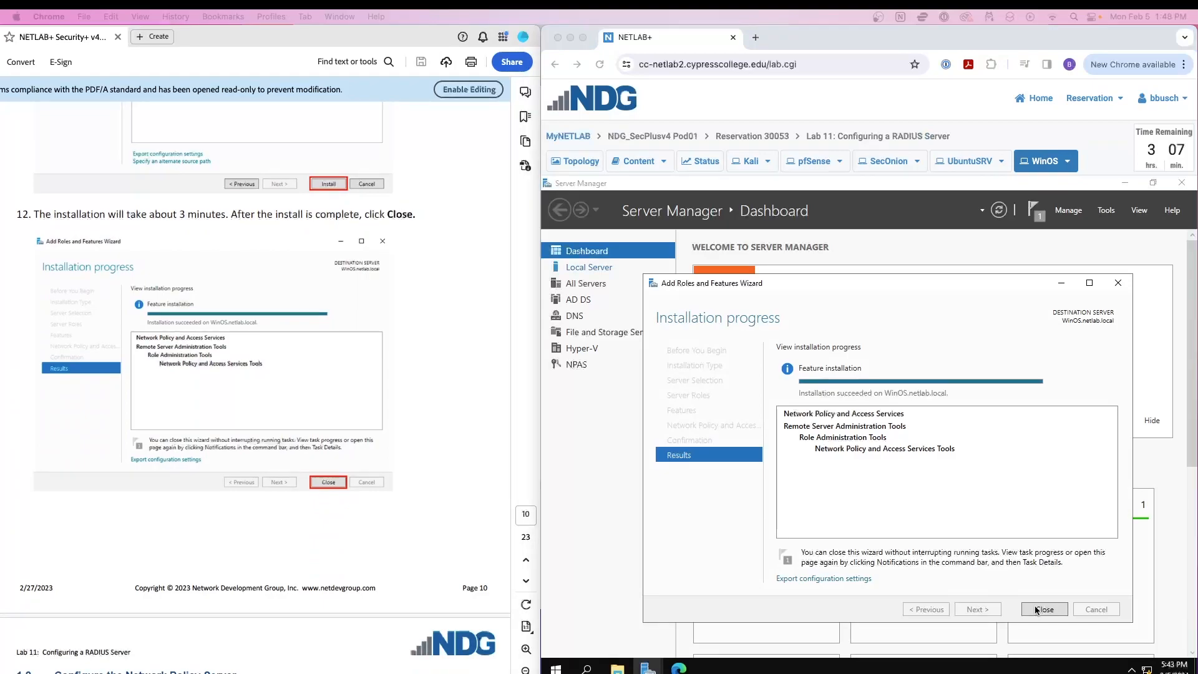
pyautogui.click(1034, 609)
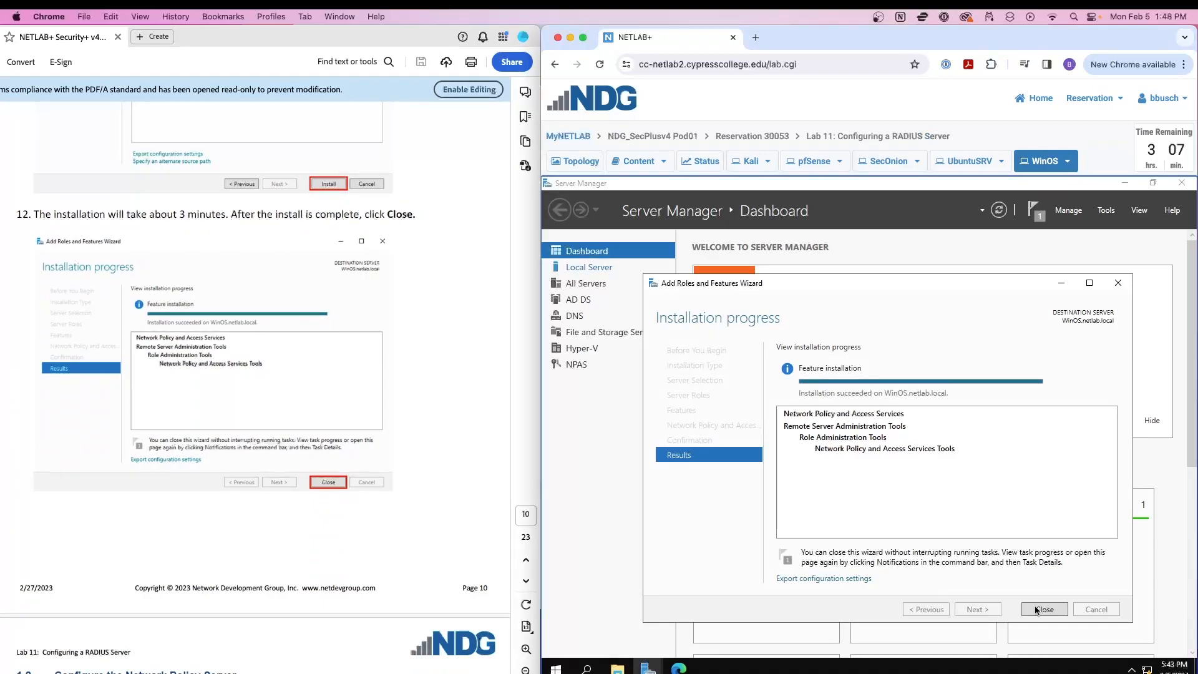
# Open the Network Policy Server console from Server Manager's Tools menu.
pyautogui.scroll(-10, 229, 399)
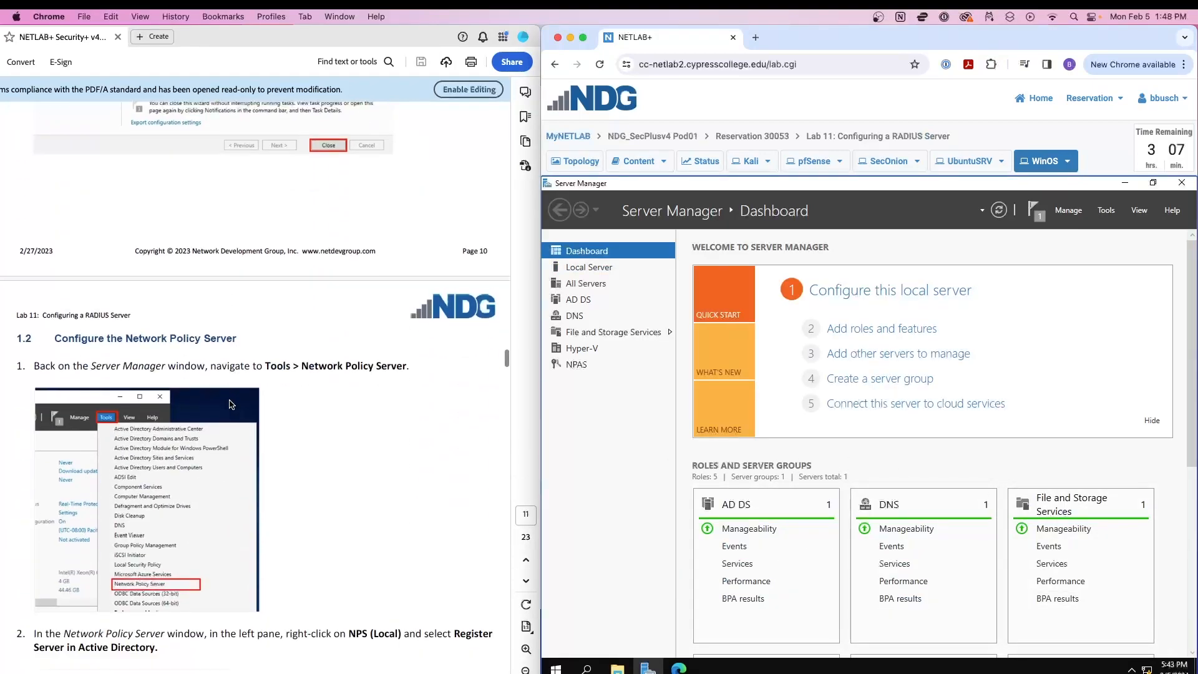
pyautogui.scroll(-1, 230, 399)
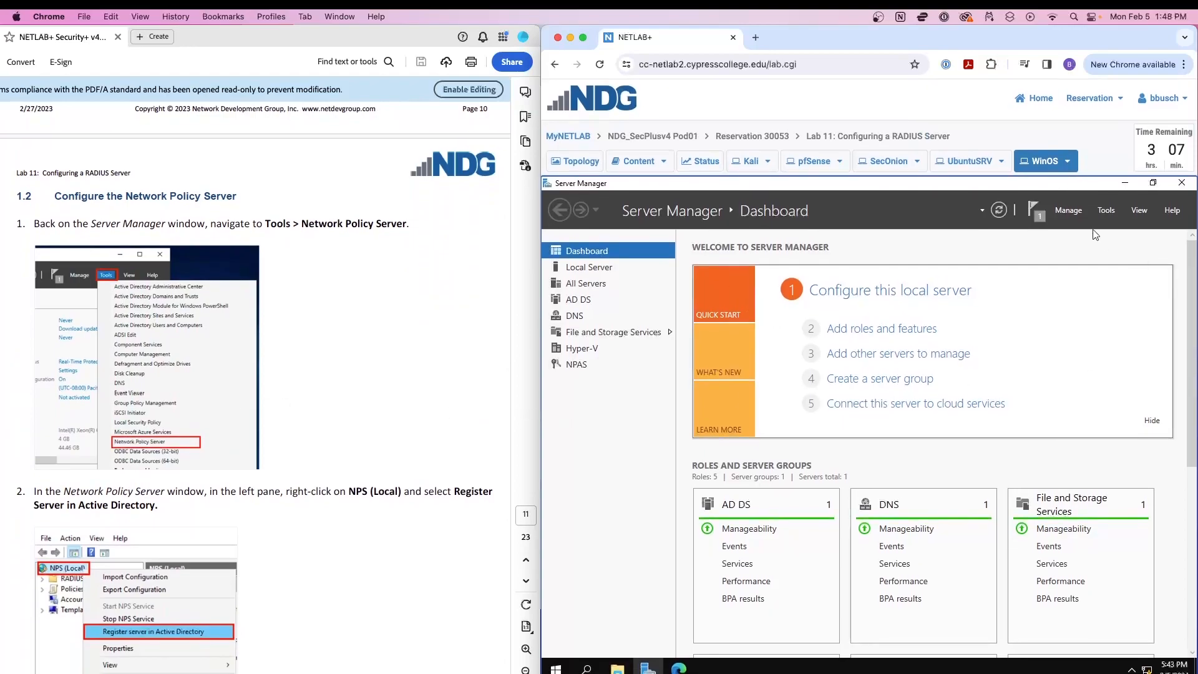
pyautogui.click(1106, 210)
pyautogui.scroll(-1, 1076, 294)
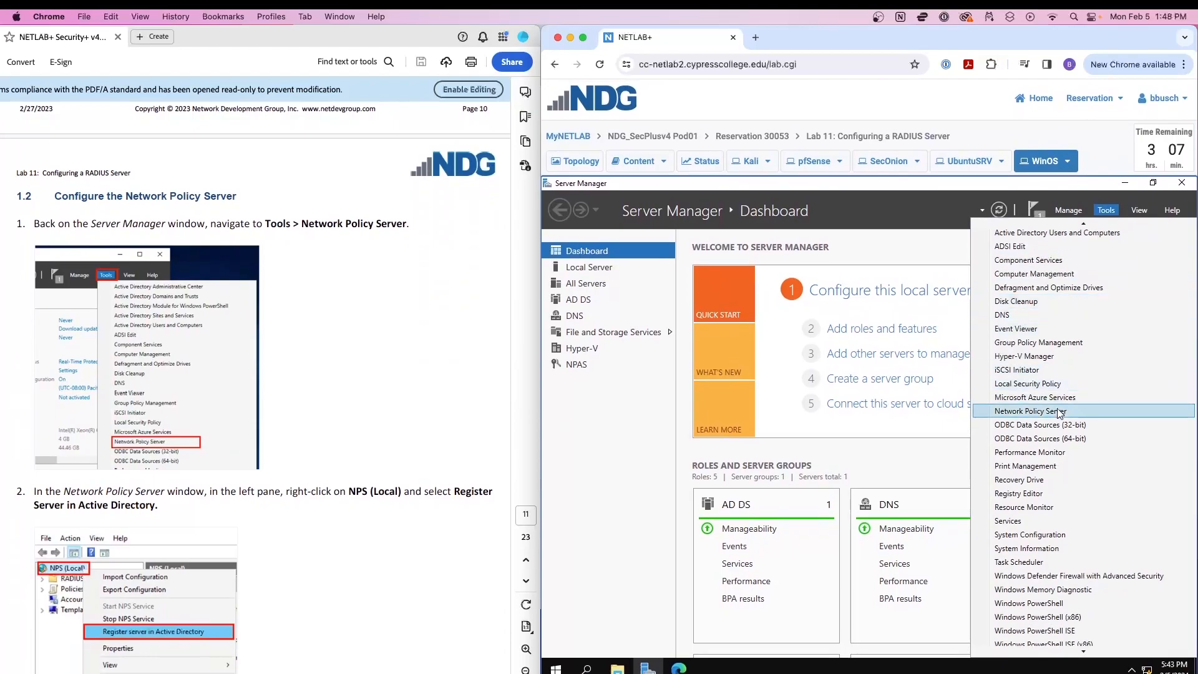
pyautogui.click(1062, 411)
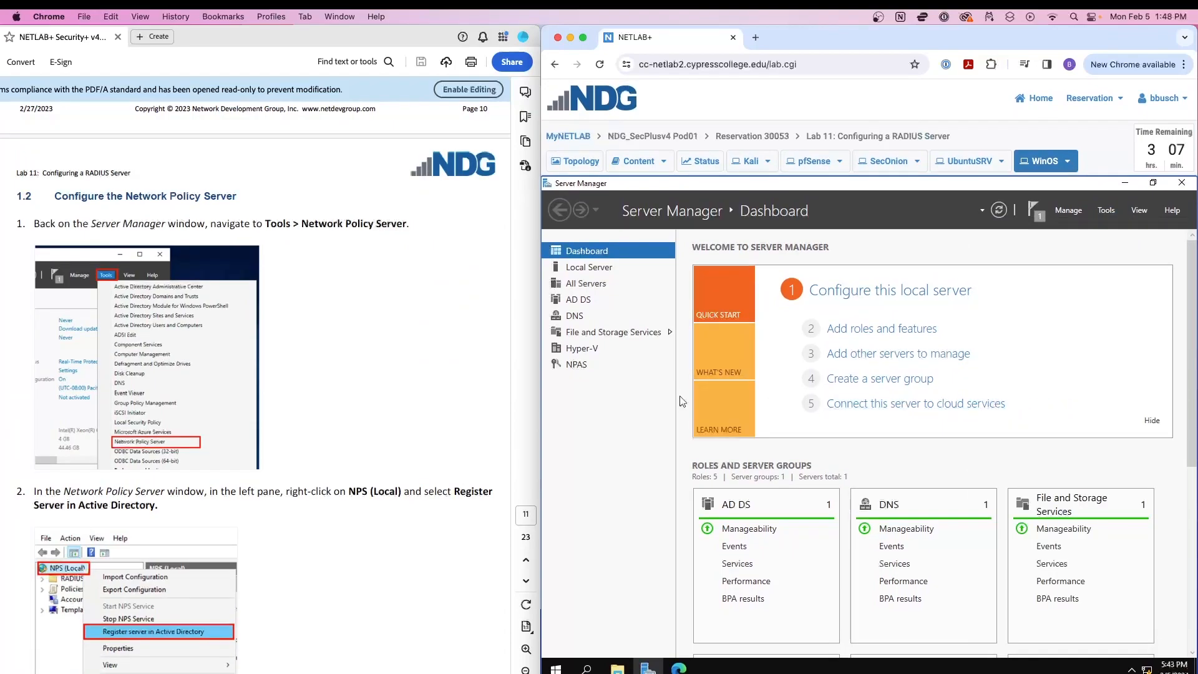
pyautogui.scroll(-5, 365, 365)
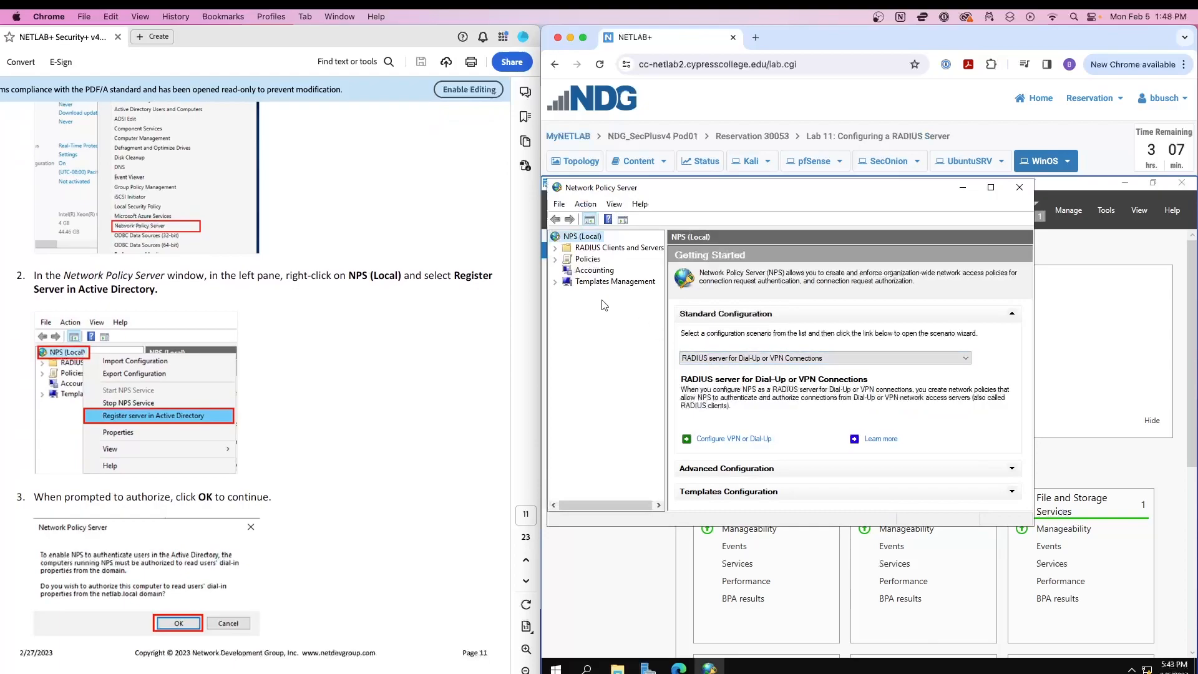
# Register NPS (Local) in Active Directory to read netlab.local users' dial-in properties.
pyautogui.rightClick(584, 241)
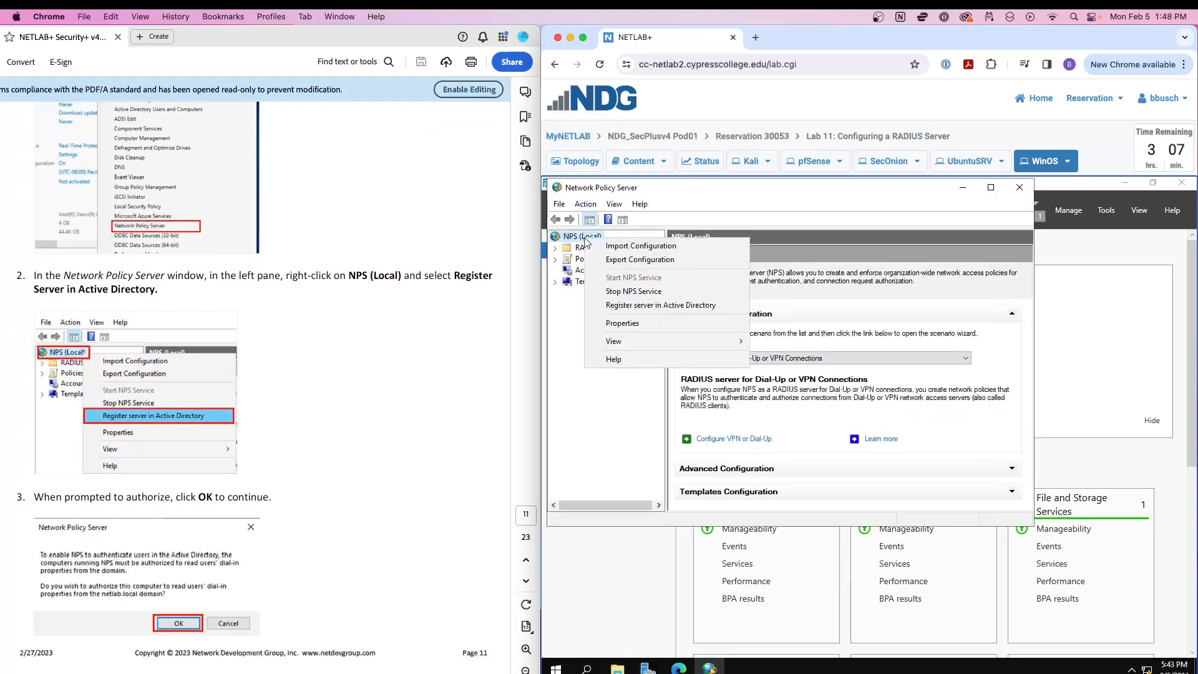
pyautogui.click(641, 306)
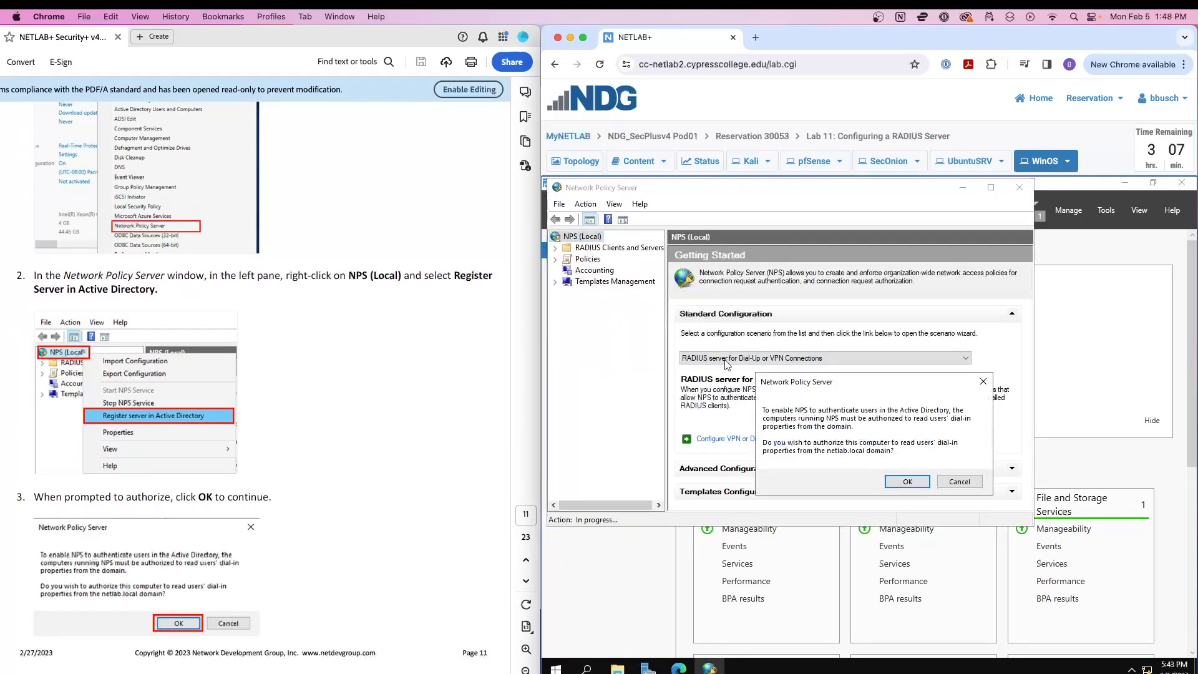
pyautogui.click(896, 482)
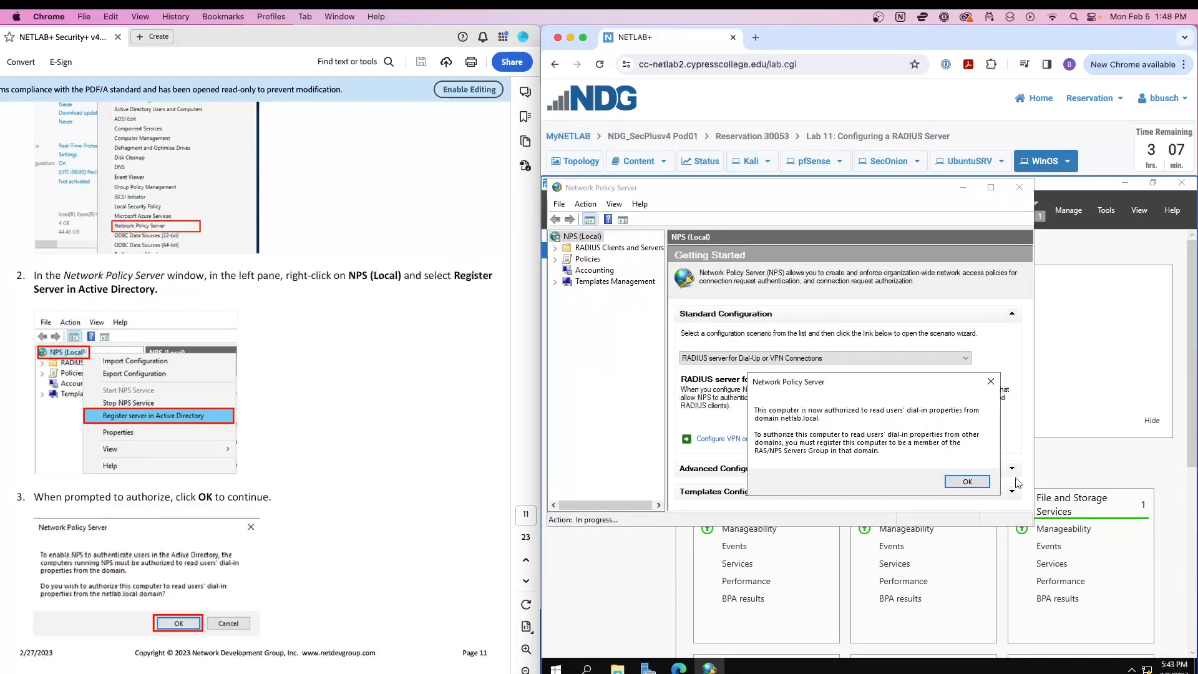
pyautogui.click(966, 482)
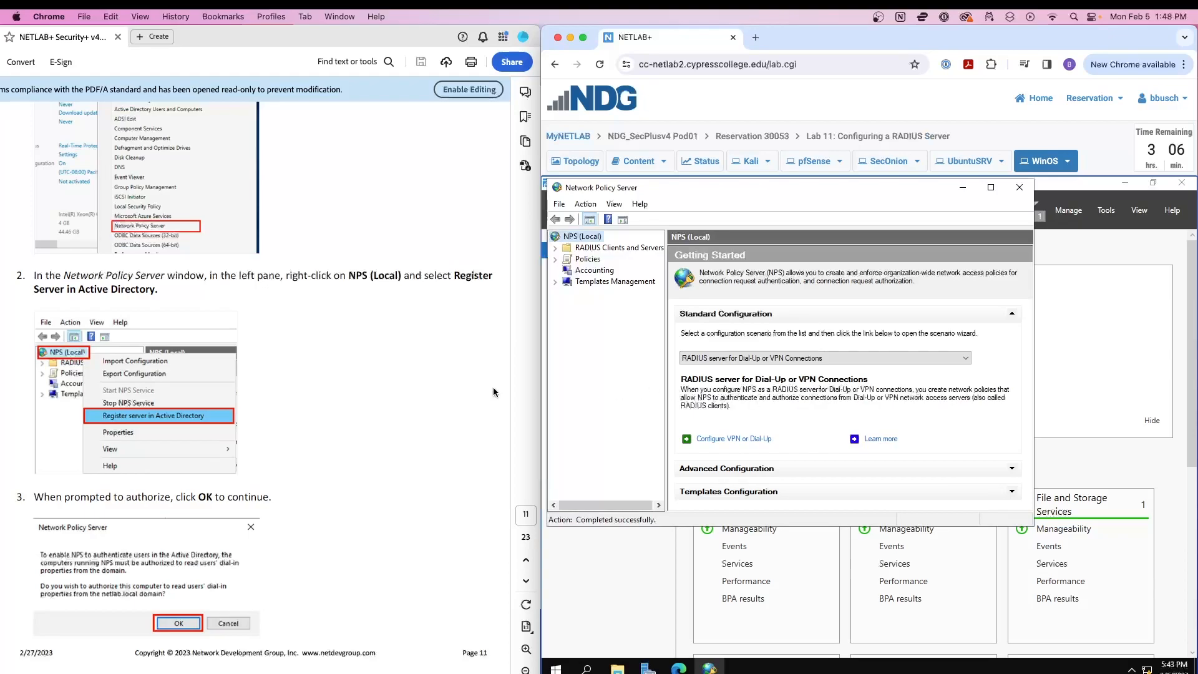
pyautogui.scroll(-1, 351, 388)
pyautogui.scroll(-2, 352, 393)
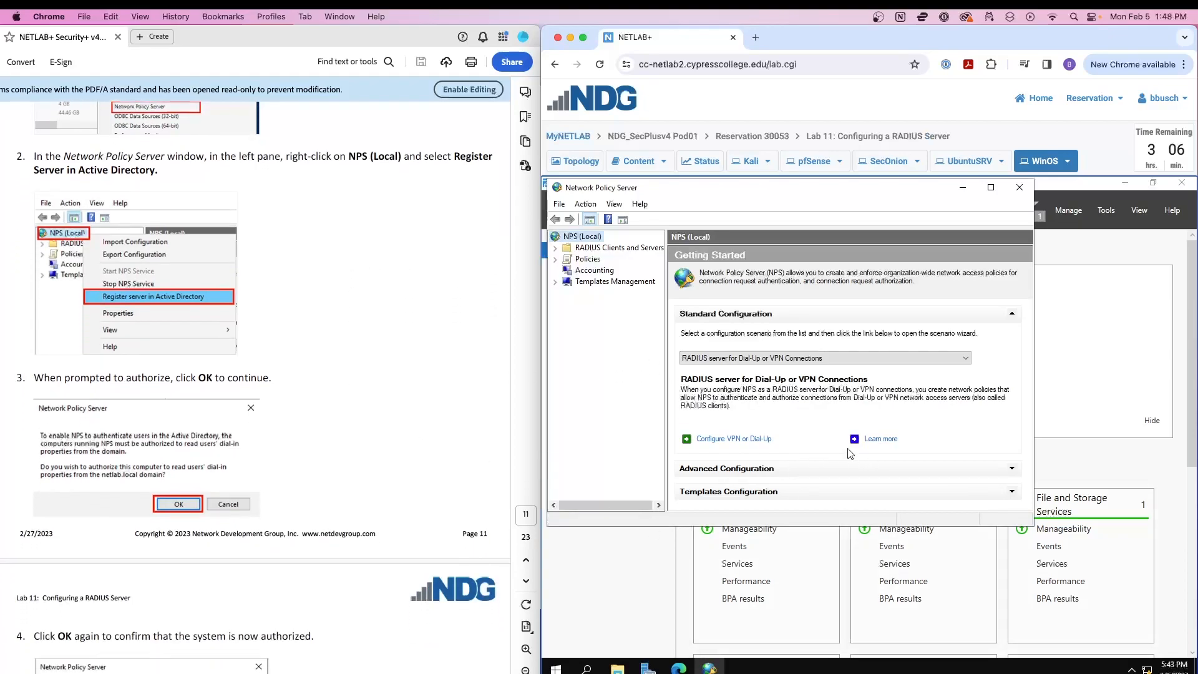
pyautogui.scroll(-6, 282, 431)
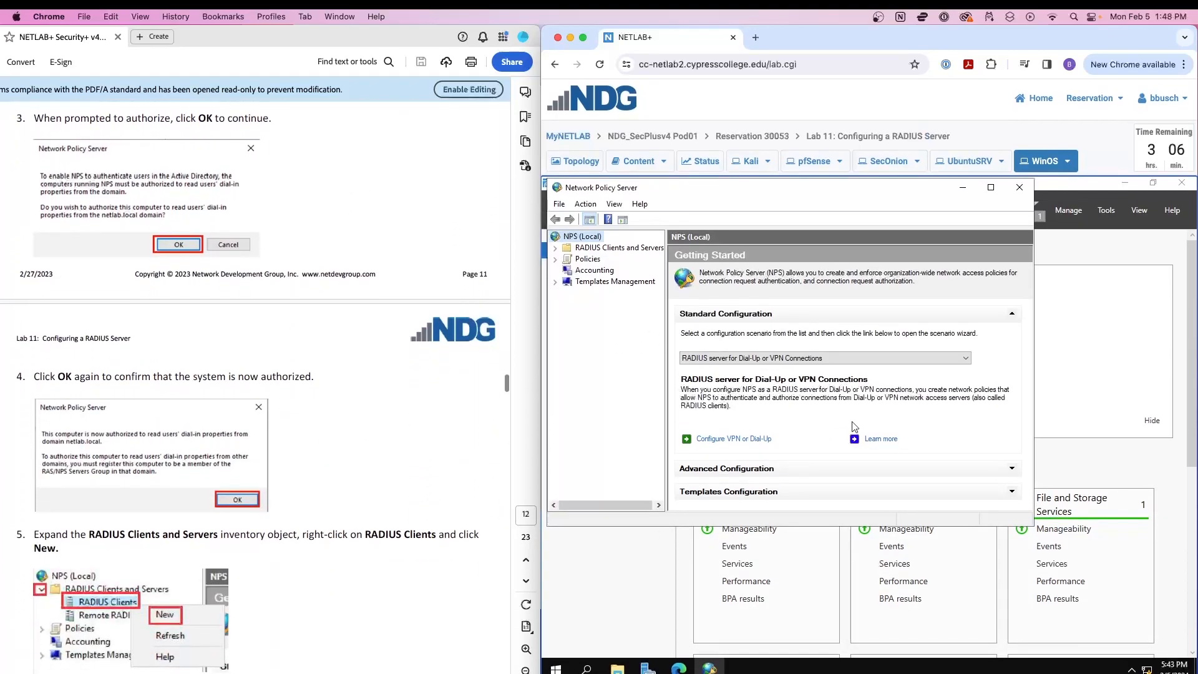
pyautogui.scroll(-3, 294, 454)
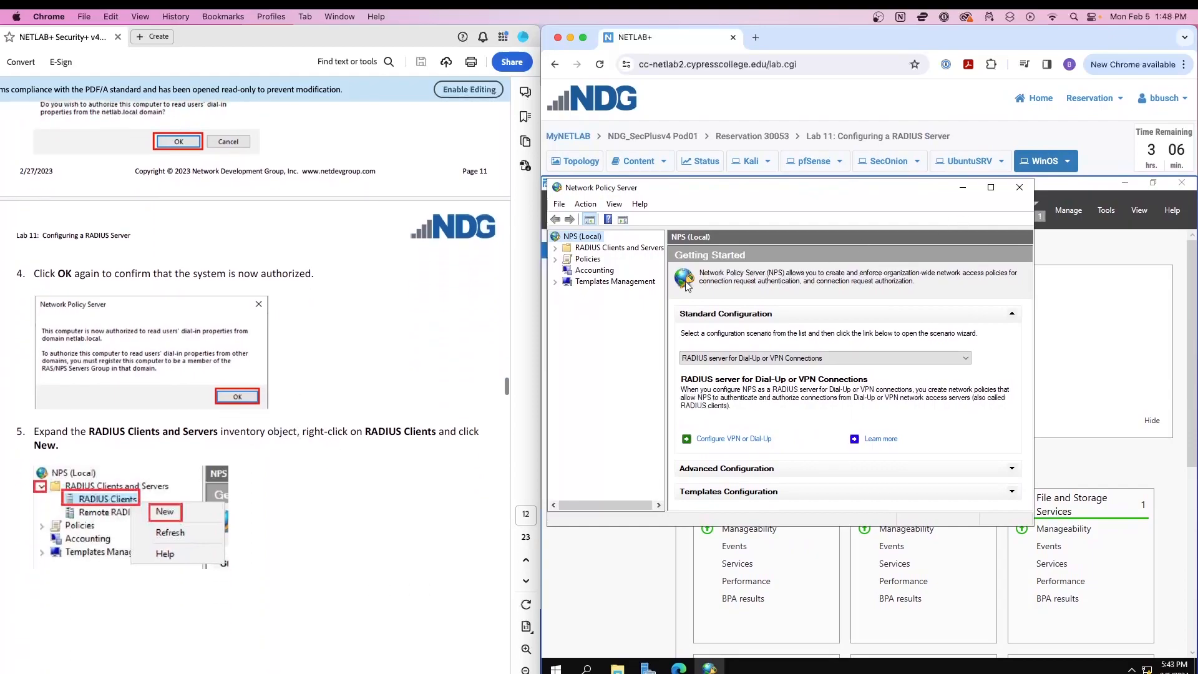
# Expand RADIUS Clients and Servers and create a new client under RADIUS Clients.
pyautogui.click(591, 248)
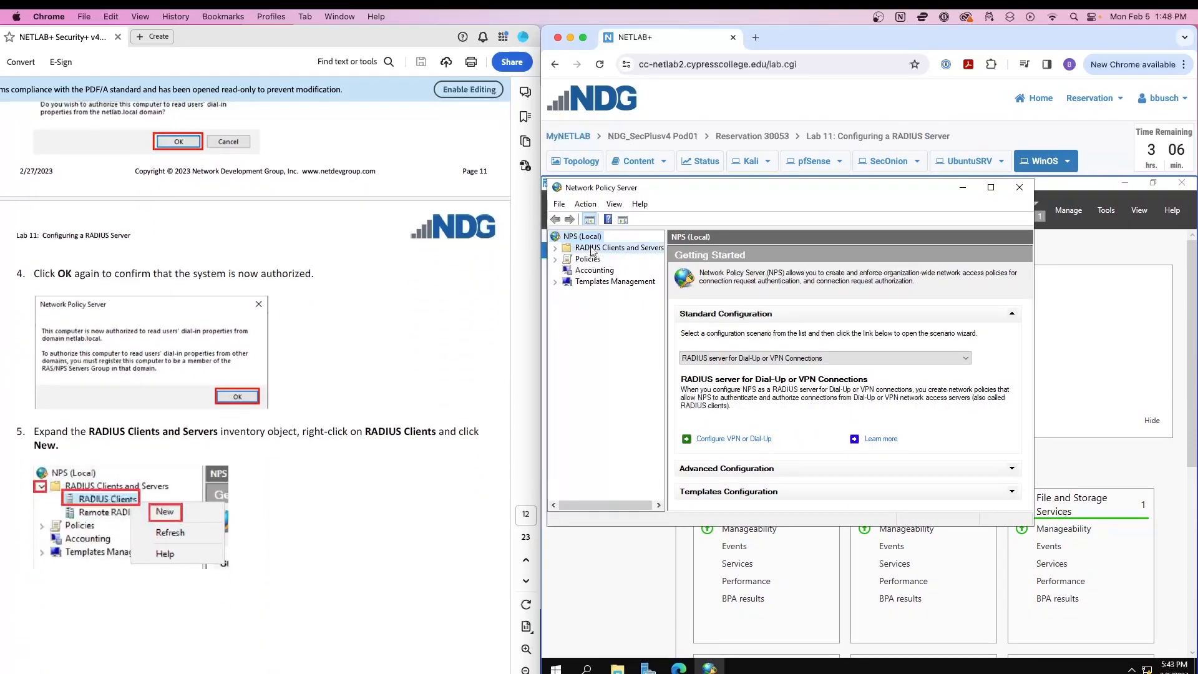
pyautogui.click(555, 248)
pyautogui.click(556, 248)
pyautogui.click(556, 249)
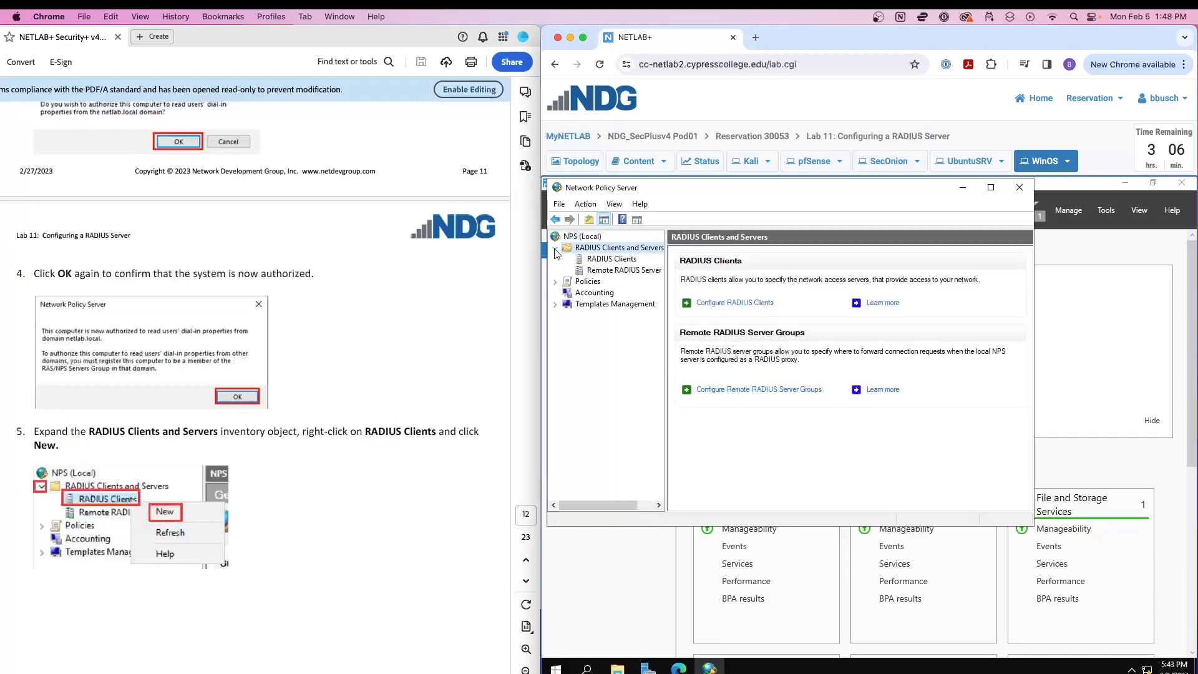
pyautogui.click(608, 260)
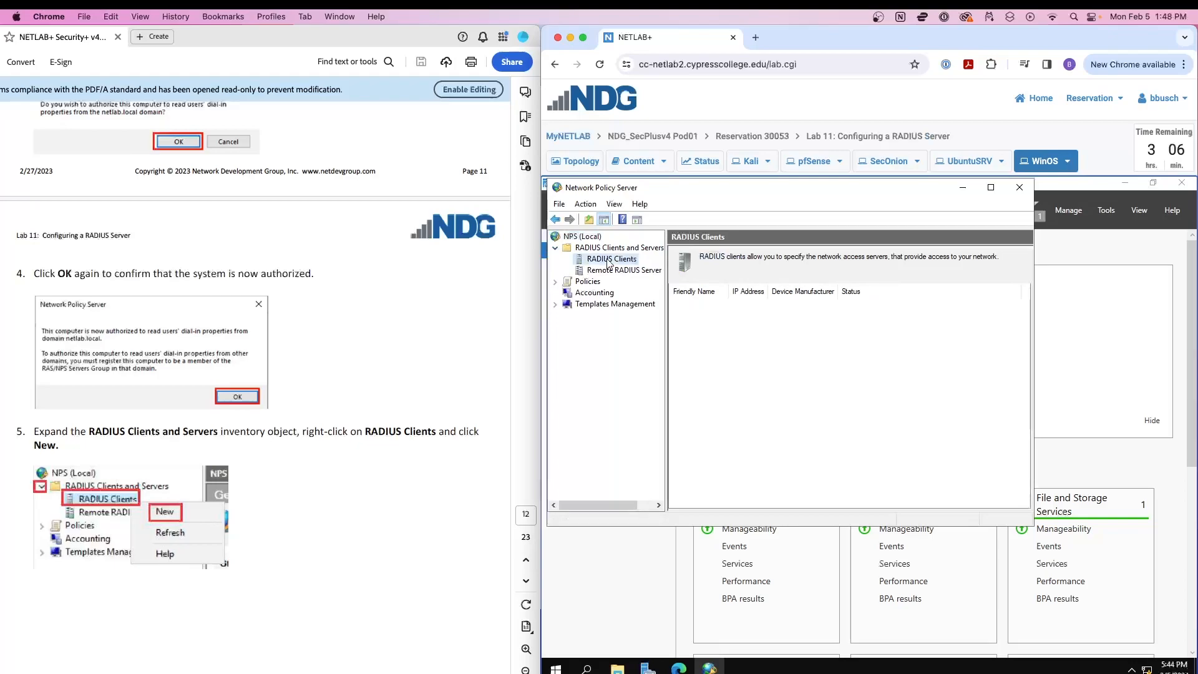
pyautogui.rightClick(608, 261)
pyautogui.click(624, 267)
# Scroll the guide to the RADIUS client details, highlighting the friendly name SecOnion.
pyautogui.scroll(-3, 318, 344)
pyautogui.scroll(-5, 318, 344)
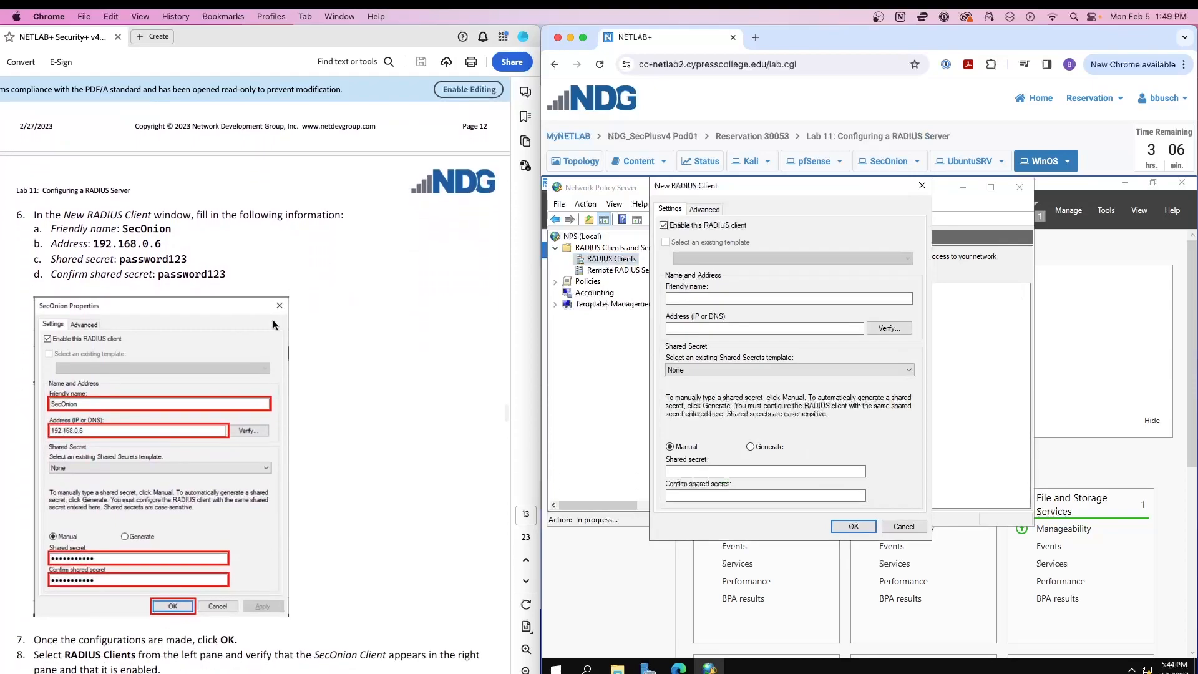
pyautogui.scroll(-1, 273, 320)
pyautogui.moveTo(173, 202); pyautogui.dragTo(122, 203)
pyautogui.click(160, 202)
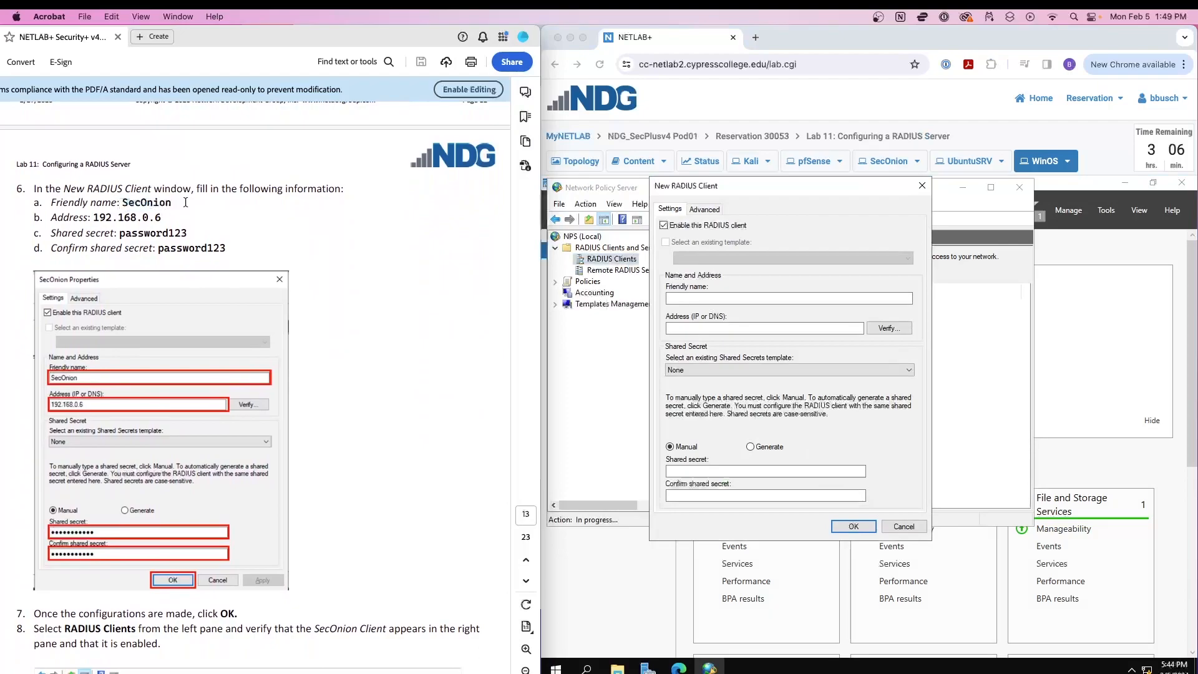
# Show the lab topology diagram with Kali, pfSense, UbuntuSRV, WinOS and SecOnion.
pyautogui.click(559, 164)
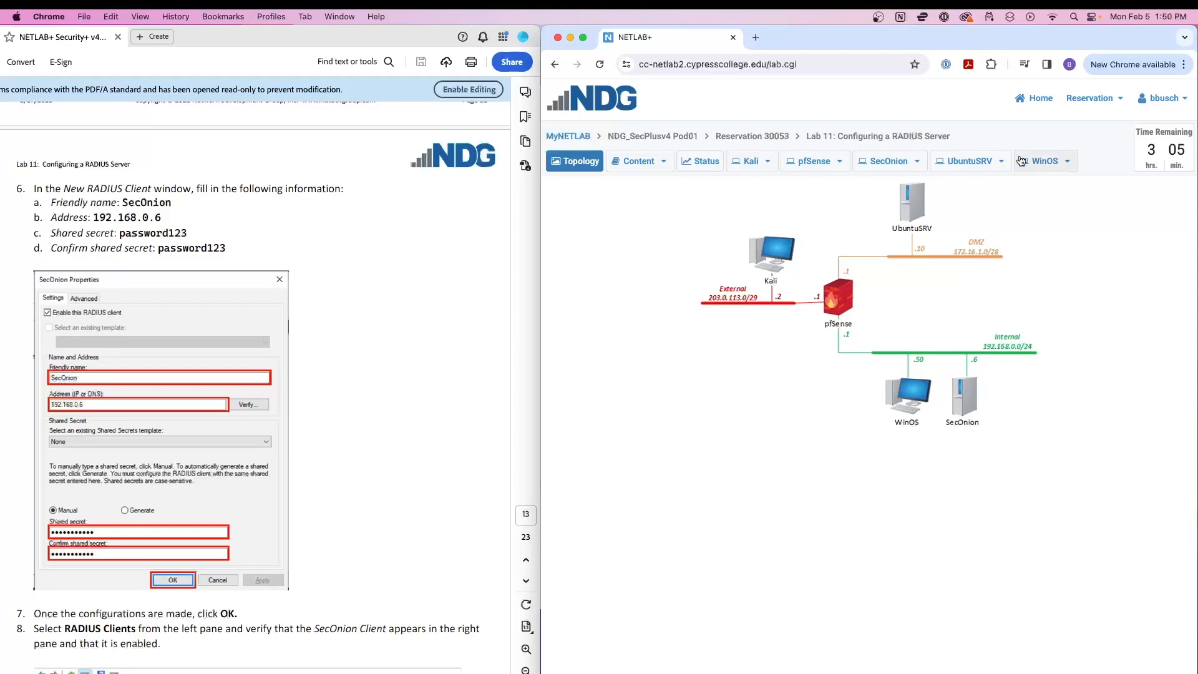
# Enter friendly name SecOnion and address 192.168.0.6 for the new RADIUS client.
pyautogui.click(1043, 162)
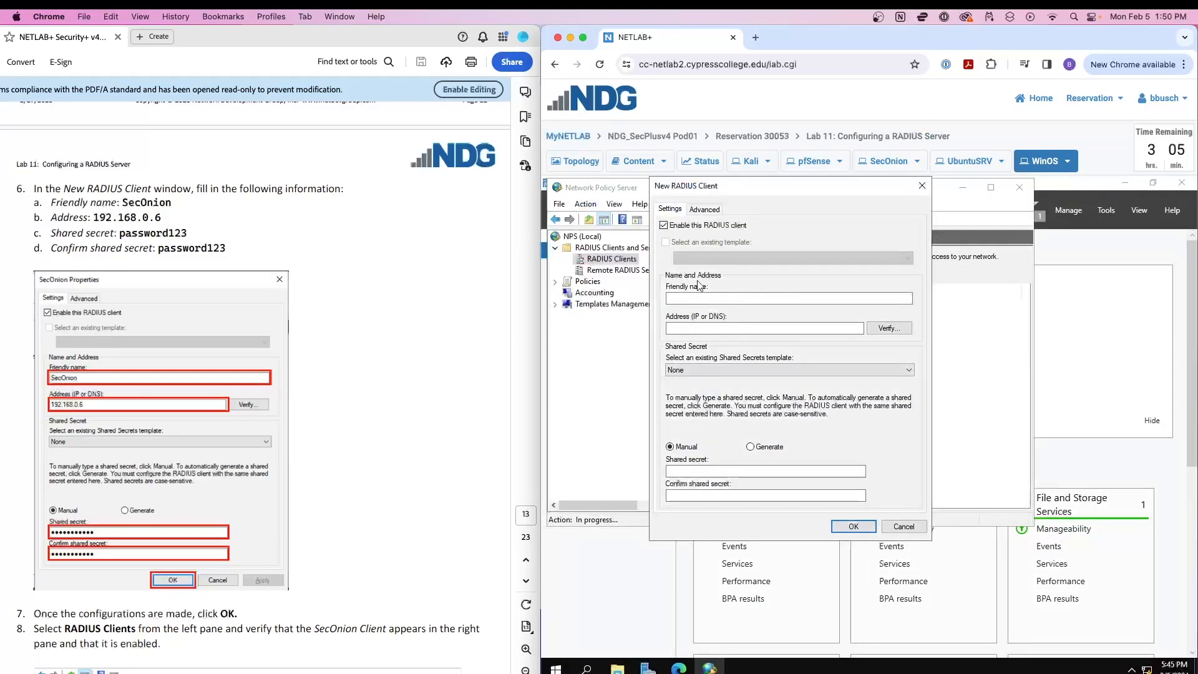
pyautogui.click(700, 297)
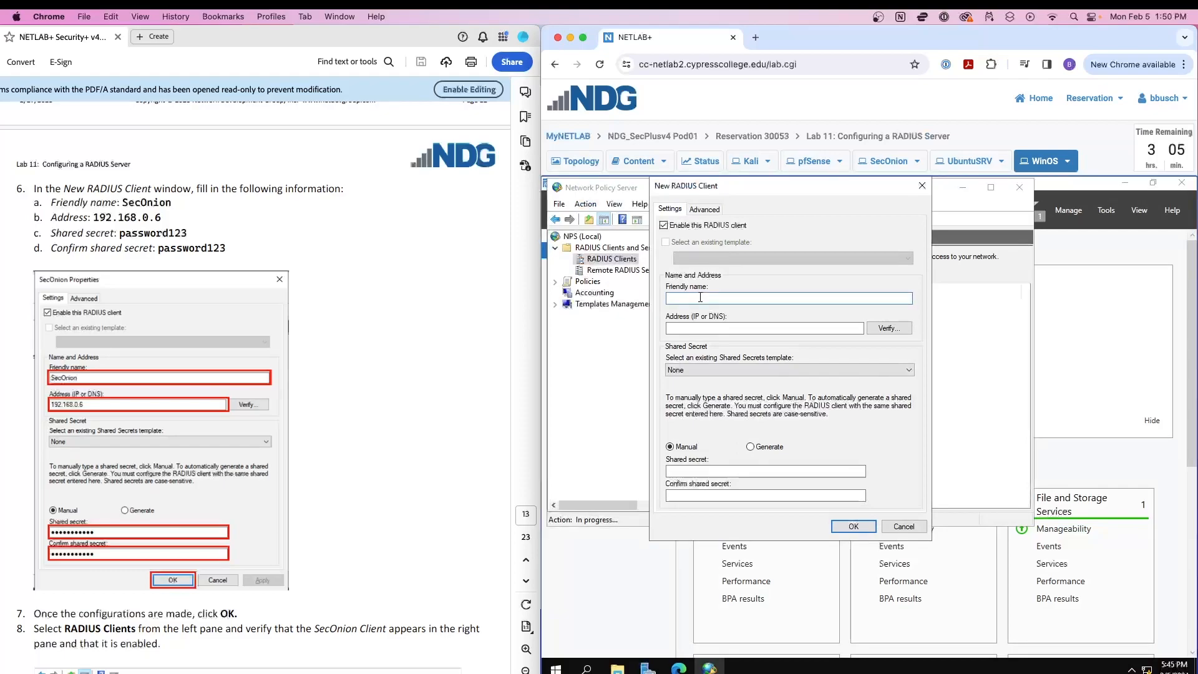
pyautogui.press('Tab')
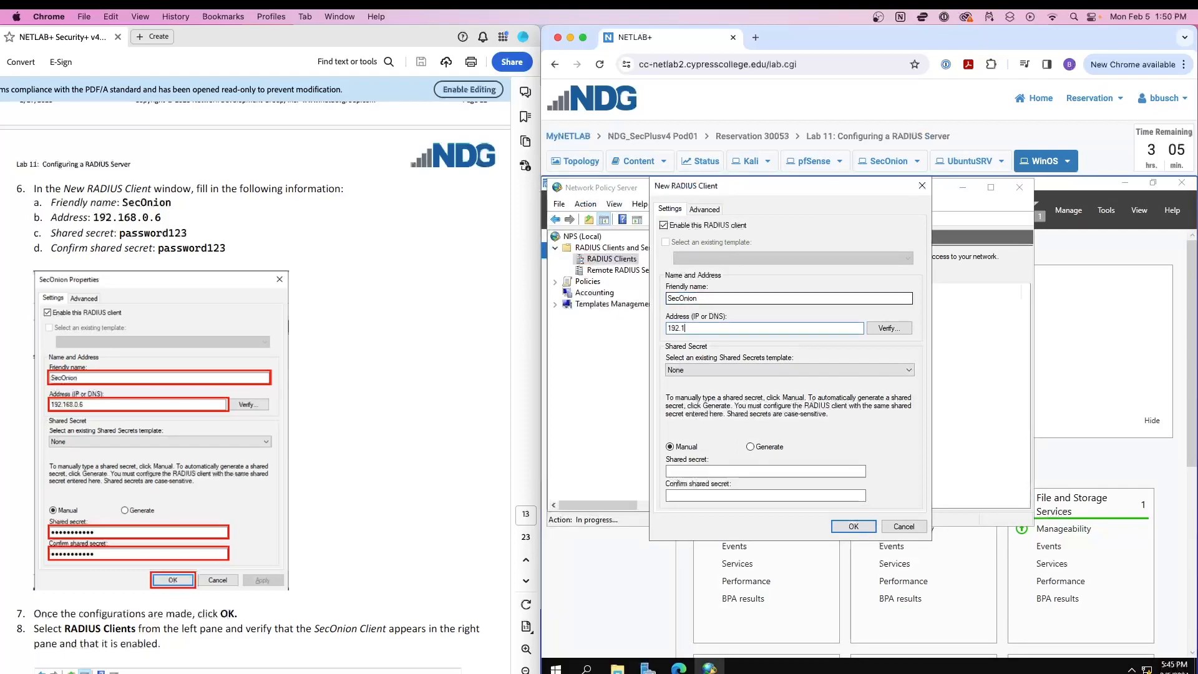
pyautogui.write('192.168.0.6')
# Enter and confirm the shared secret, then save the SecOnion client.
pyautogui.click(726, 470)
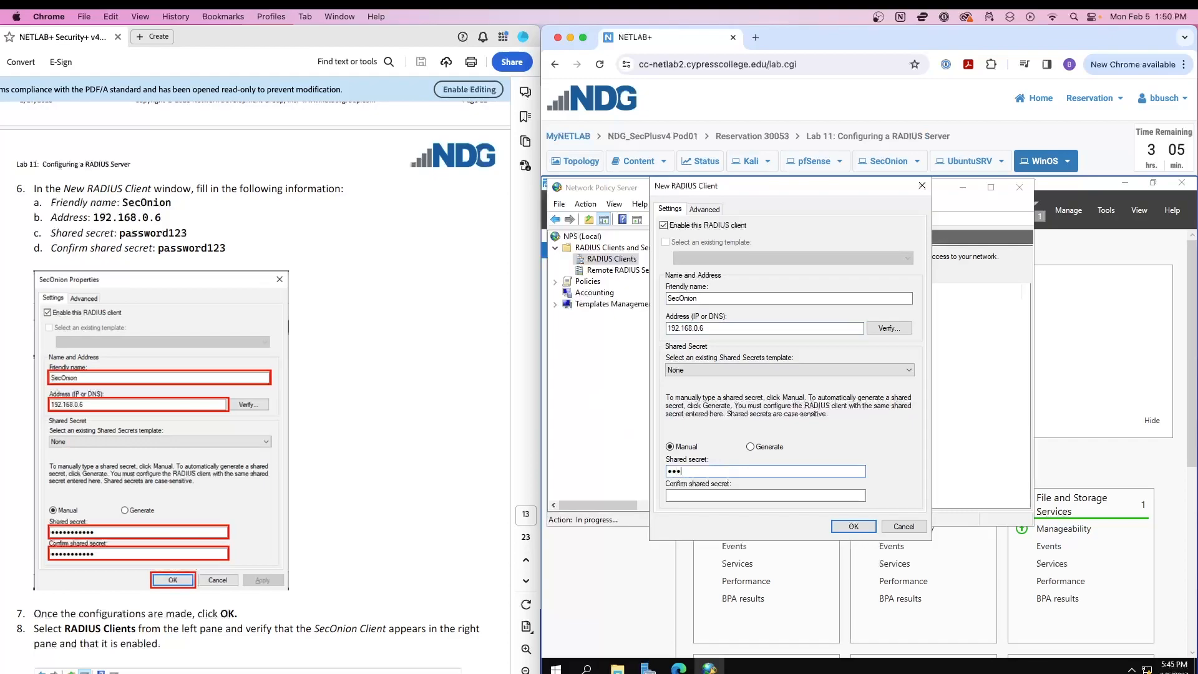
pyautogui.write('password123')
pyautogui.press('Tab')
pyautogui.write('password')
pyautogui.click(844, 528)
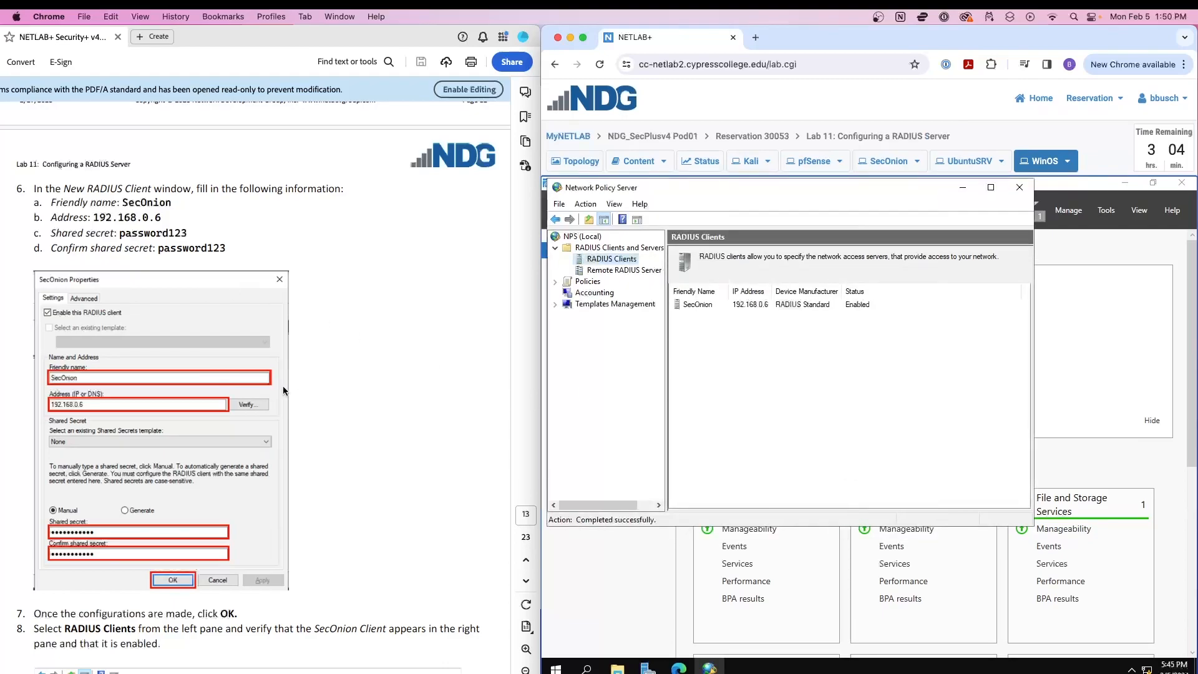
pyautogui.scroll(-7, 283, 390)
pyautogui.scroll(-1, 277, 373)
pyautogui.scroll(-1, 250, 377)
pyautogui.scroll(-4, 251, 380)
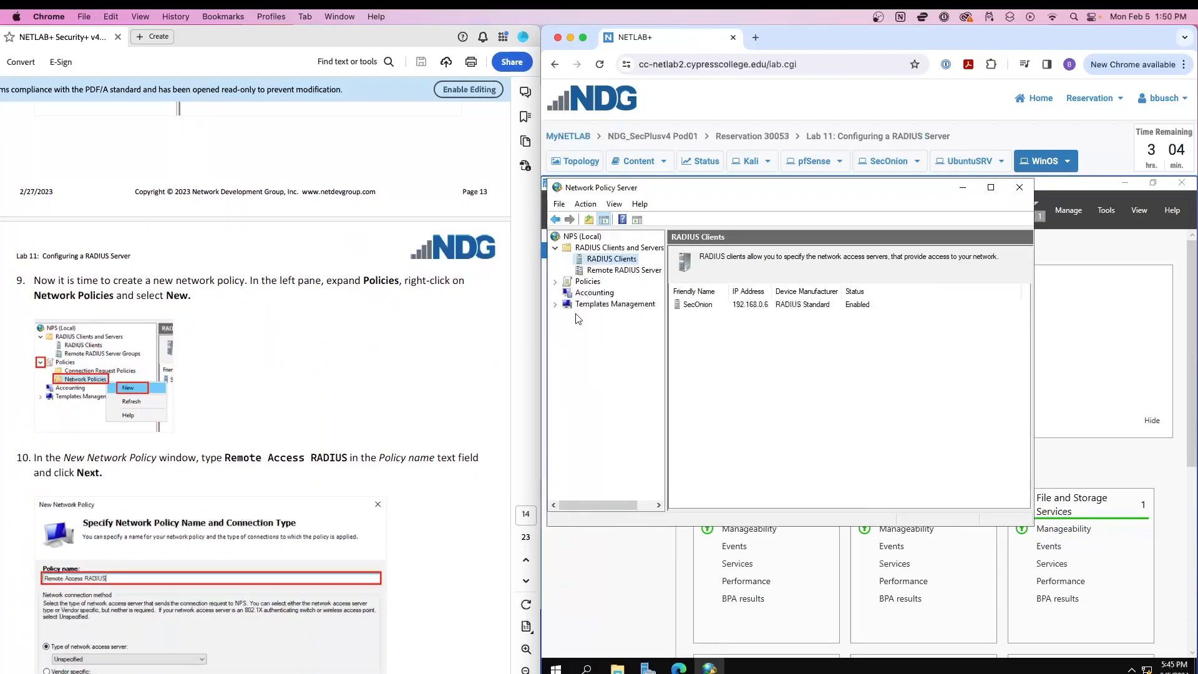
# Under Policies, start a new network policy and name it Remote Access RADIUS.
pyautogui.click(554, 282)
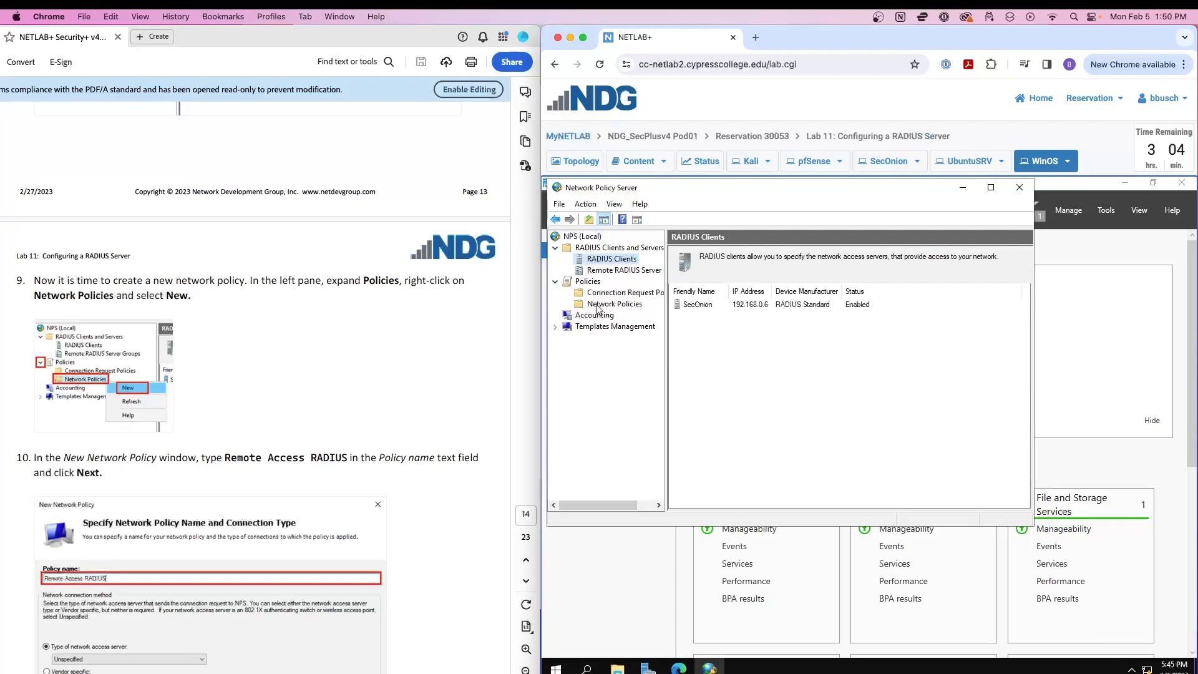
pyautogui.click(598, 306)
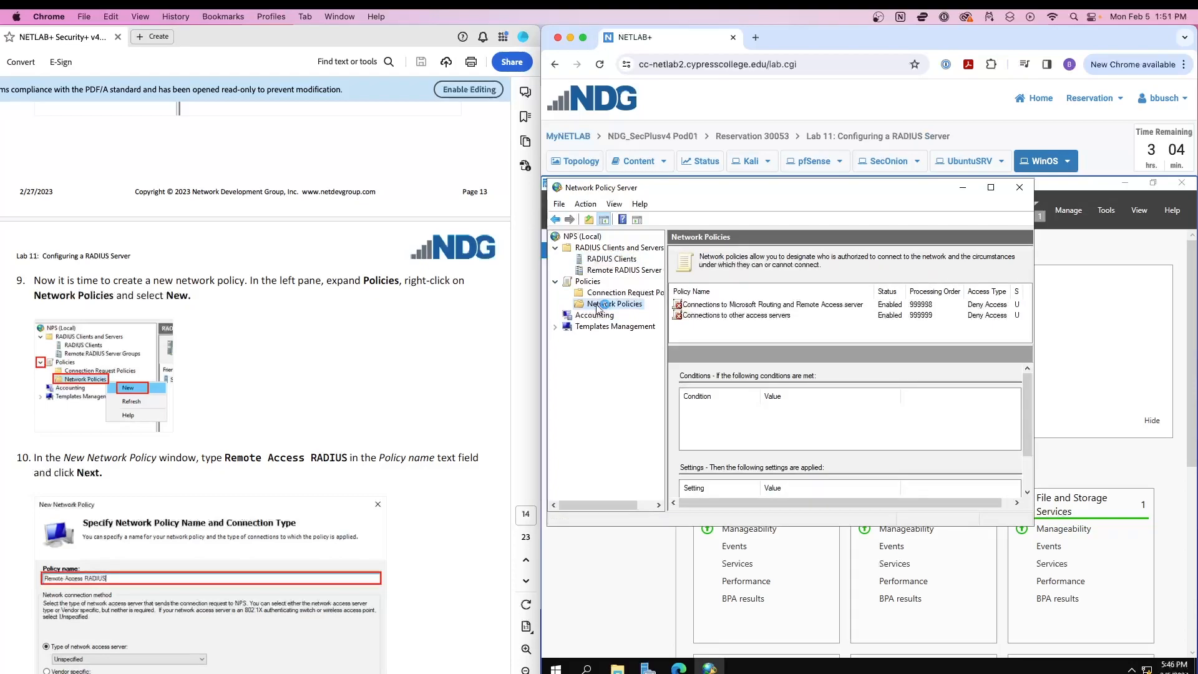
pyautogui.rightClick(598, 305)
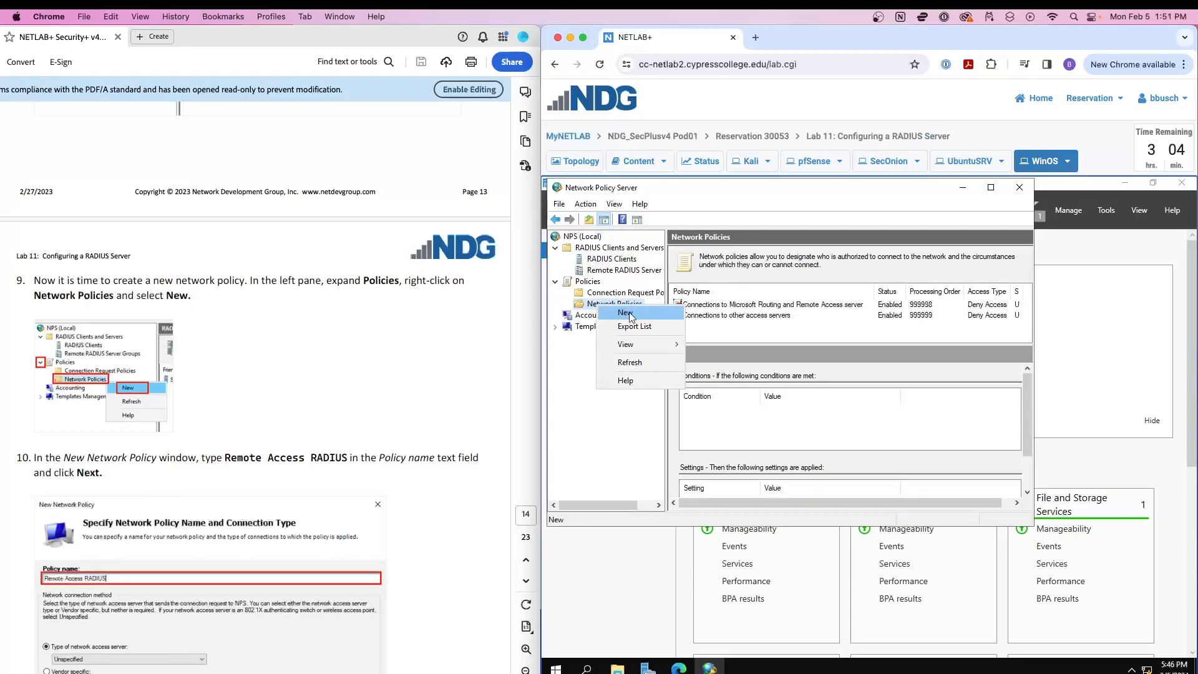
pyautogui.click(630, 315)
pyautogui.scroll(-5, 364, 314)
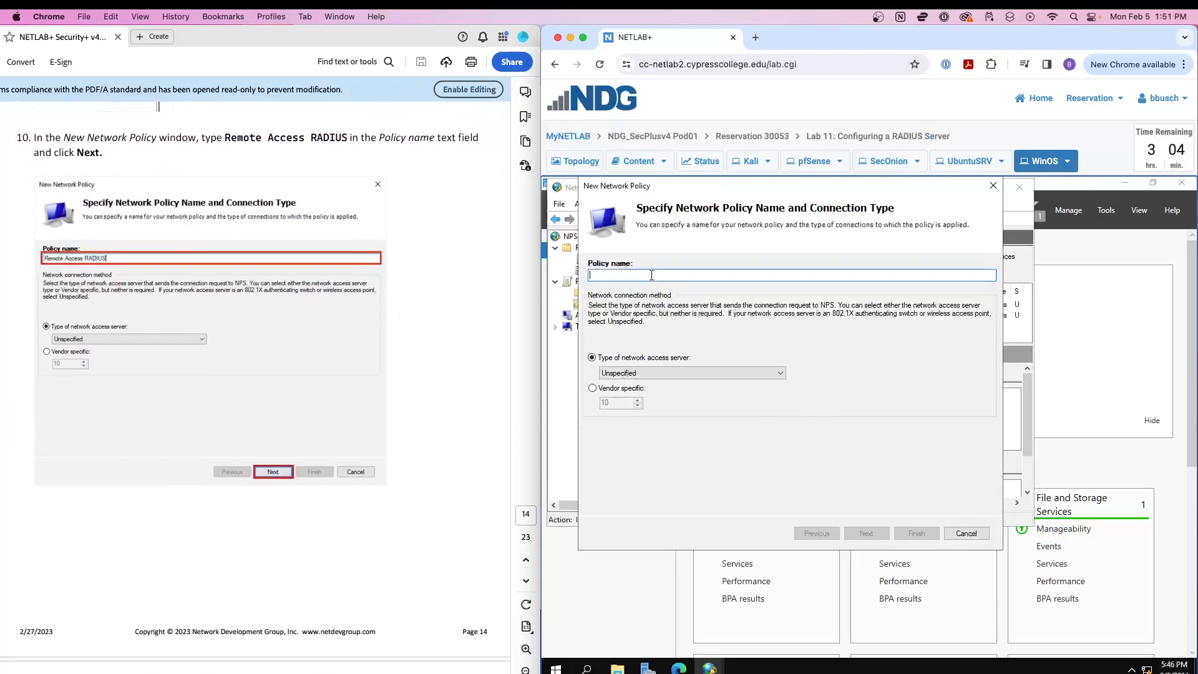
pyautogui.write('Remote Ac')
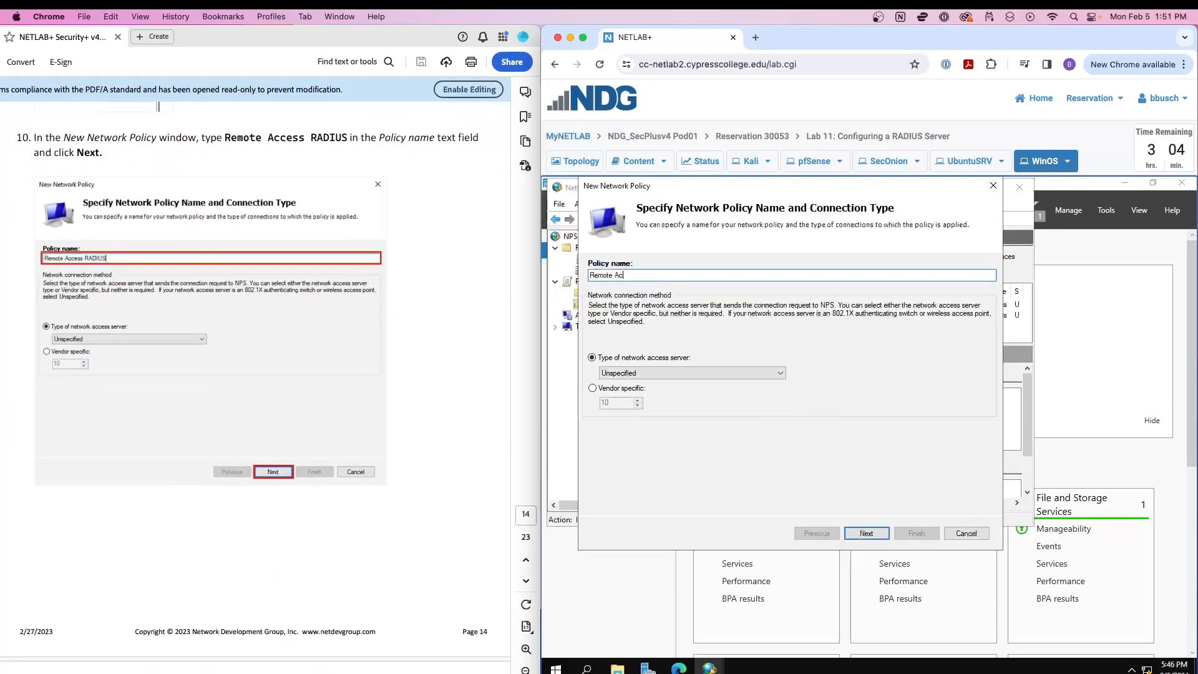
pyautogui.write('cess RADIUS')
# Go to the conditions step and add an Access Client IPv4 Address condition.
pyautogui.click(866, 533)
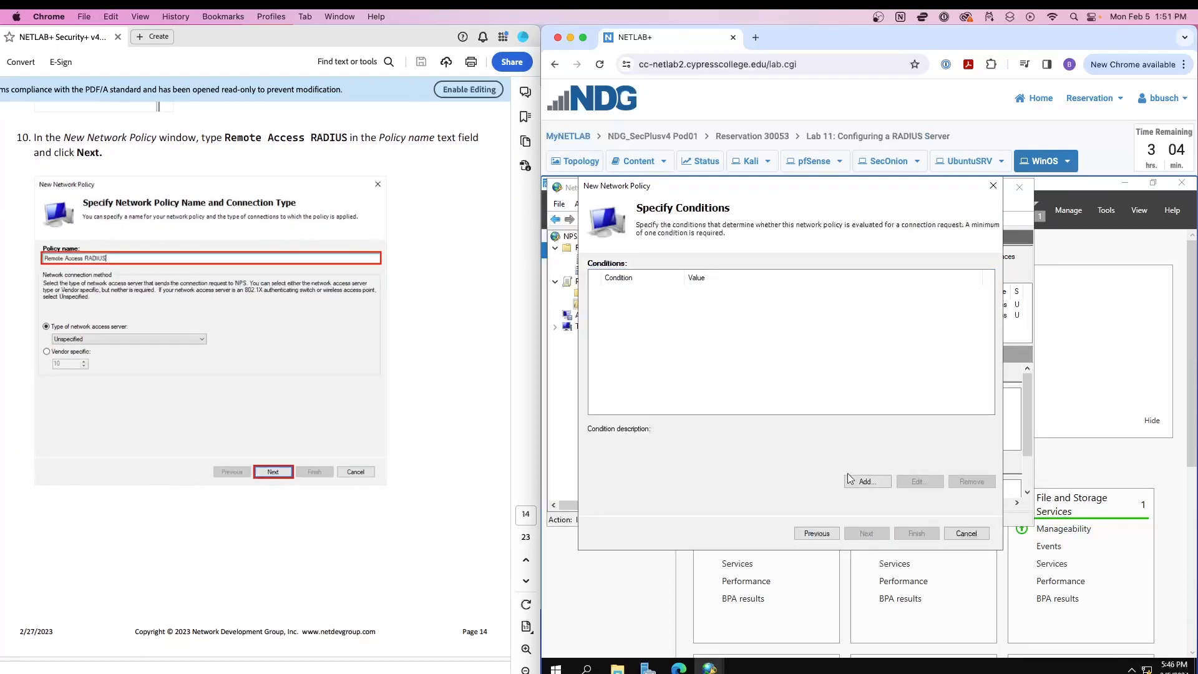
pyautogui.scroll(-3, 222, 418)
pyautogui.scroll(-10, 435, 412)
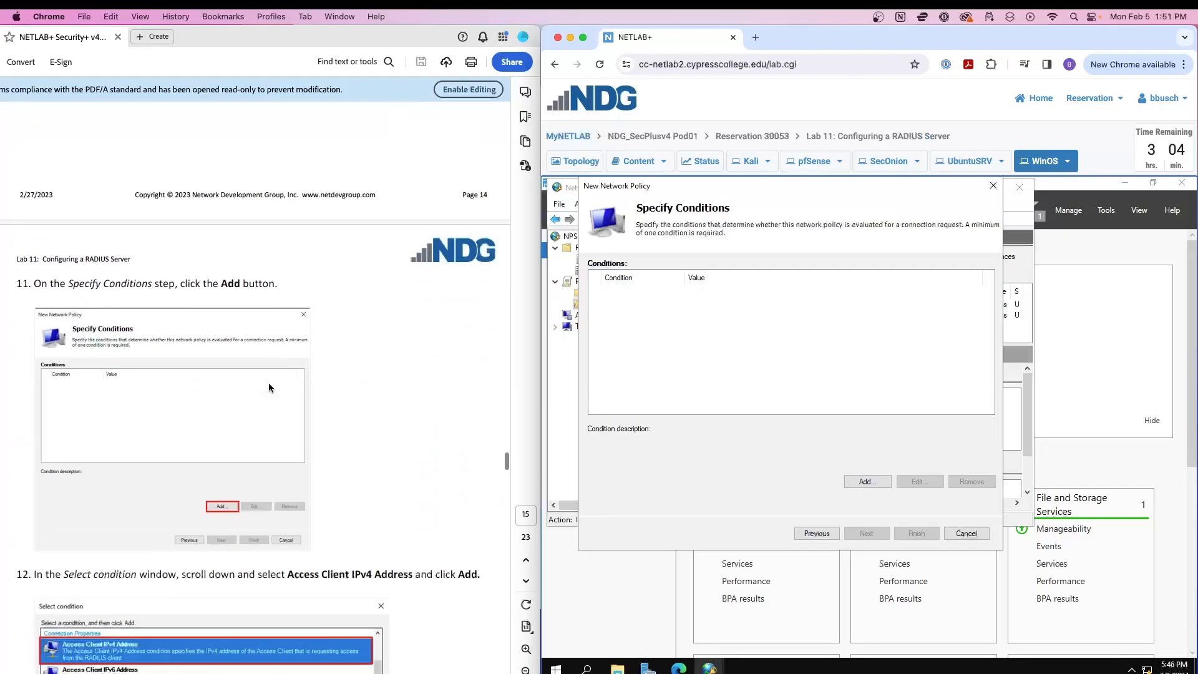
pyautogui.click(866, 481)
pyautogui.scroll(-6, 357, 305)
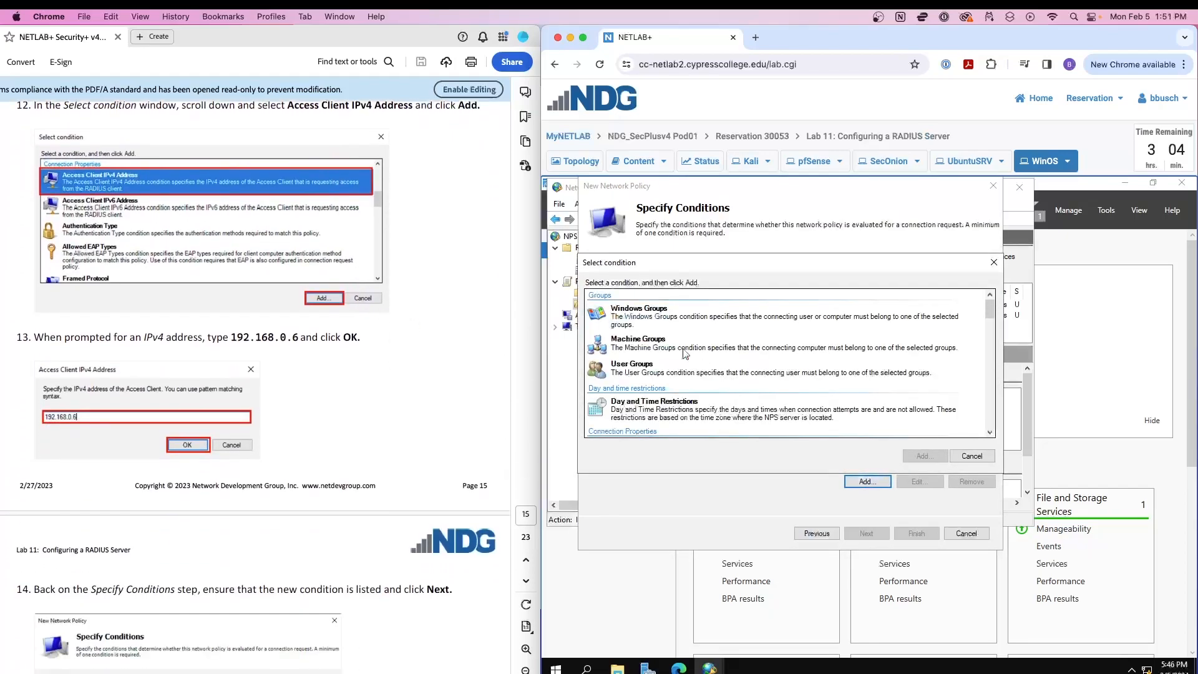
pyautogui.scroll(-5, 742, 354)
pyautogui.scroll(5, 742, 354)
pyautogui.scroll(-5, 742, 355)
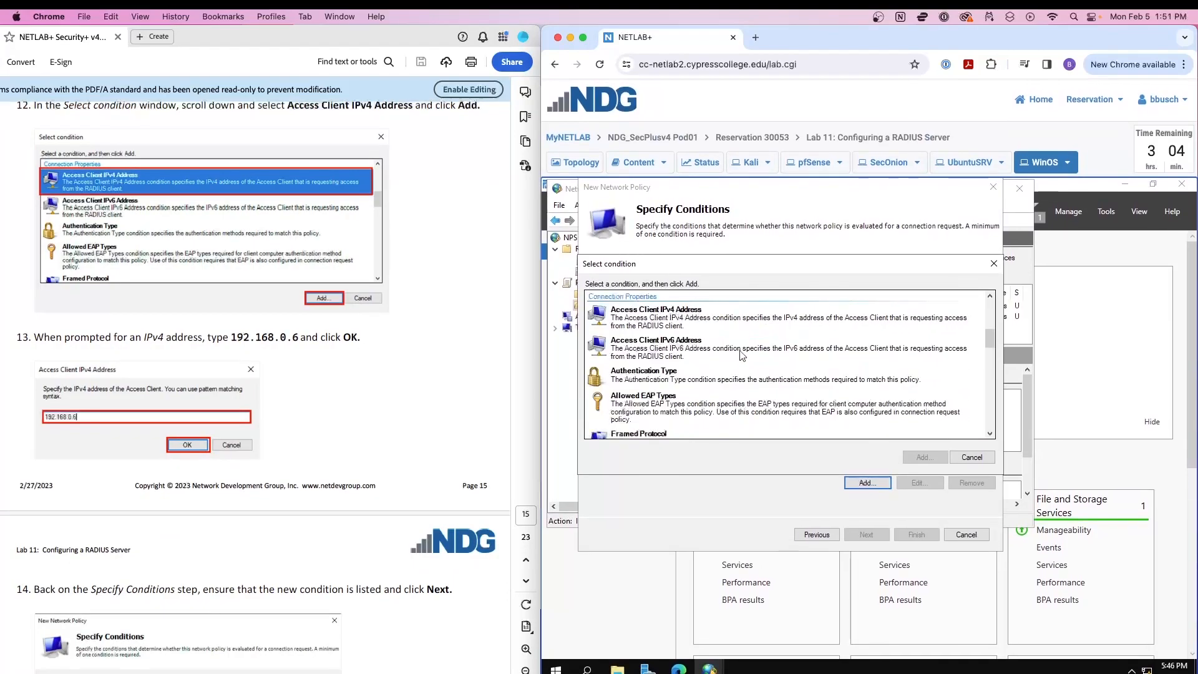
pyautogui.scroll(5, 743, 355)
pyautogui.click(693, 389)
pyautogui.scroll(-5, 693, 392)
pyautogui.click(686, 316)
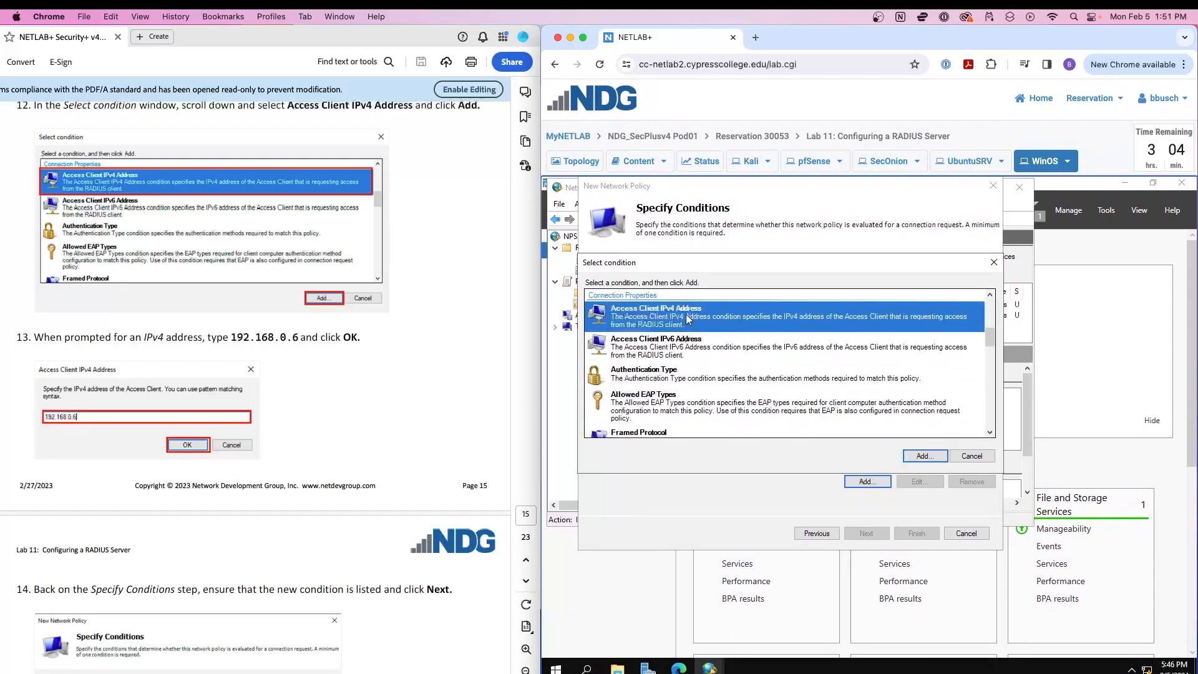
pyautogui.click(933, 456)
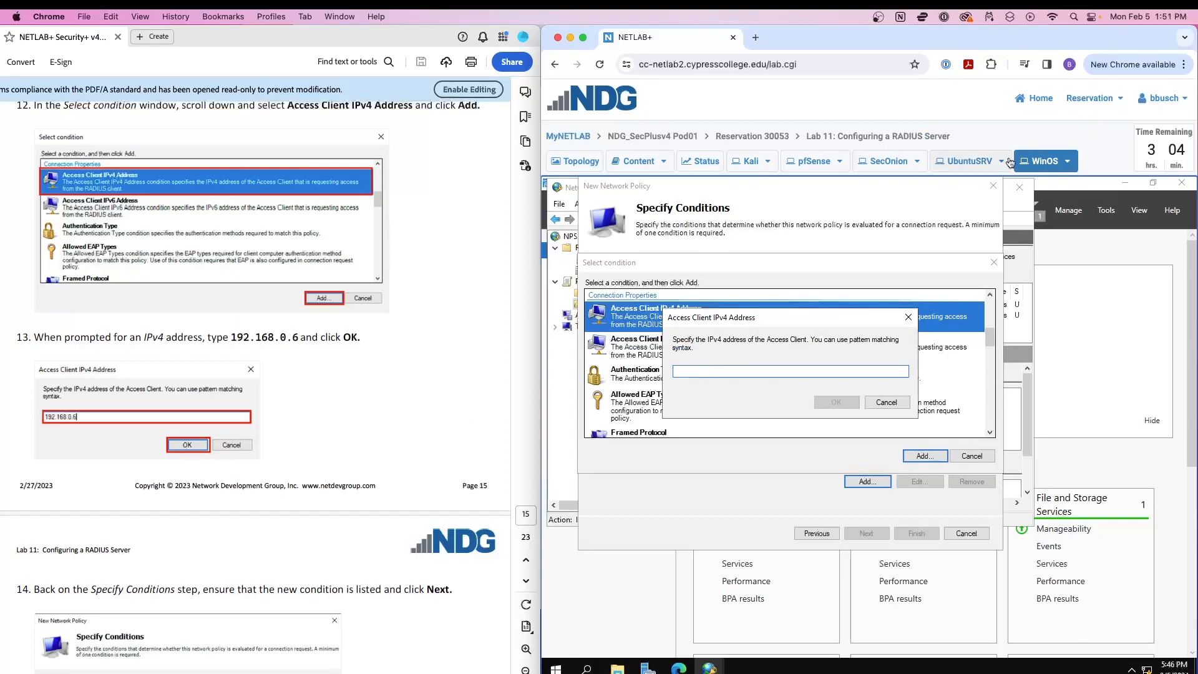
# After checking the lab topology, set the client address to 192.168.0.6 and confirm.
pyautogui.click(574, 161)
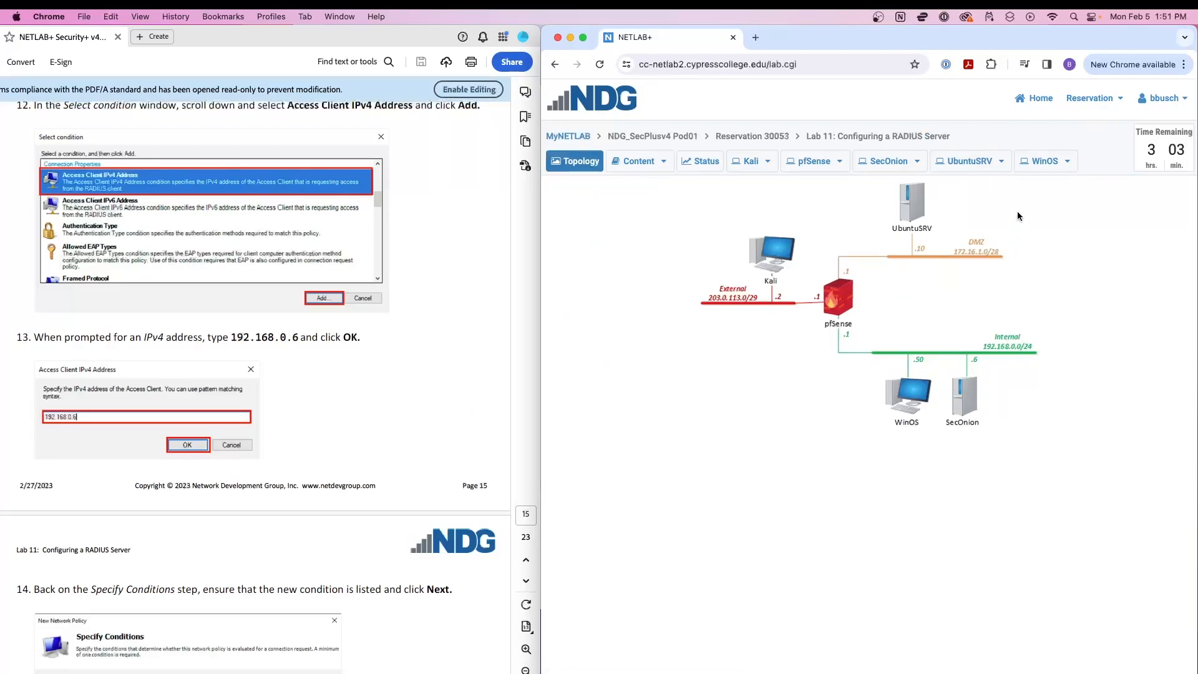
pyautogui.click(1040, 167)
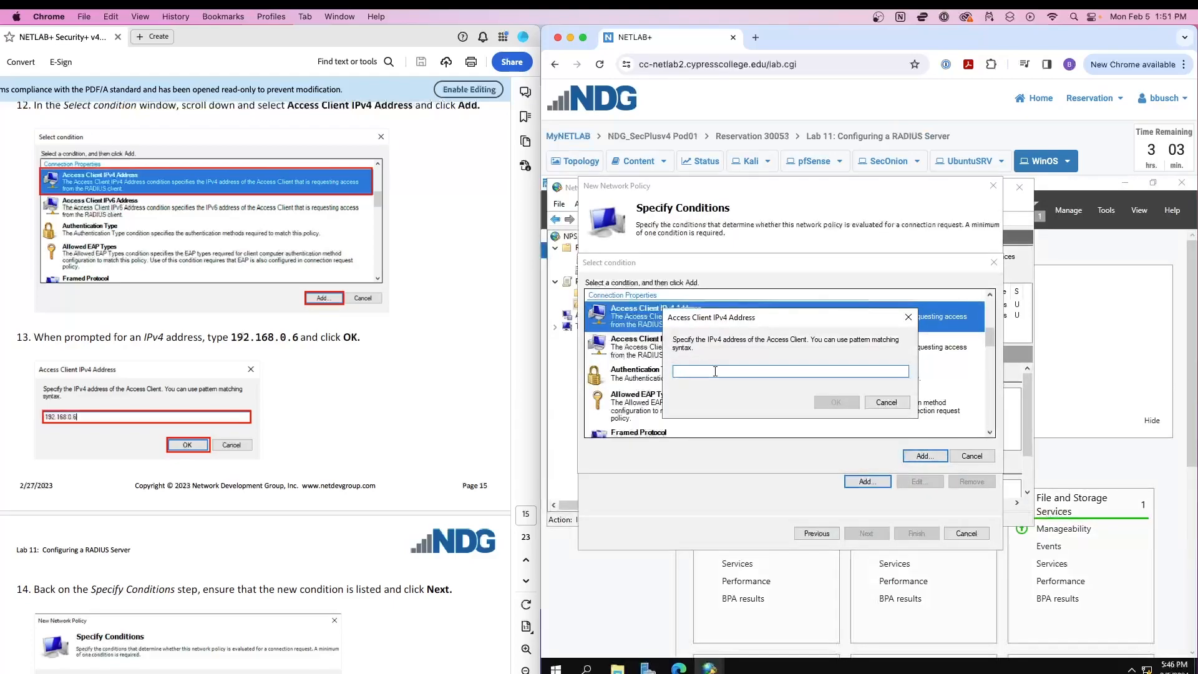
pyautogui.write('192.1')
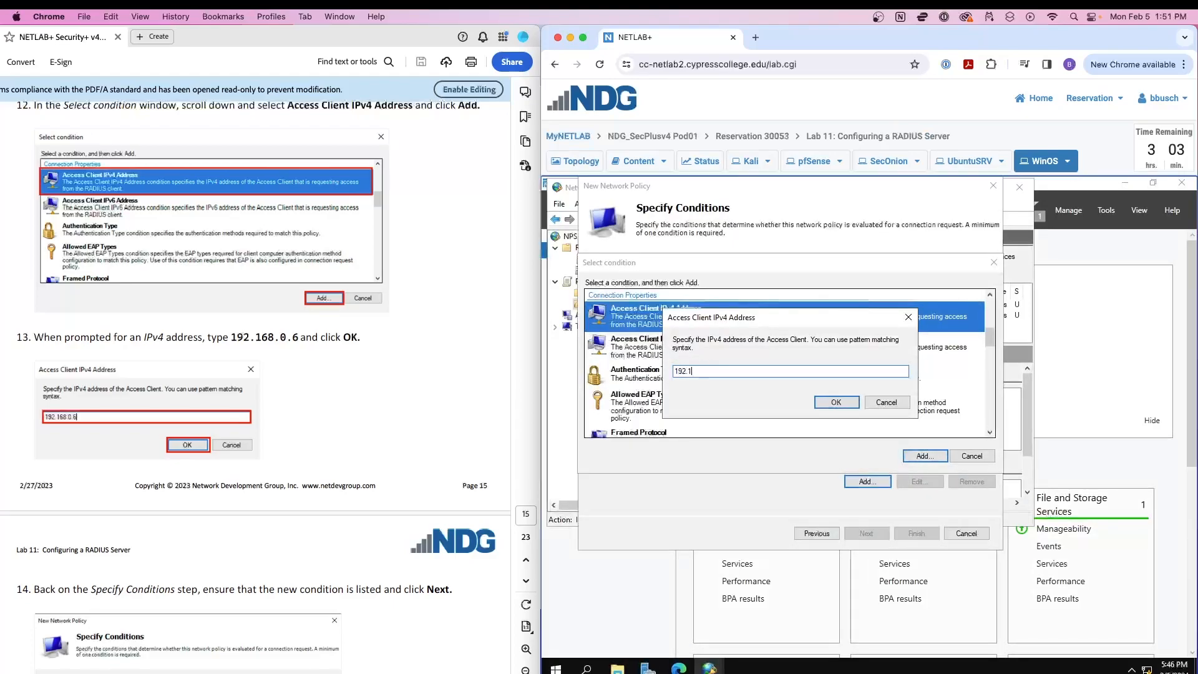
pyautogui.write('68.0.6')
pyautogui.click(851, 402)
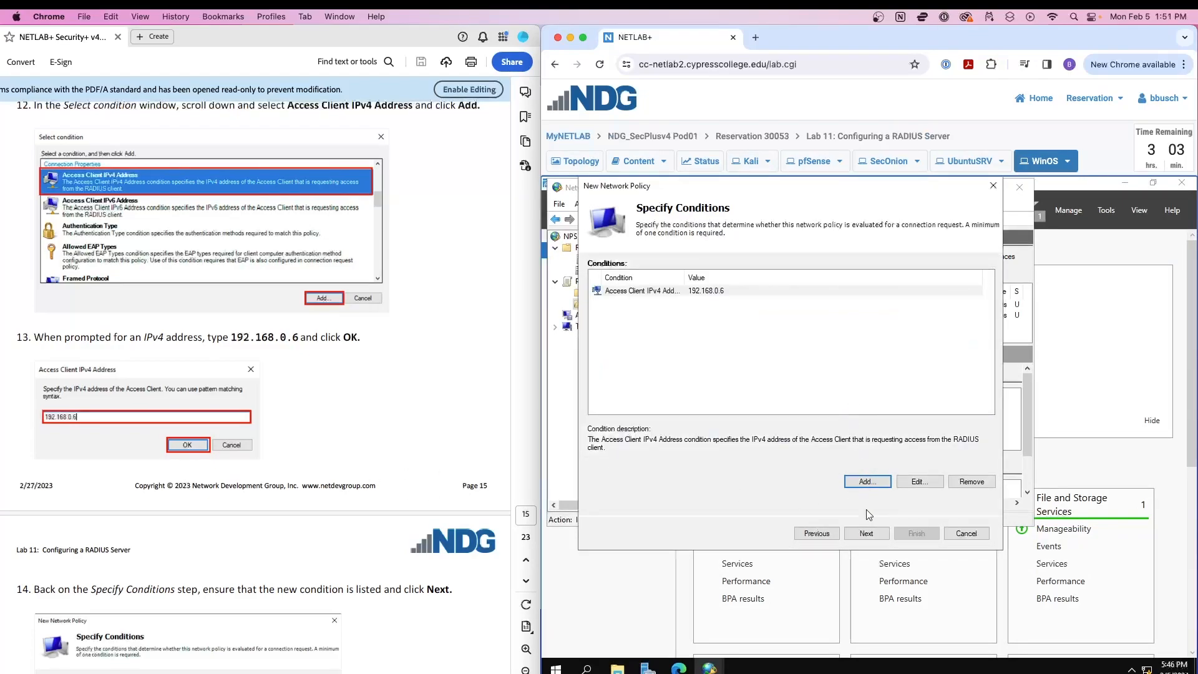
# Continue past conditions, keep Access granted, and reach the authentication methods step.
pyautogui.scroll(-10, 214, 395)
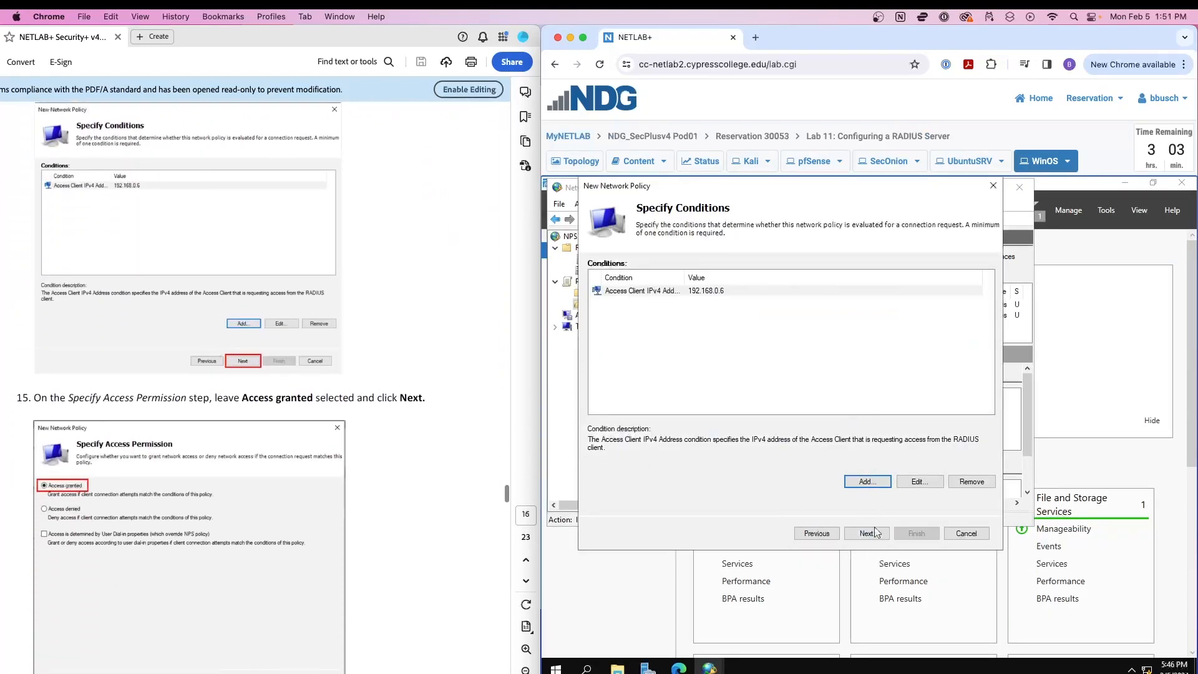
pyautogui.click(865, 535)
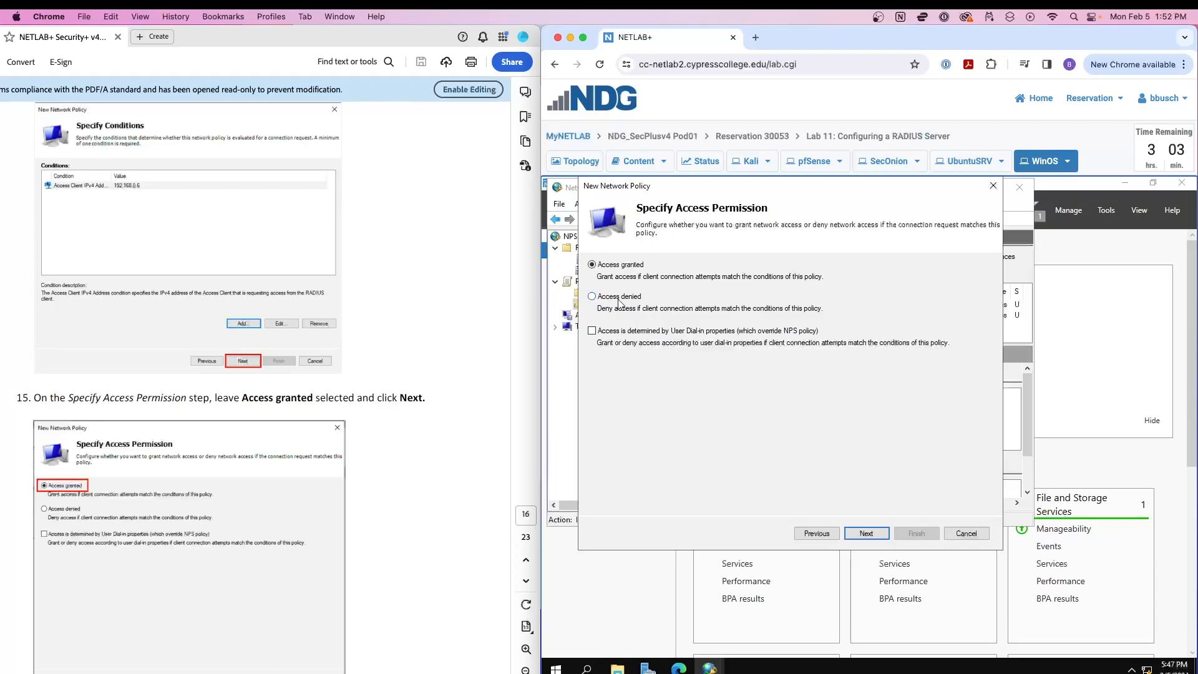
pyautogui.scroll(-3, 176, 346)
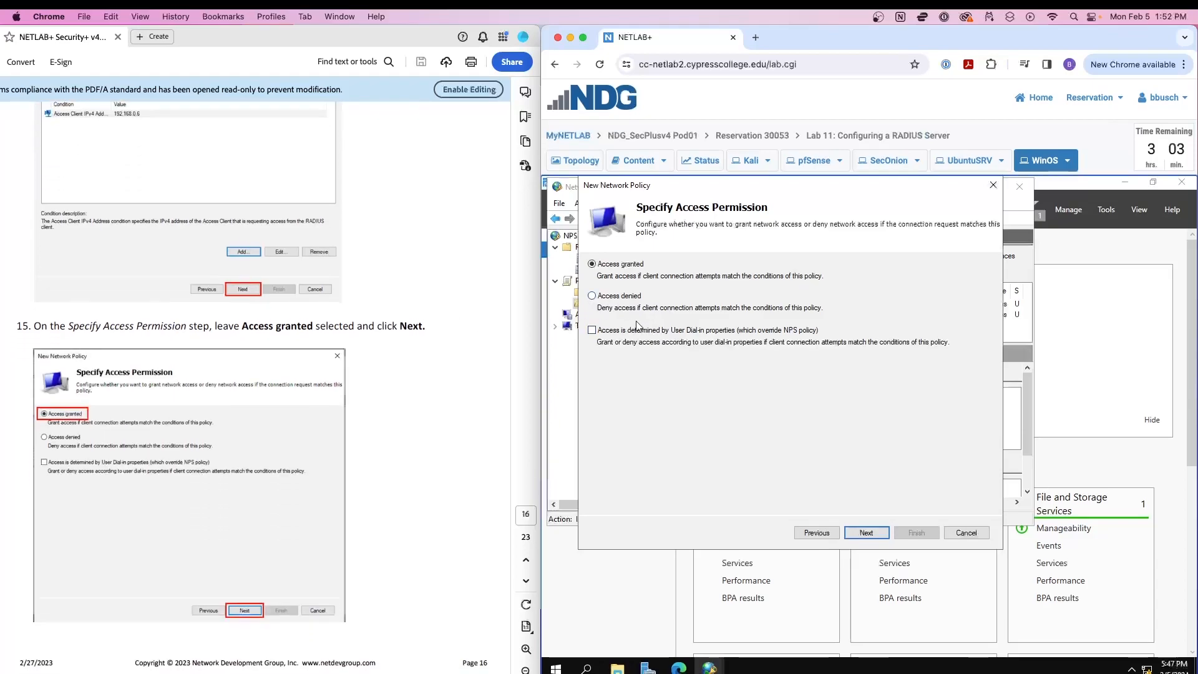
pyautogui.scroll(-3, 493, 375)
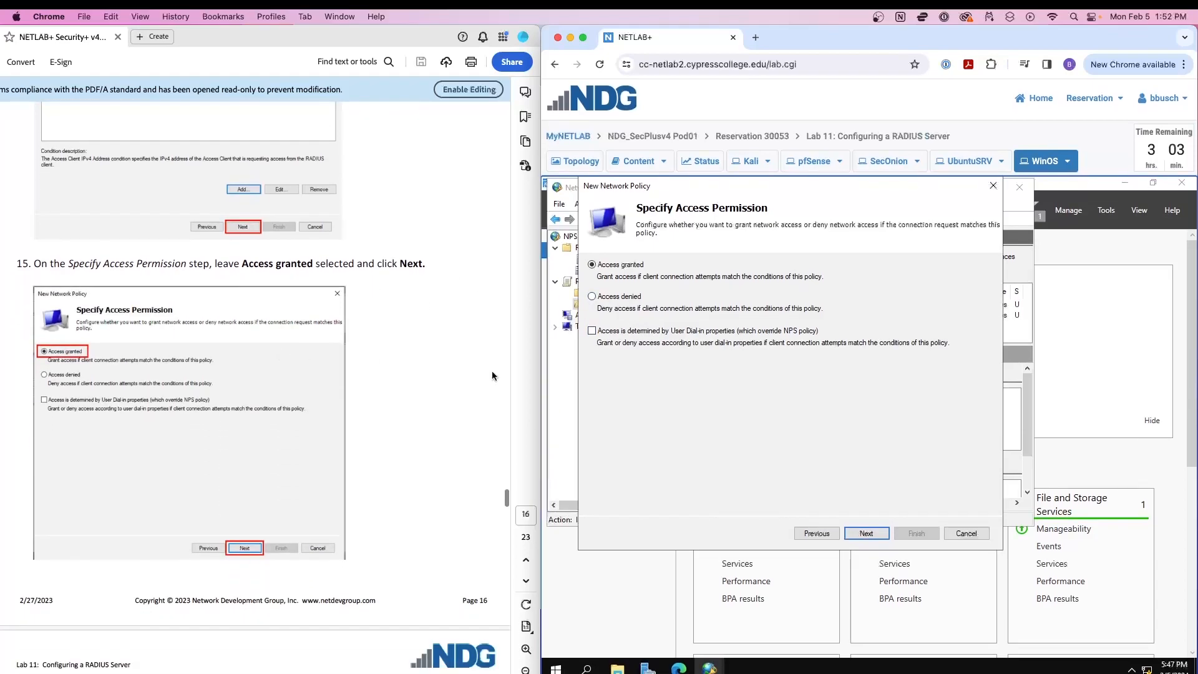
pyautogui.click(864, 534)
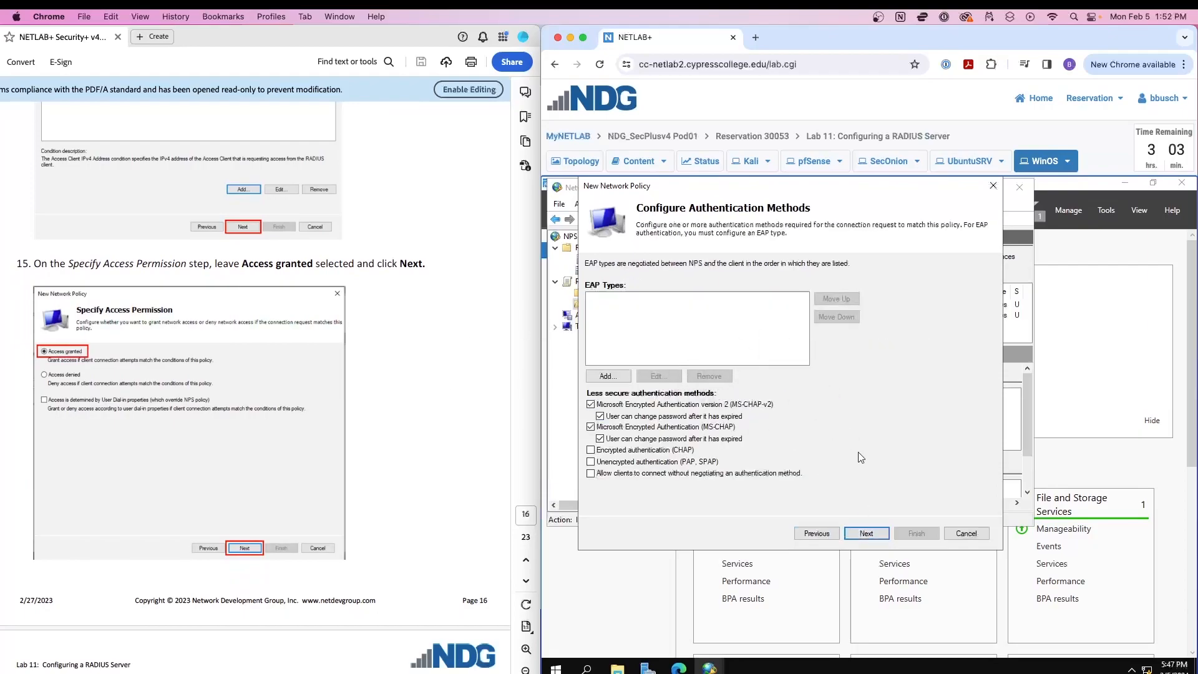
# Accept default MS-CHAP authentication, then review Idle Timeout, Day and time, and NAS Port Type constraints unchanged.
pyautogui.click(882, 535)
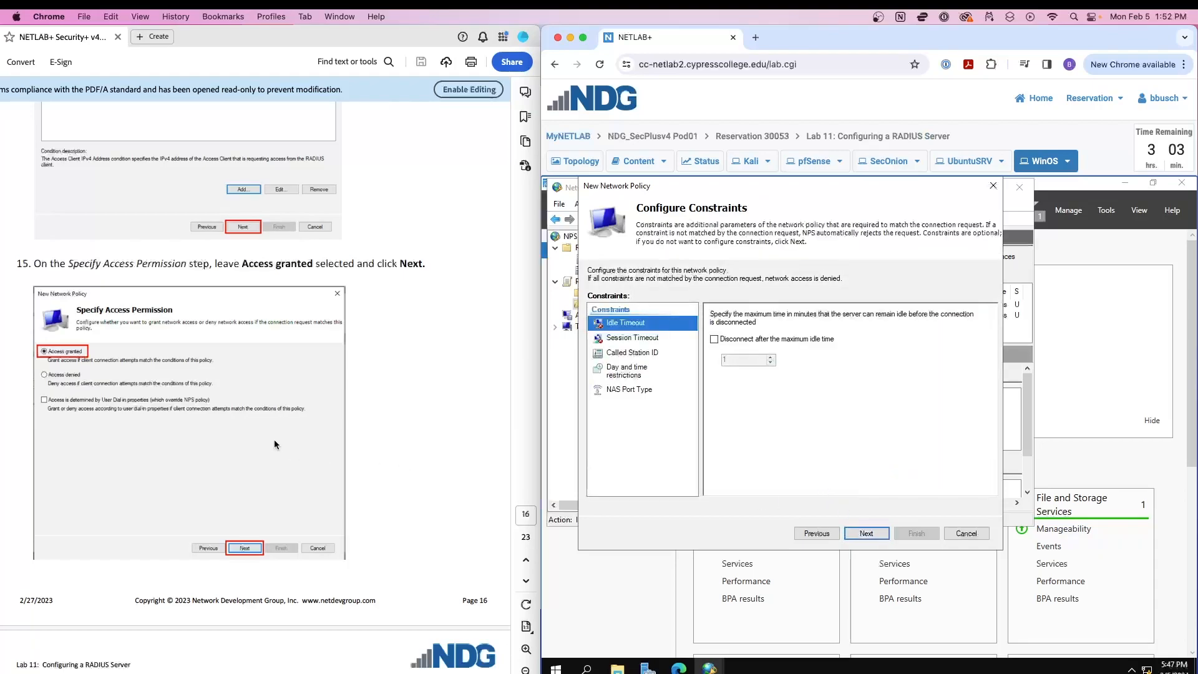
pyautogui.scroll(-4, 275, 440)
pyautogui.scroll(-8, 275, 442)
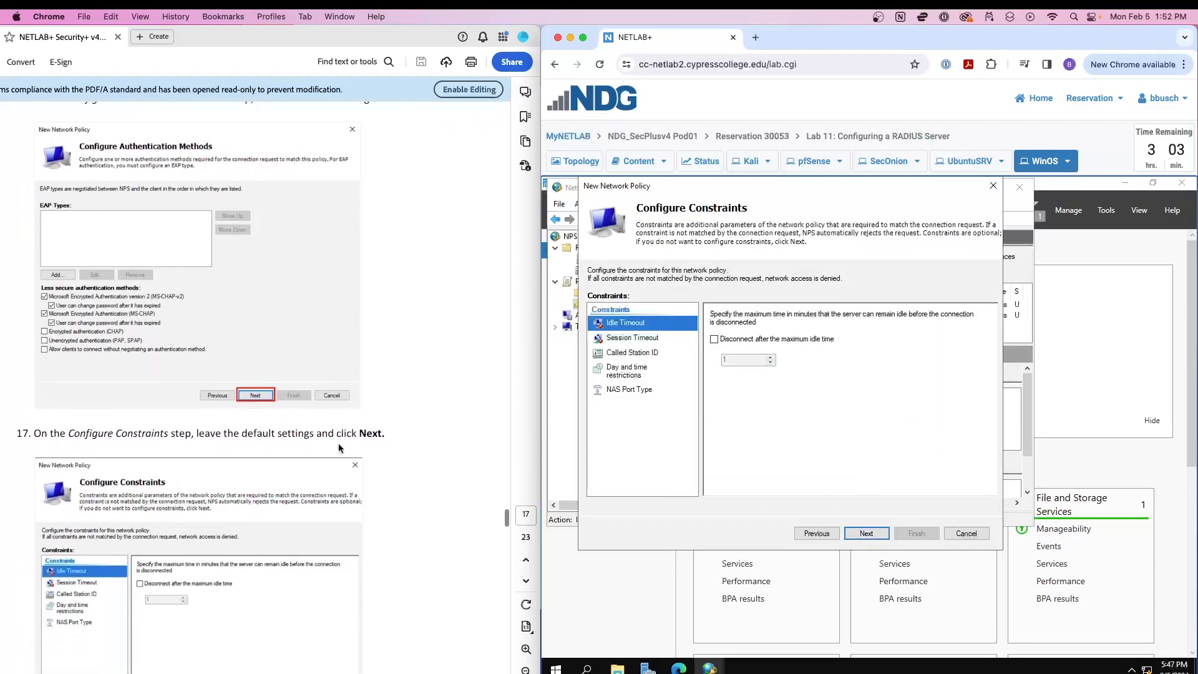
pyautogui.scroll(-1, 338, 443)
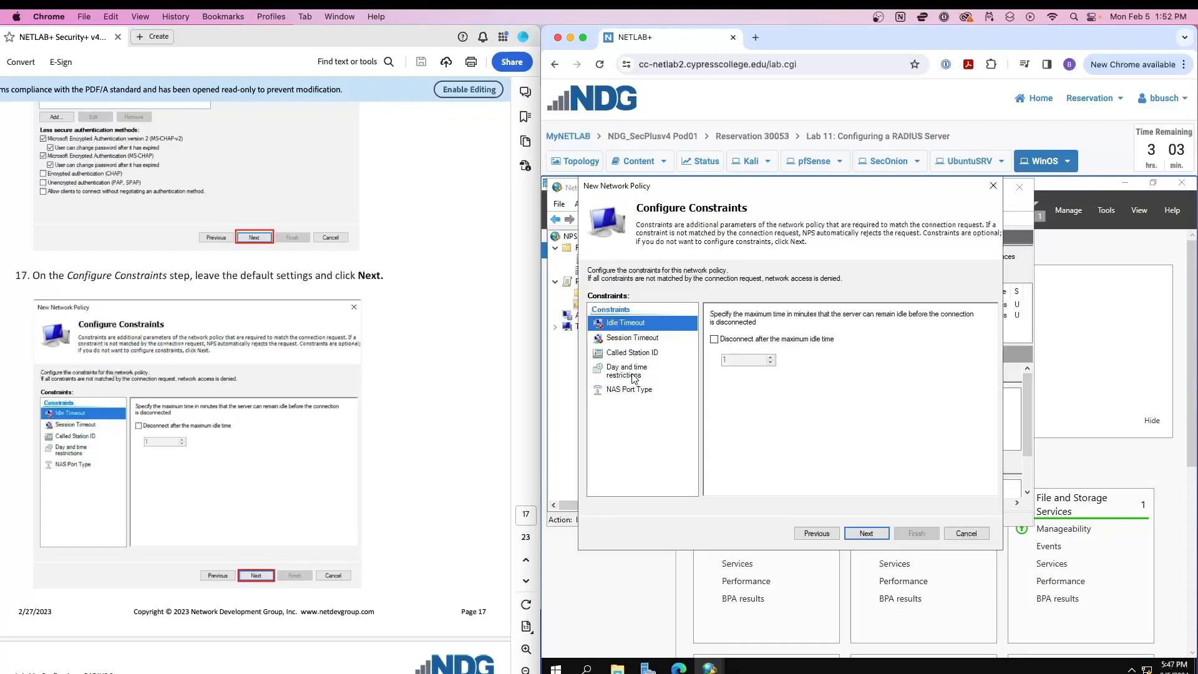
pyautogui.click(634, 376)
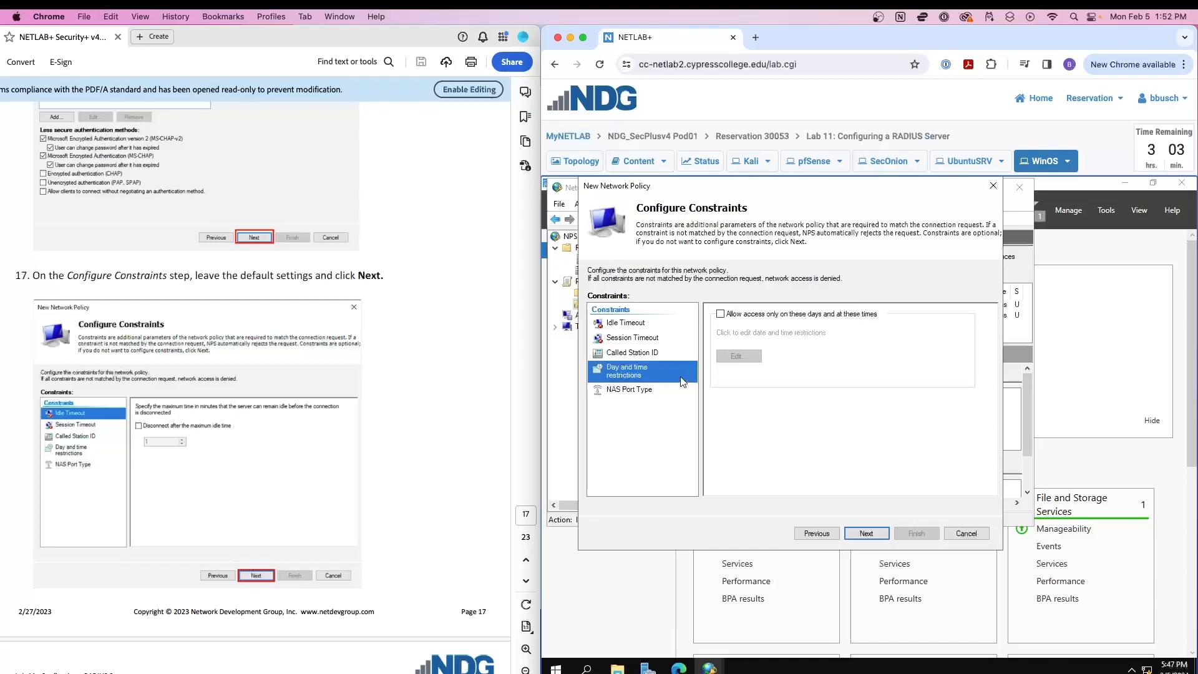
pyautogui.click(632, 323)
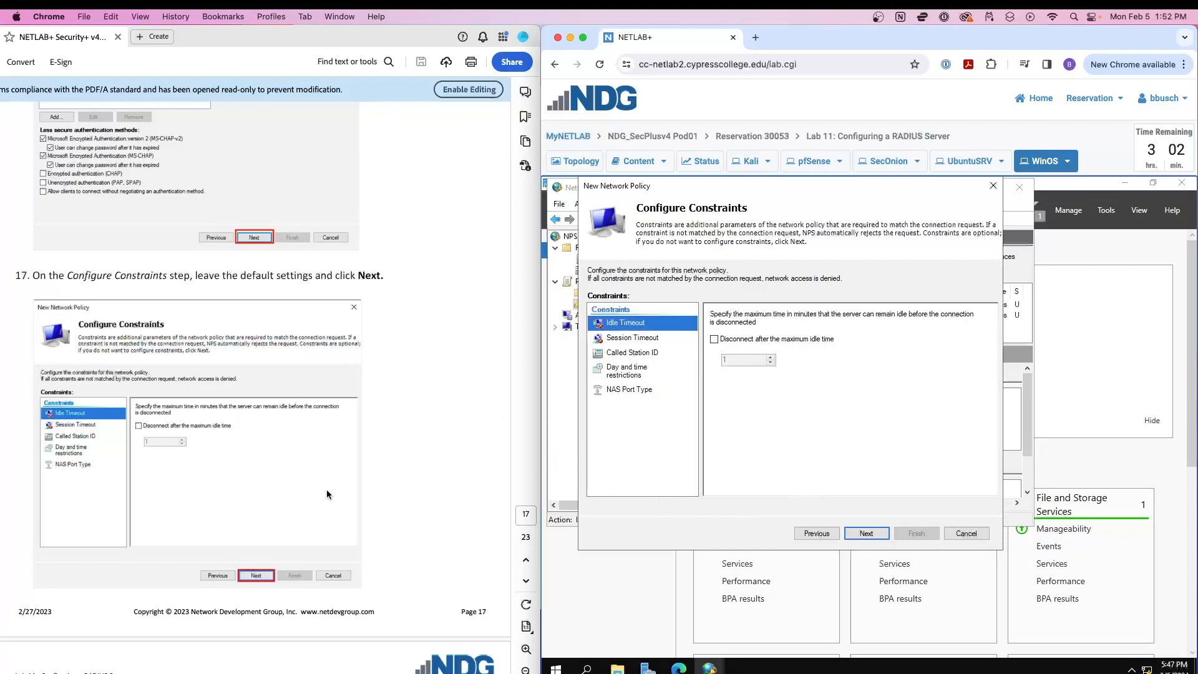
pyautogui.scroll(-1, 327, 489)
pyautogui.click(643, 392)
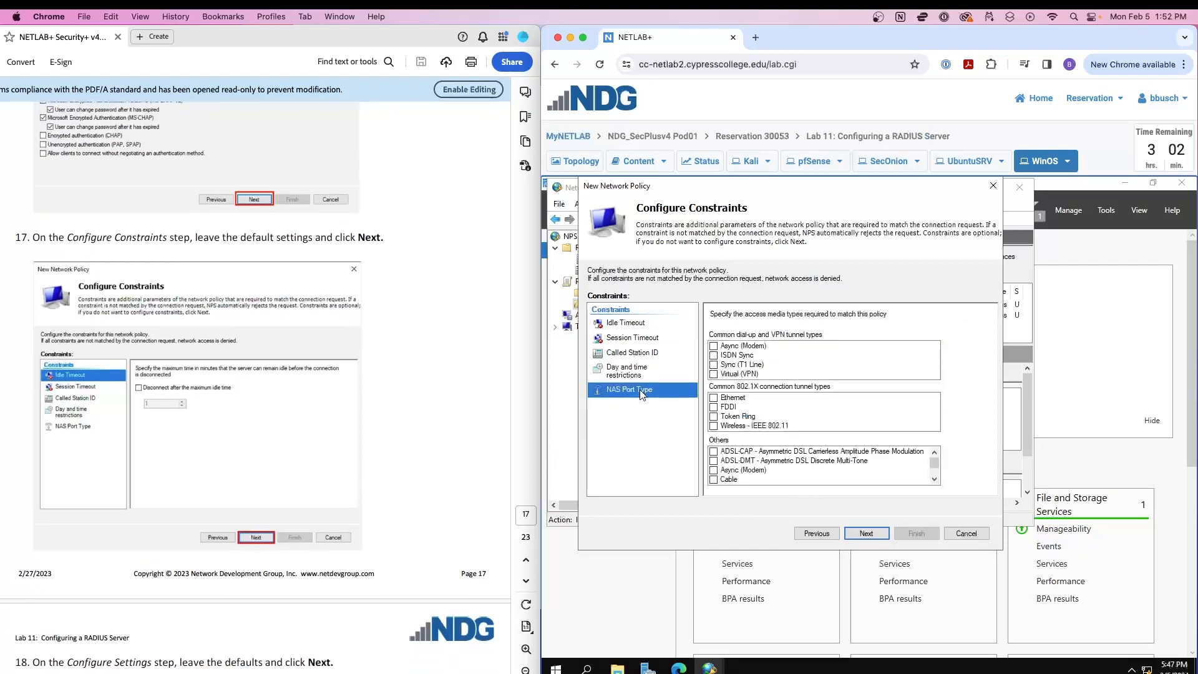
pyautogui.click(635, 324)
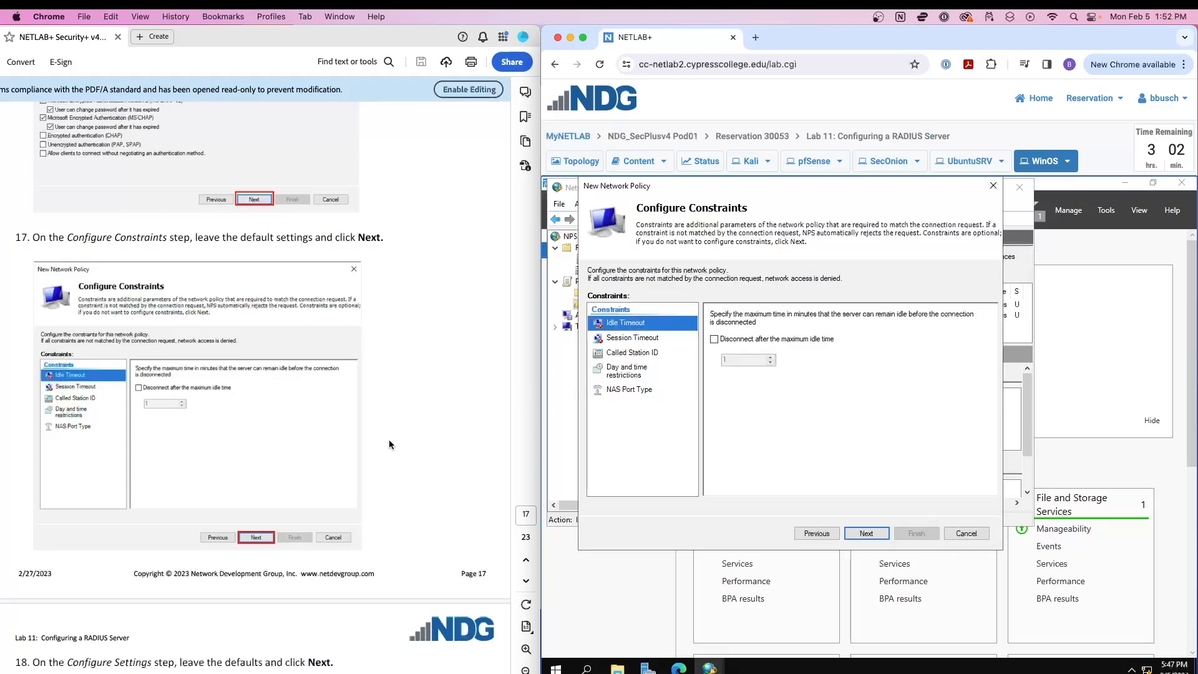
pyautogui.scroll(-10, 388, 439)
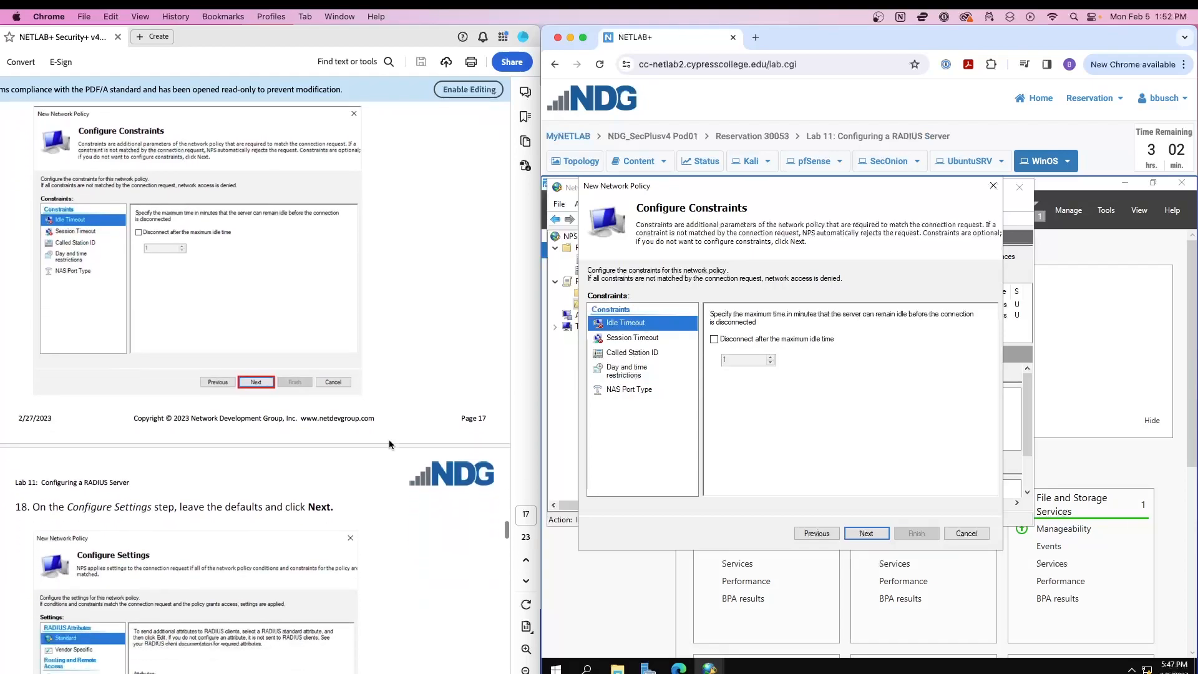
# Skip through Constraints and Settings with defaults and finish the Remote Access RADIUS policy.
pyautogui.click(866, 533)
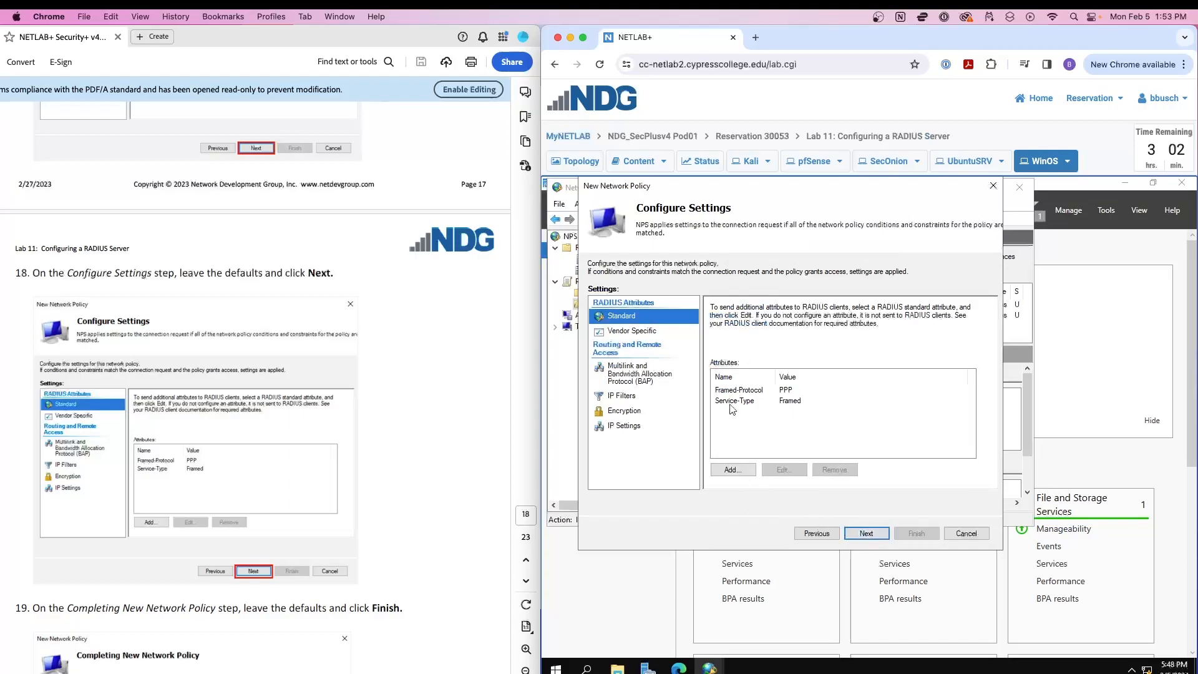
pyautogui.click(866, 533)
pyautogui.scroll(-10, 345, 351)
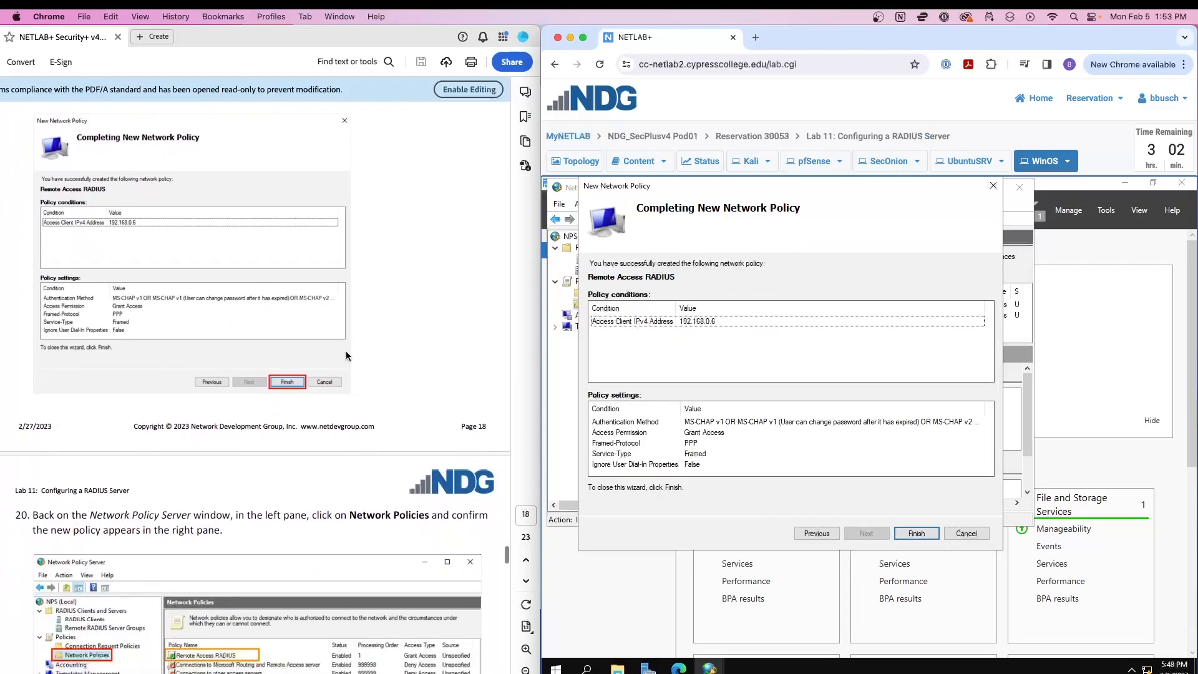
pyautogui.scroll(1, 346, 351)
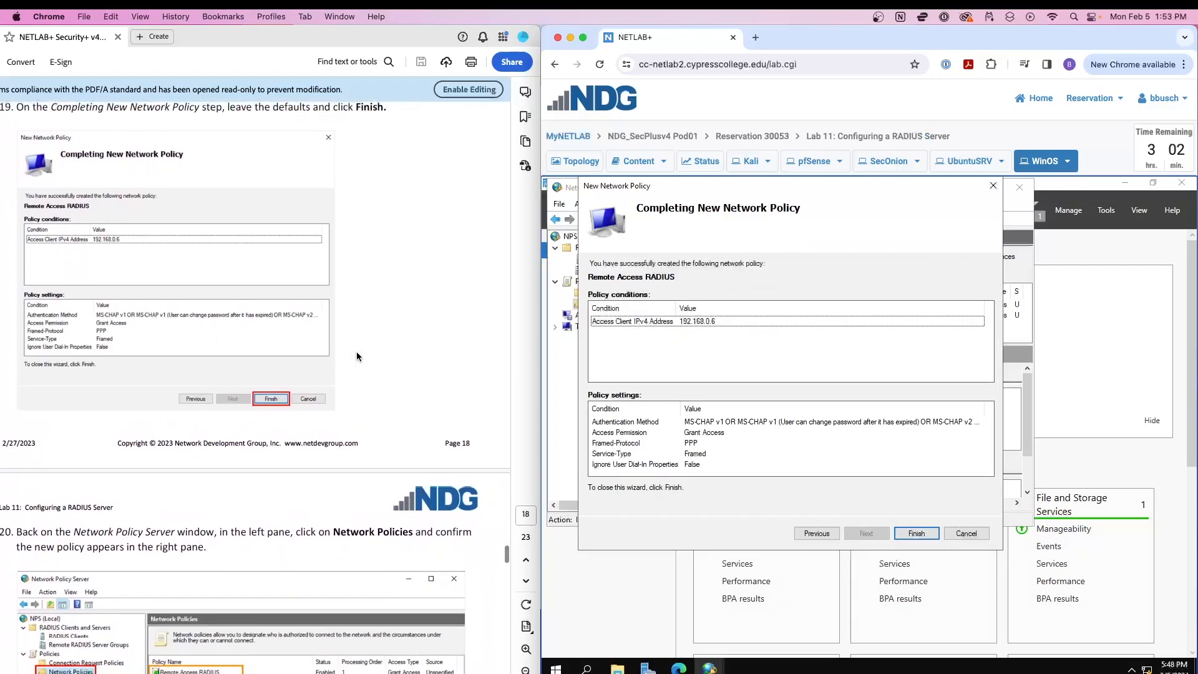
pyautogui.click(915, 535)
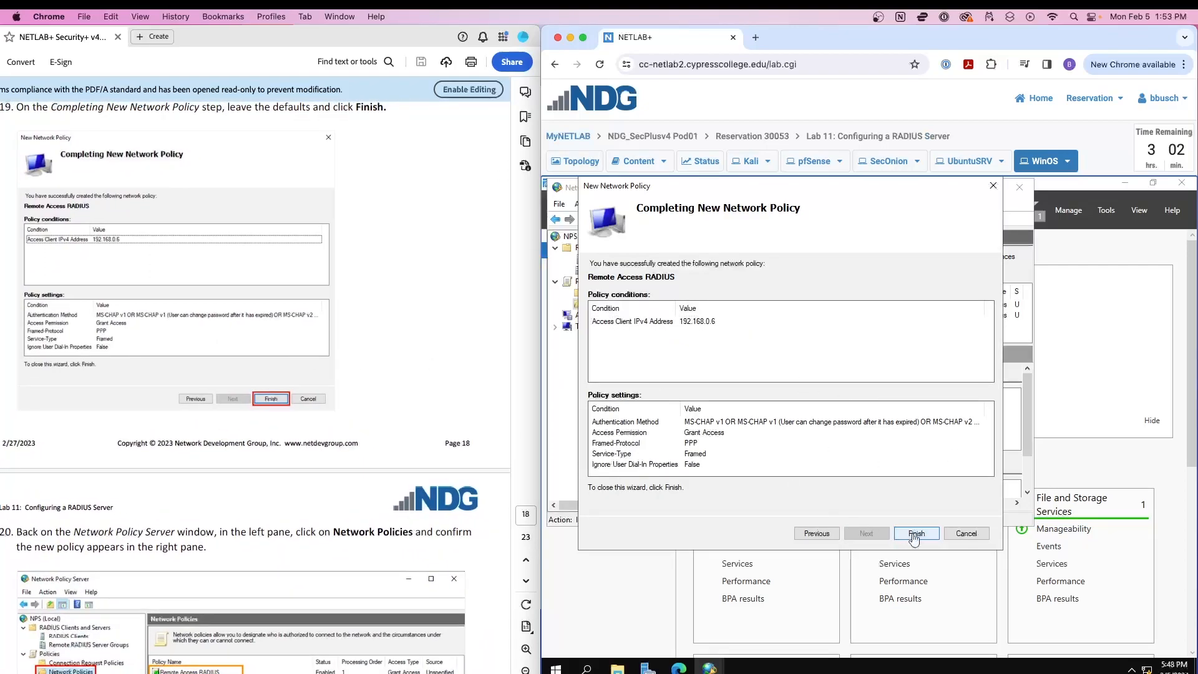
pyautogui.scroll(-5, 268, 391)
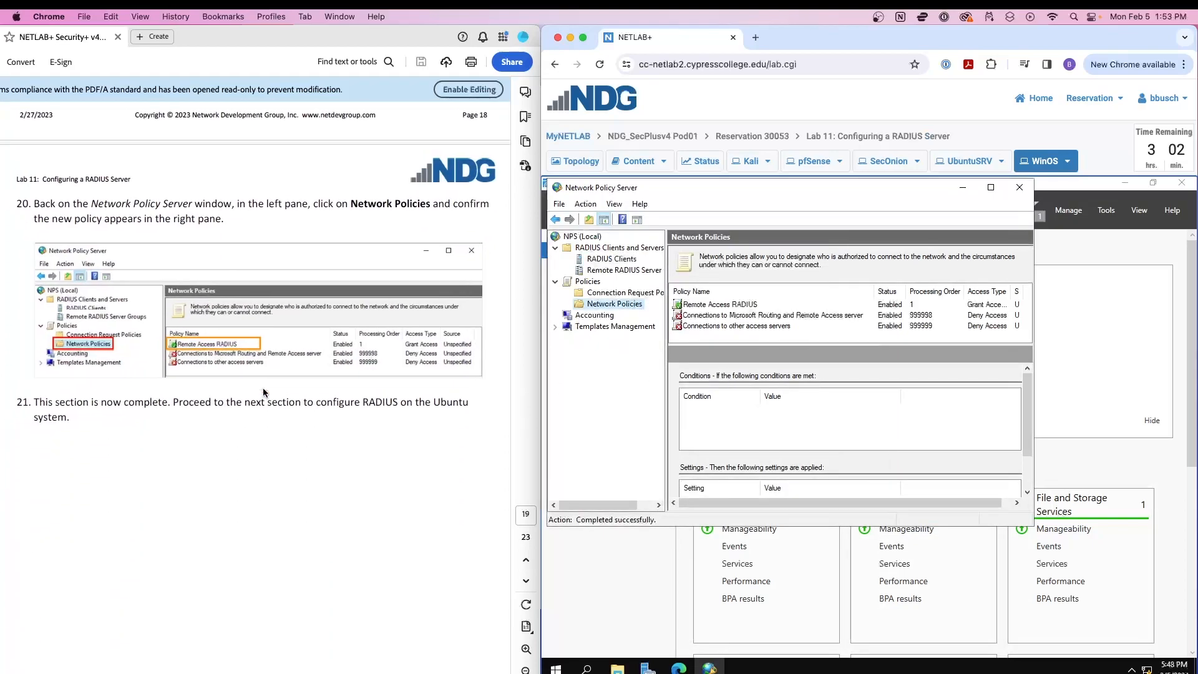
# Select the Remote Access RADIUS policy to check its 192.168.0.6 condition, then scroll the manual to section 2.
pyautogui.click(735, 306)
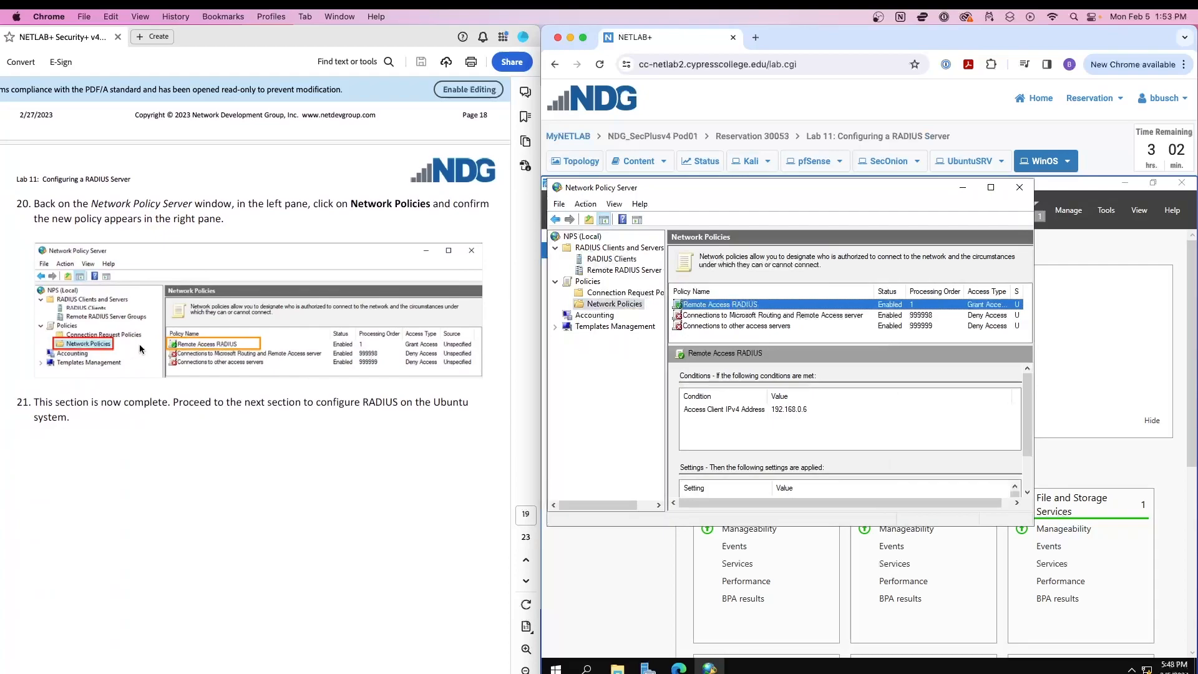
pyautogui.scroll(-10, 148, 345)
pyautogui.scroll(10, 148, 345)
pyautogui.scroll(1, 148, 349)
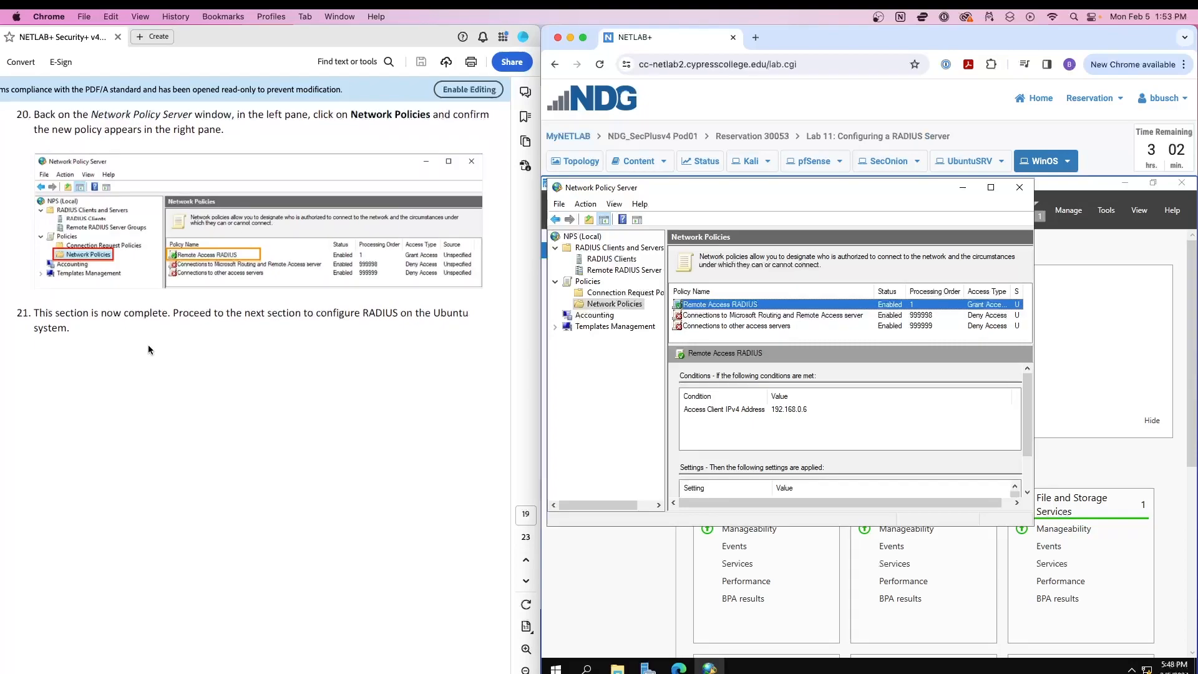
pyautogui.scroll(-10, 148, 346)
pyautogui.scroll(-2, 151, 353)
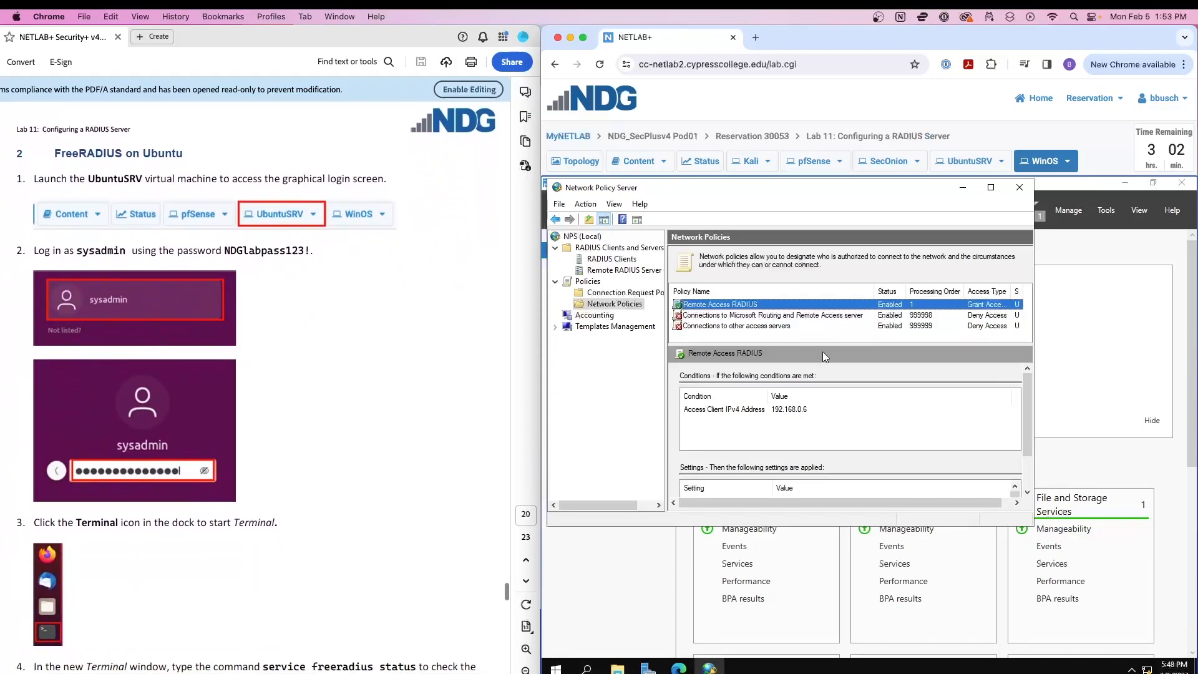
# Switch to UbuntuSRV and log in as the administrator with the lab account password.
pyautogui.click(967, 162)
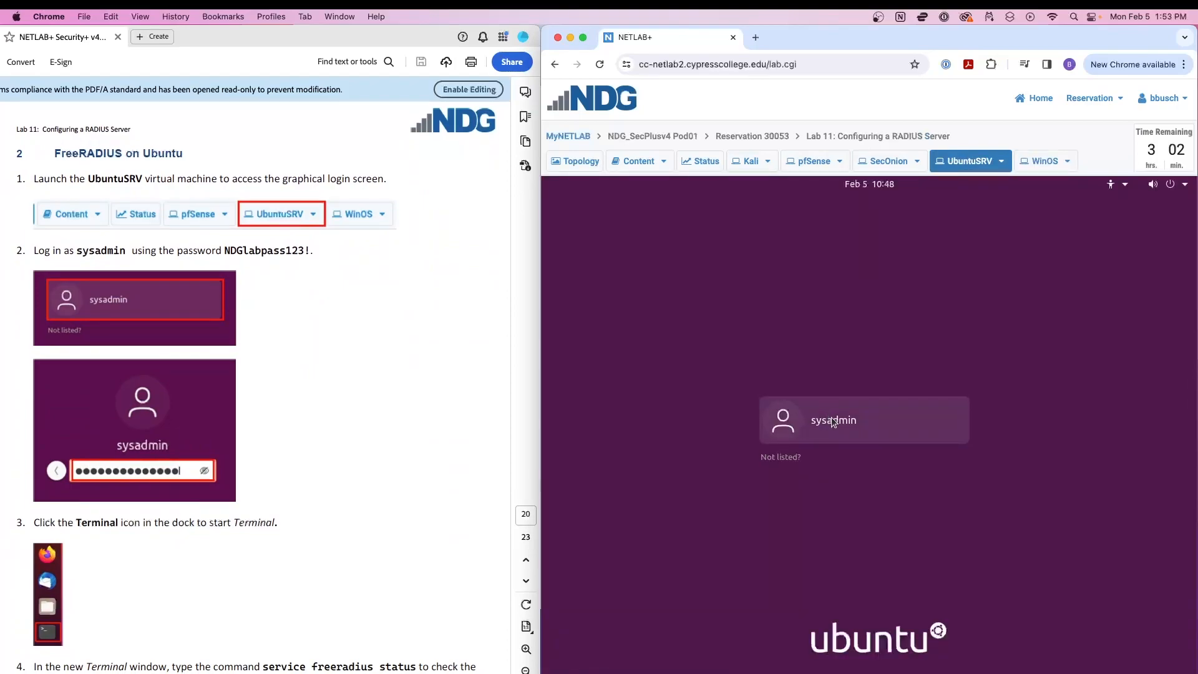
pyautogui.click(833, 421)
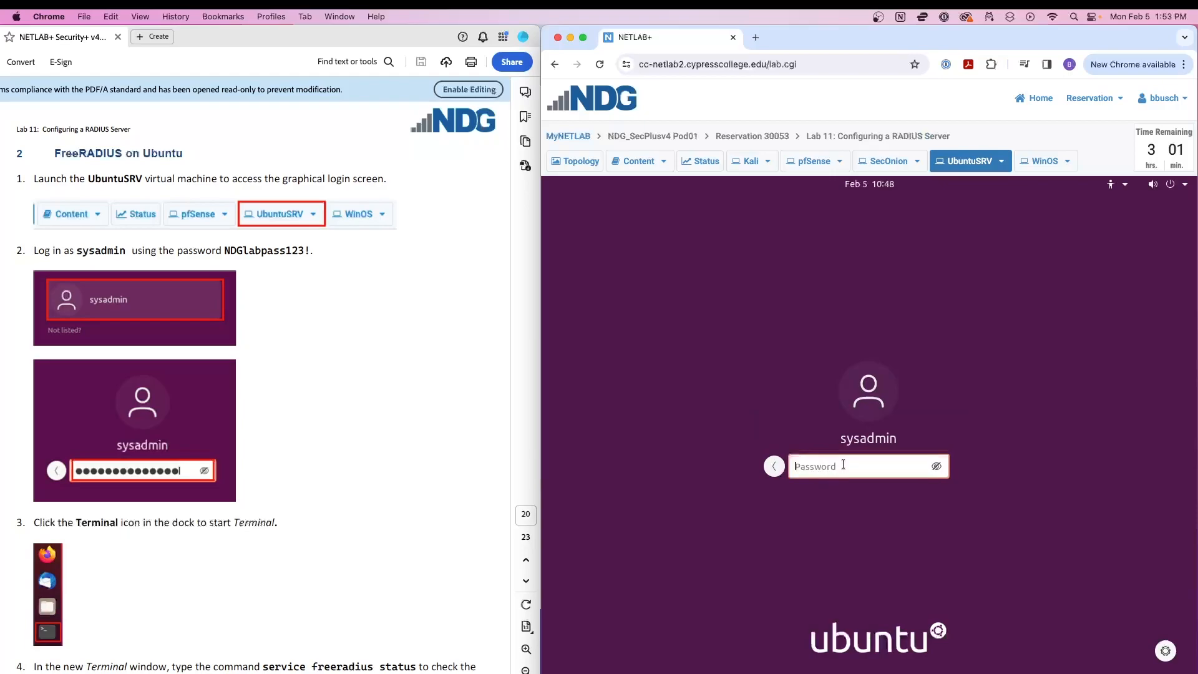
pyautogui.write('NDGlabpass123!')
pyautogui.press('Return')
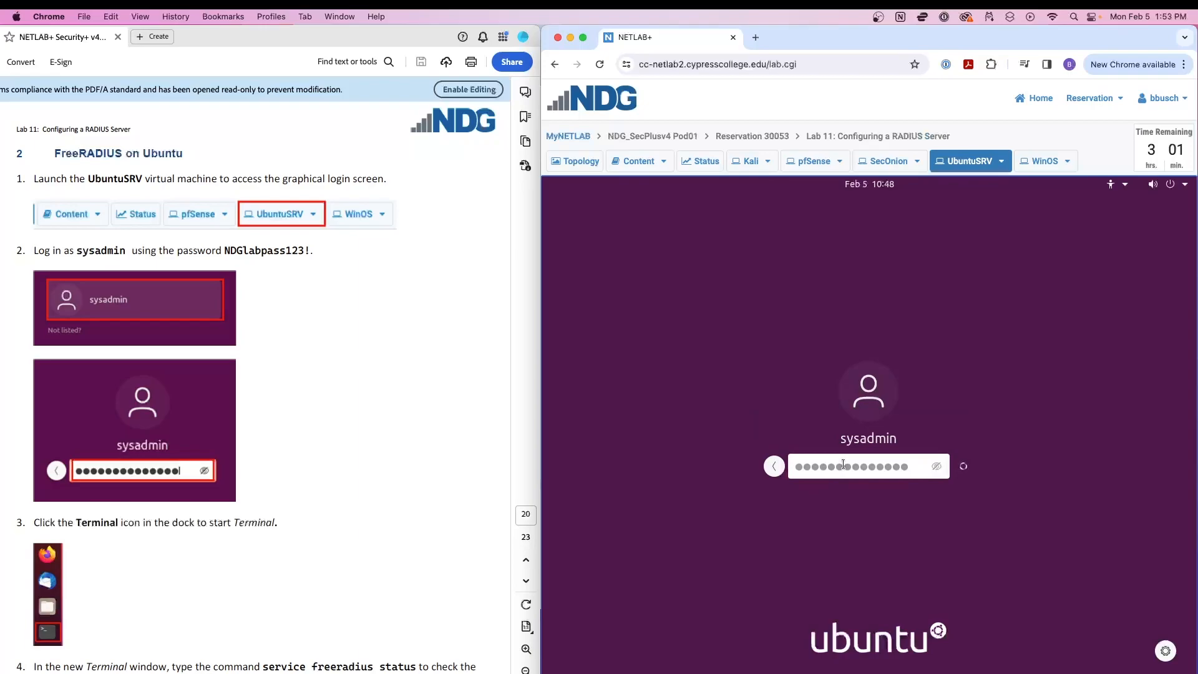
pyautogui.scroll(-5, 294, 331)
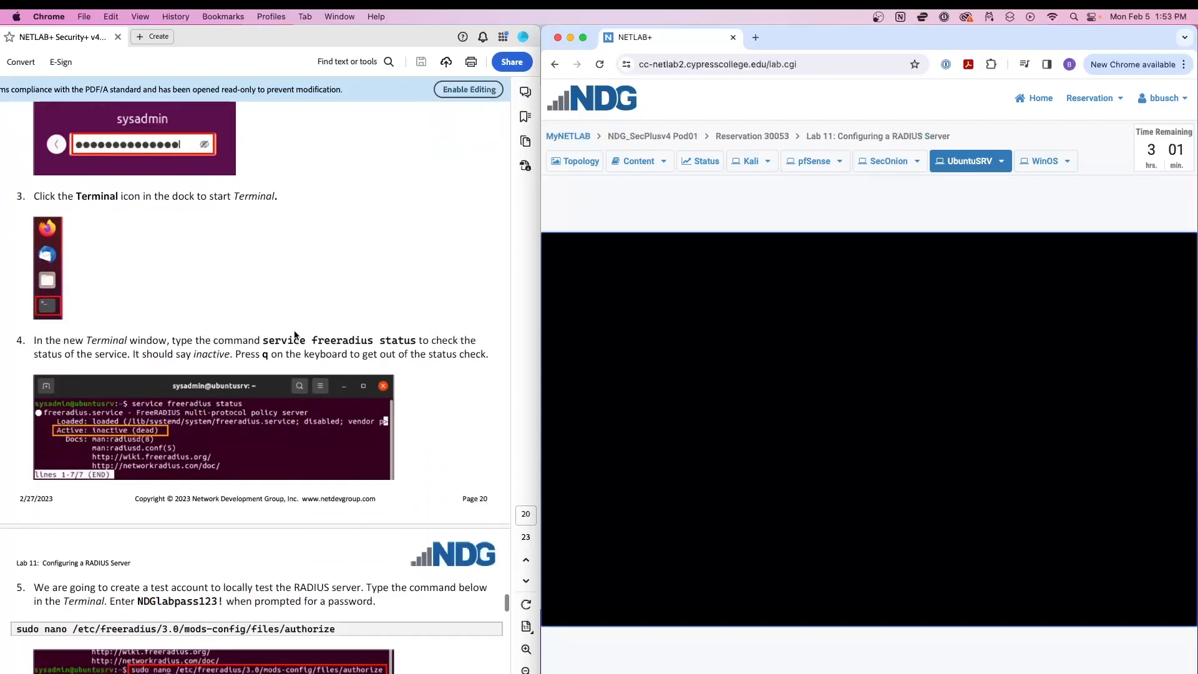
pyautogui.scroll(-1, 296, 335)
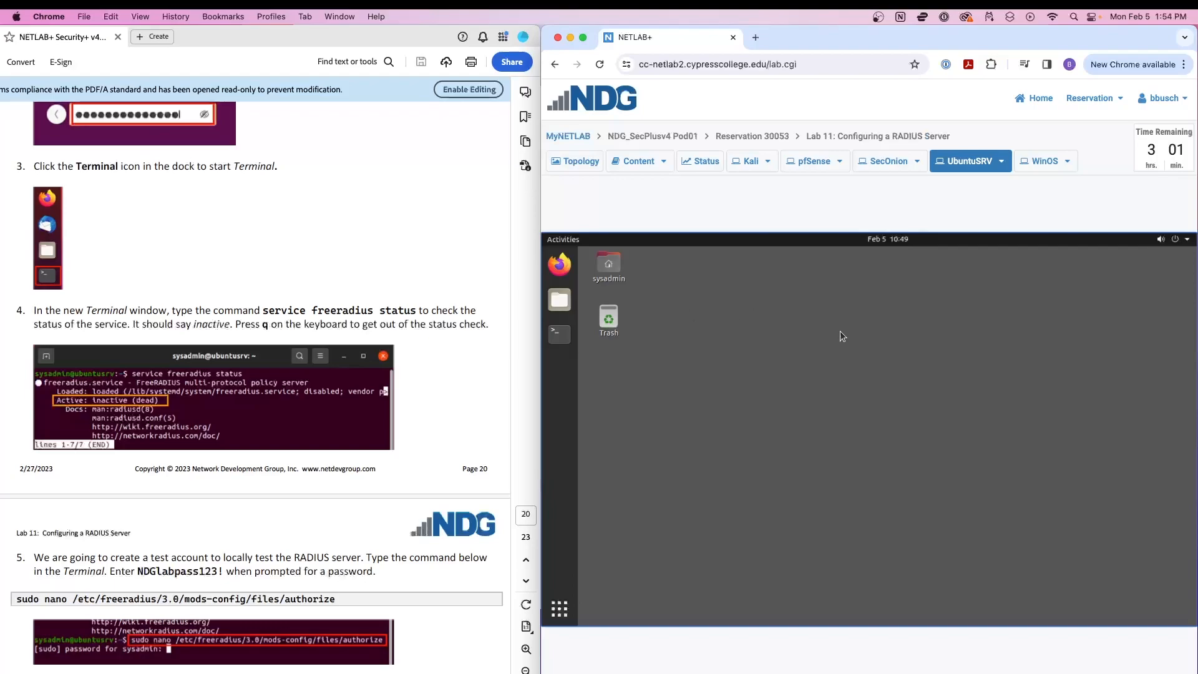
# Open and enlarge a Terminal, then run service freeradius status, showing inactive (dead).
pyautogui.click(560, 336)
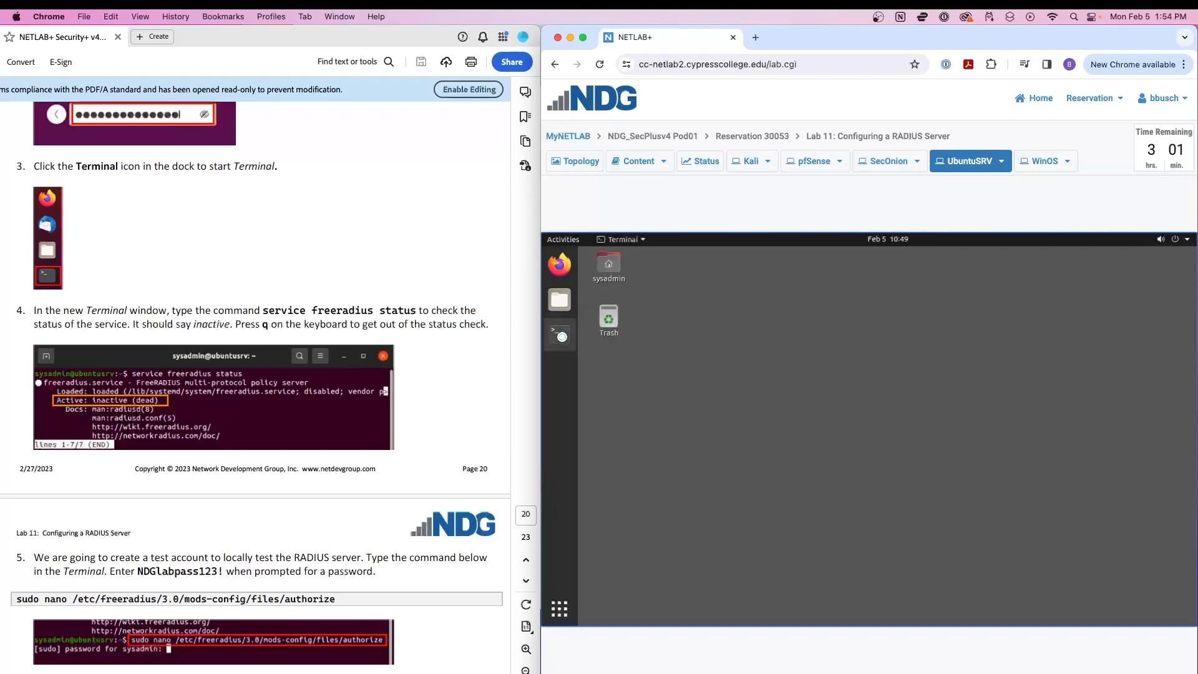
pyautogui.moveTo(791, 291); pyautogui.dragTo(744, 274)
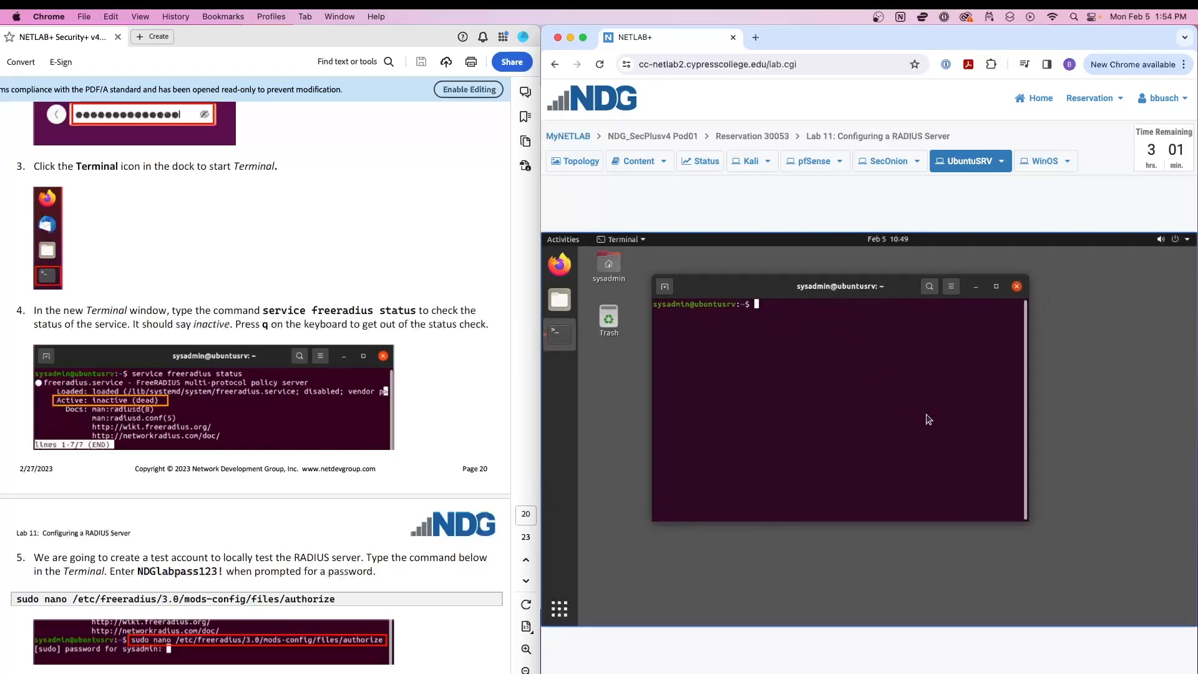
pyautogui.moveTo(1024, 519); pyautogui.dragTo(1103, 587)
pyautogui.write('service freeradius ')
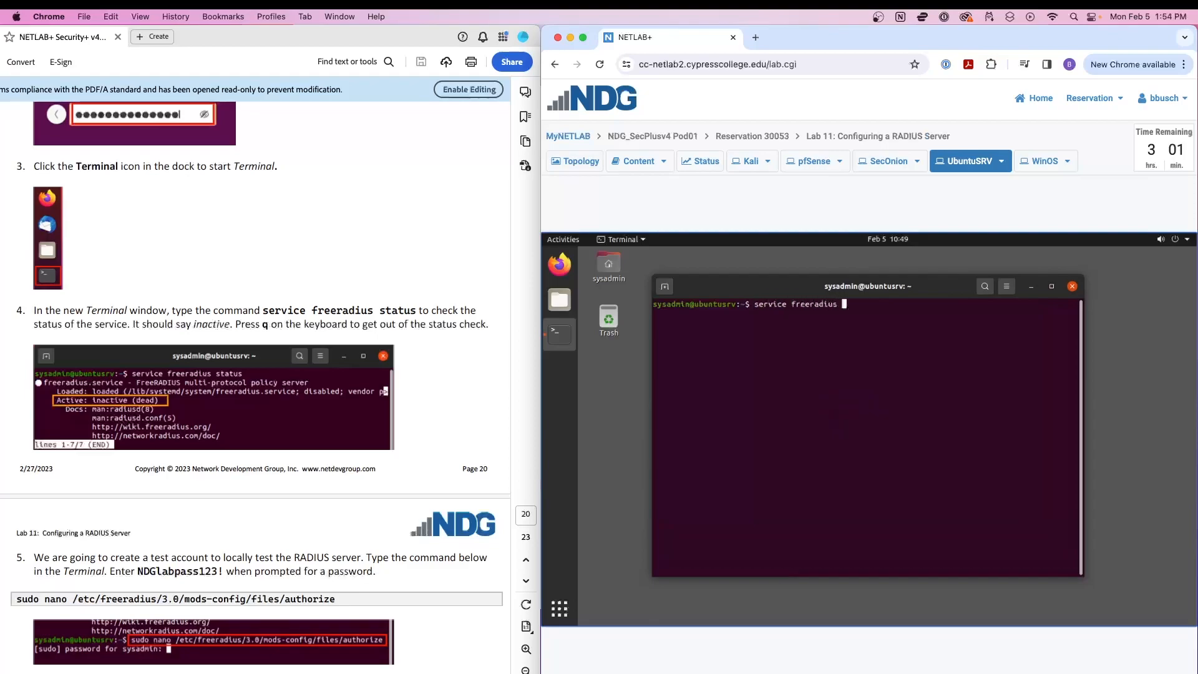
pyautogui.write('status')
pyautogui.press('Return')
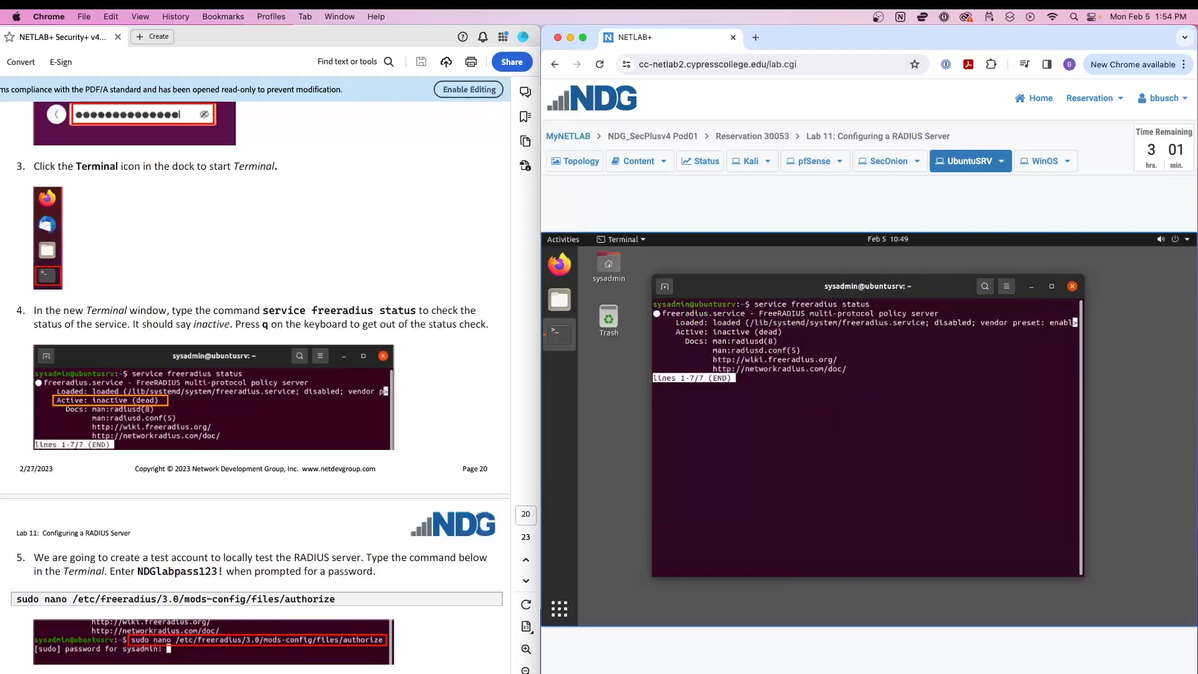
pyautogui.moveTo(781, 331); pyautogui.dragTo(684, 333)
pyautogui.click(777, 398)
# Quit the status output and clear the terminal screen.
pyautogui.press('q')
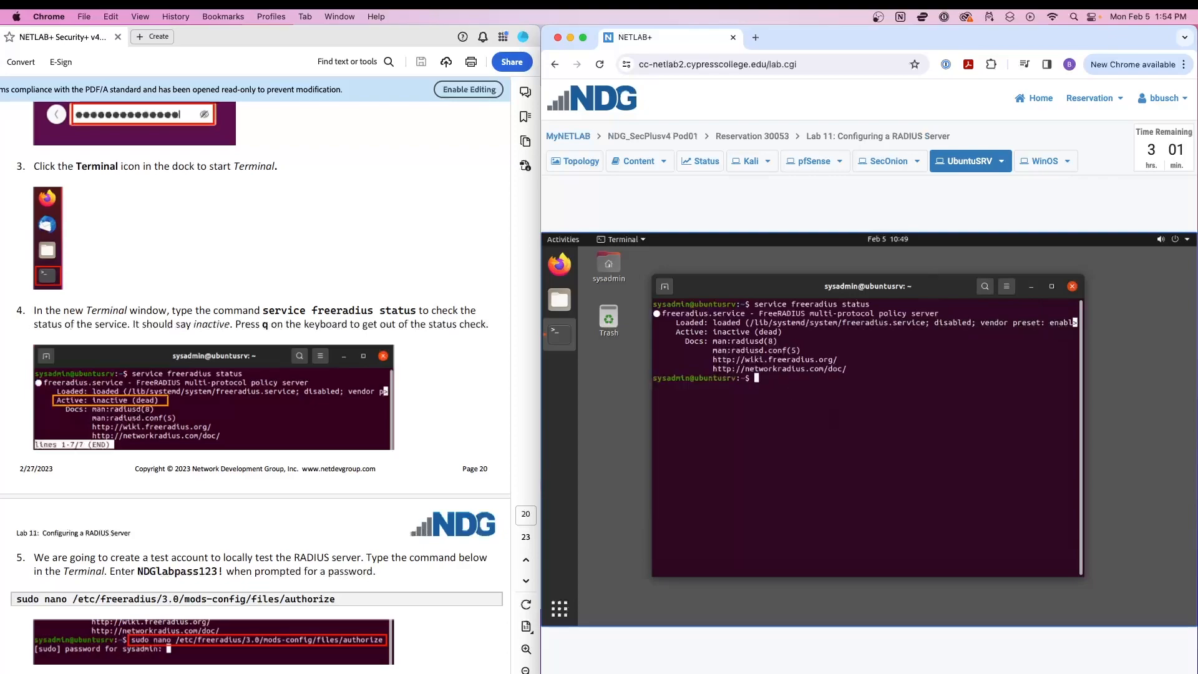
pyautogui.scroll(-5, 419, 383)
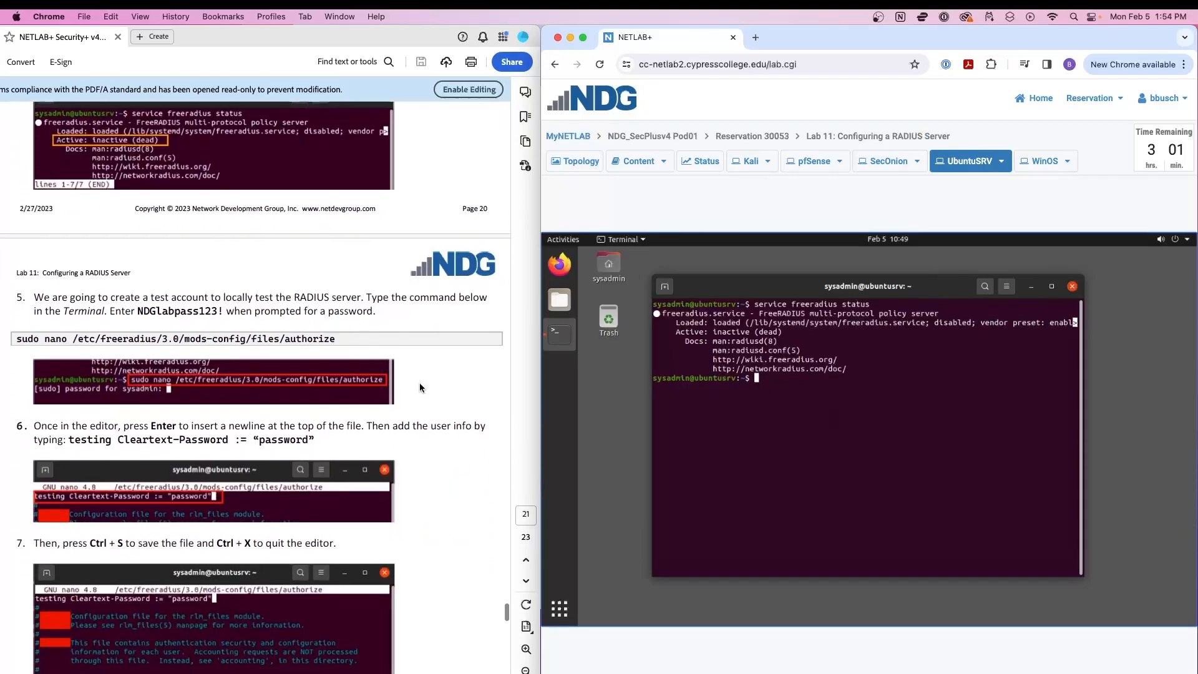
pyautogui.scroll(-1, 420, 388)
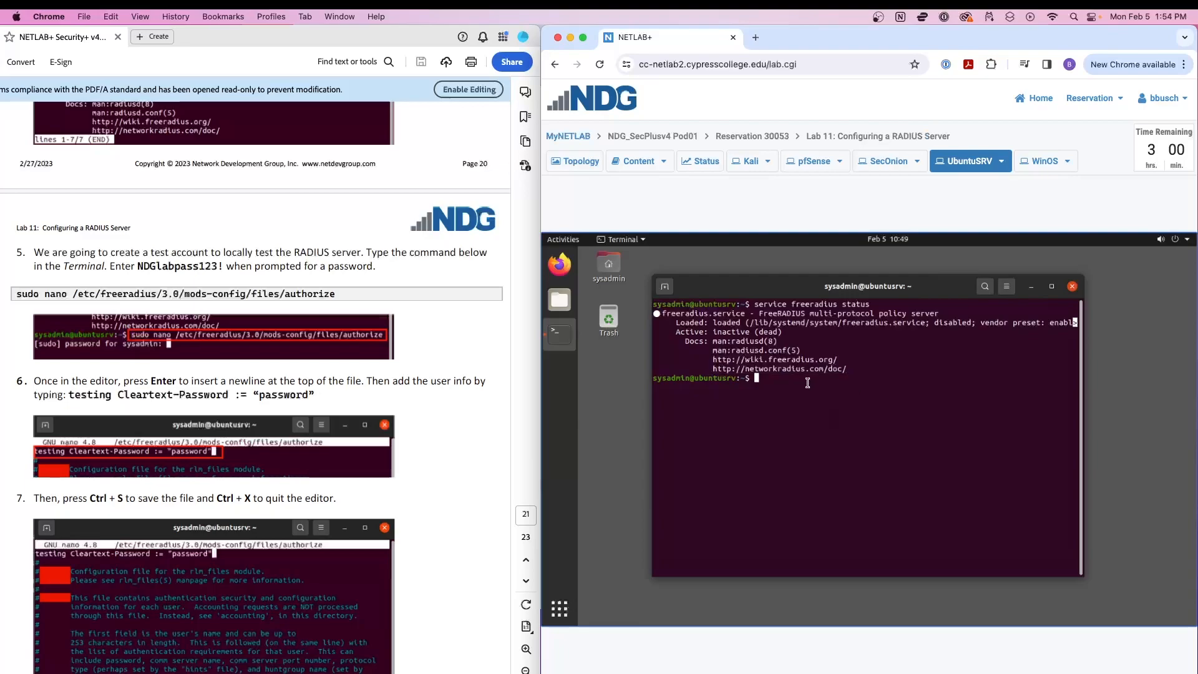
pyautogui.write('clear')
pyautogui.press('Return')
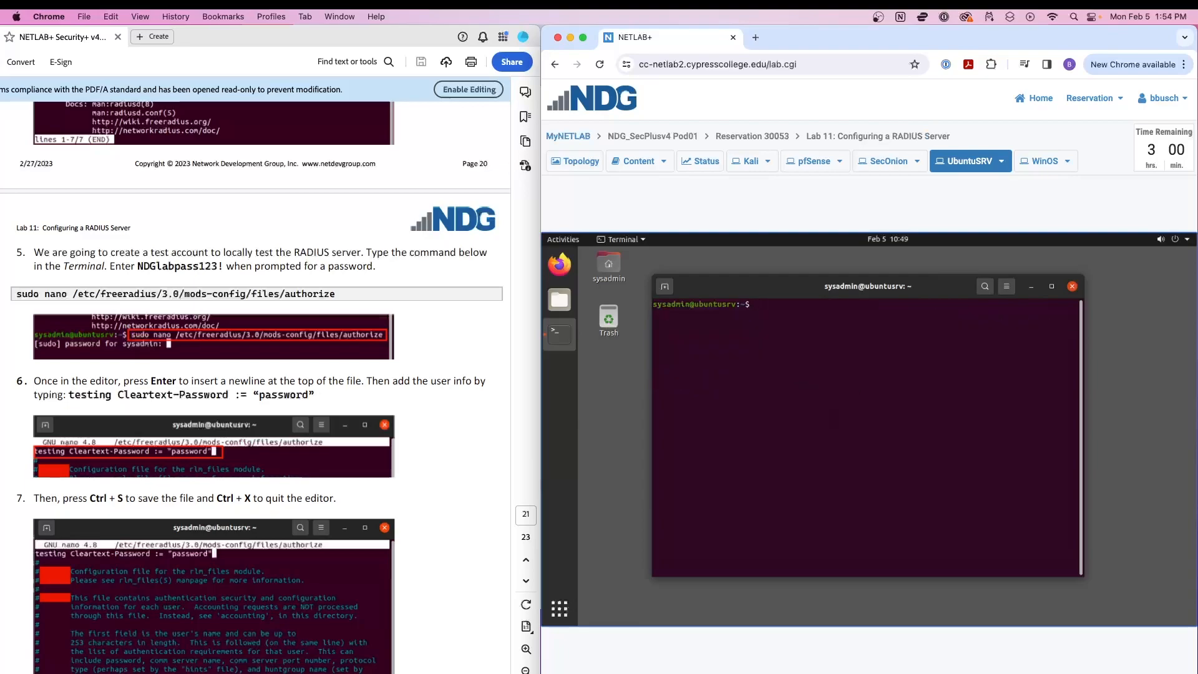
# Open /etc/freeradius/3.0/mods-config/files/authorize in nano with sudo, entering the sudo password.
pyautogui.write('sudo')
pyautogui.write('nano')
pyautogui.write('/etc/freed')
pyautogui.press('BackSpace')
pyautogui.write('radius/3.0/mods-conf')
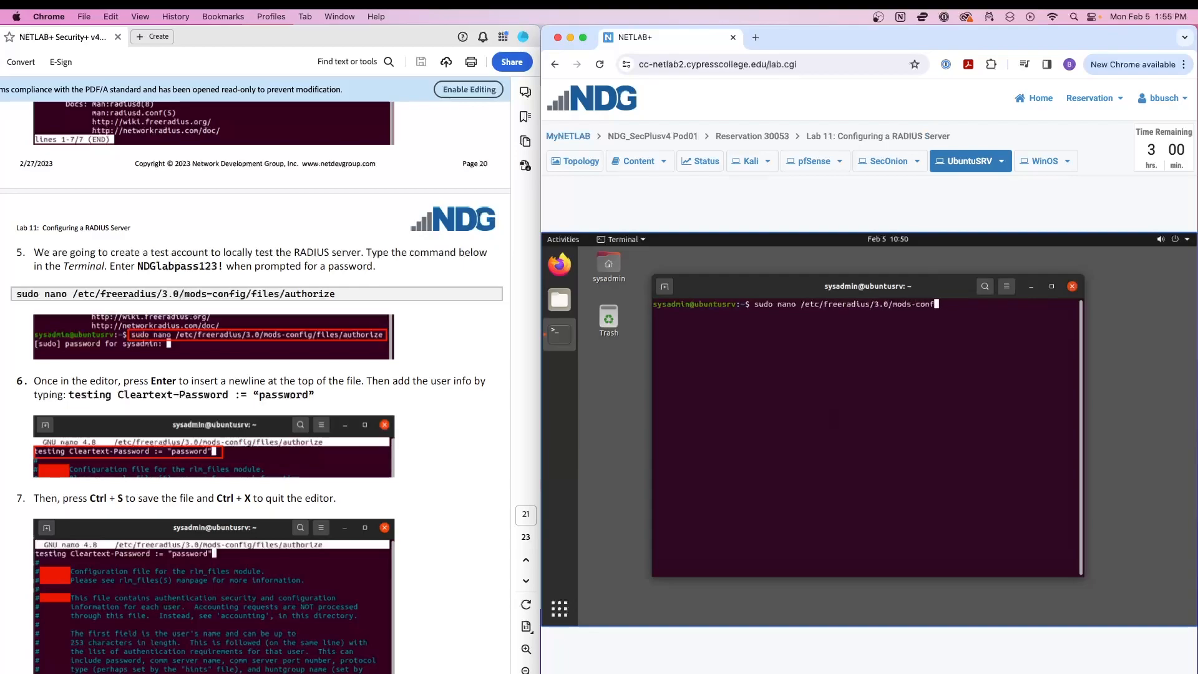
pyautogui.write('ig/files/authorize')
pyautogui.press('Return')
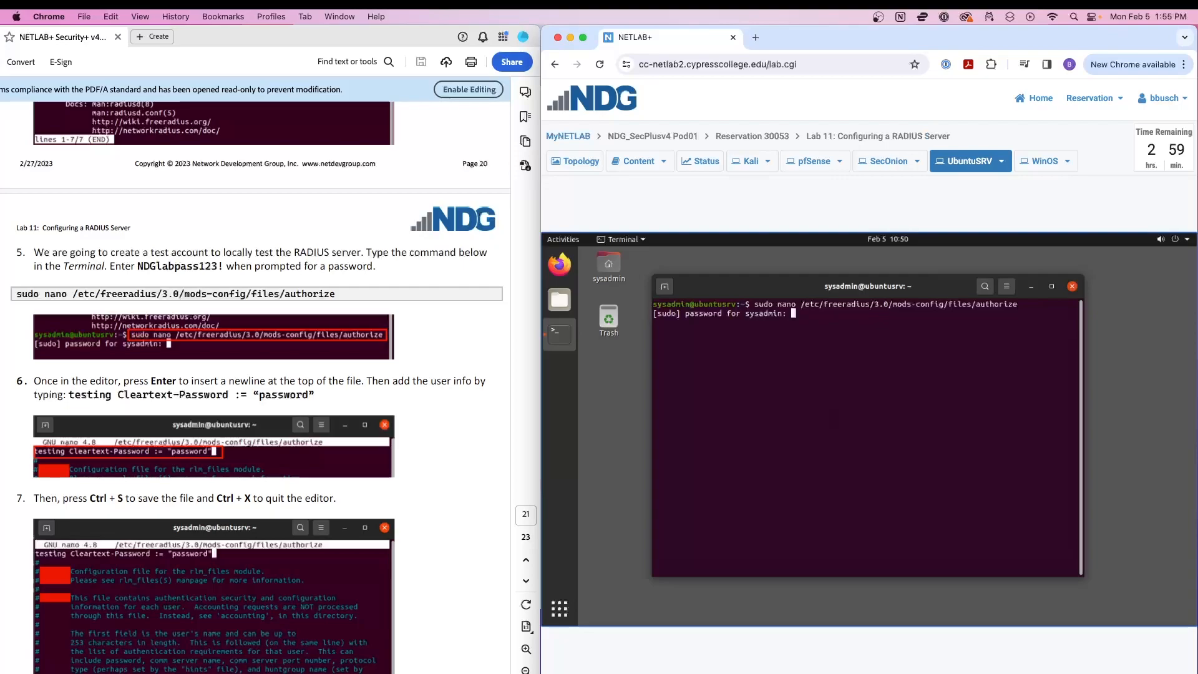
pyautogui.press('Return')
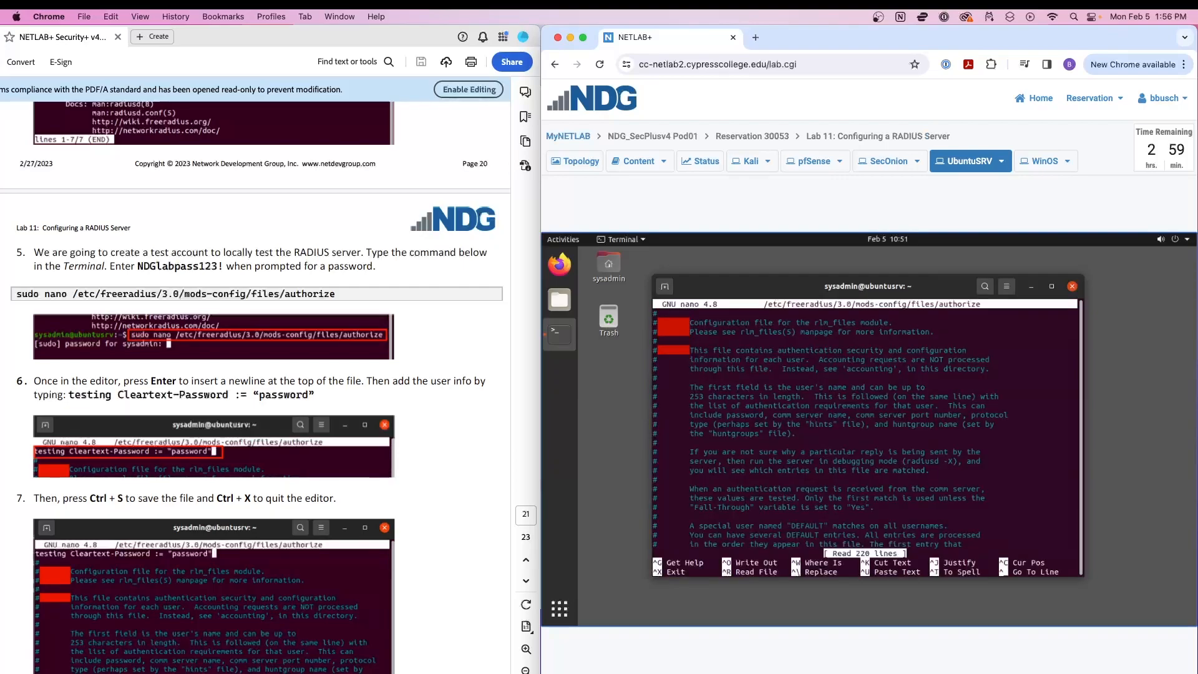
# Insert blank lines at the top of the authorize file, deleting a stray 'e'.
pyautogui.press('Return')
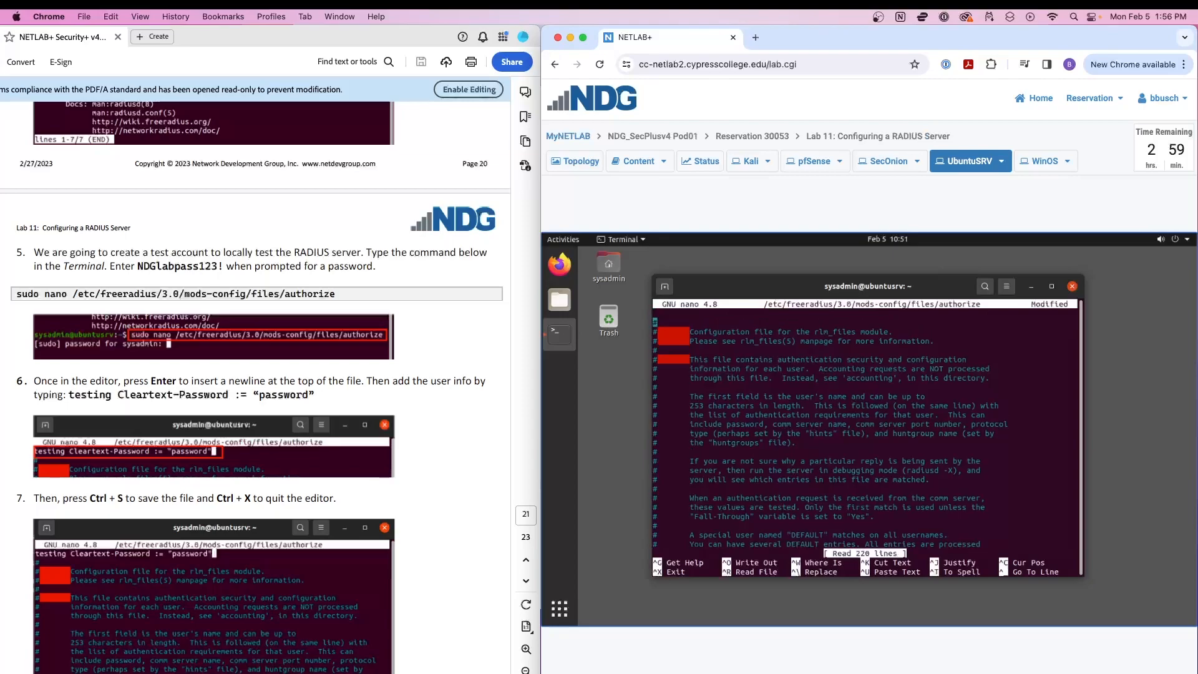
pyautogui.write('e')
pyautogui.press('Up')
pyautogui.press('Down')
pyautogui.press('Delete')
pyautogui.press('Up')
pyautogui.press('Return')
pyautogui.press('Up')
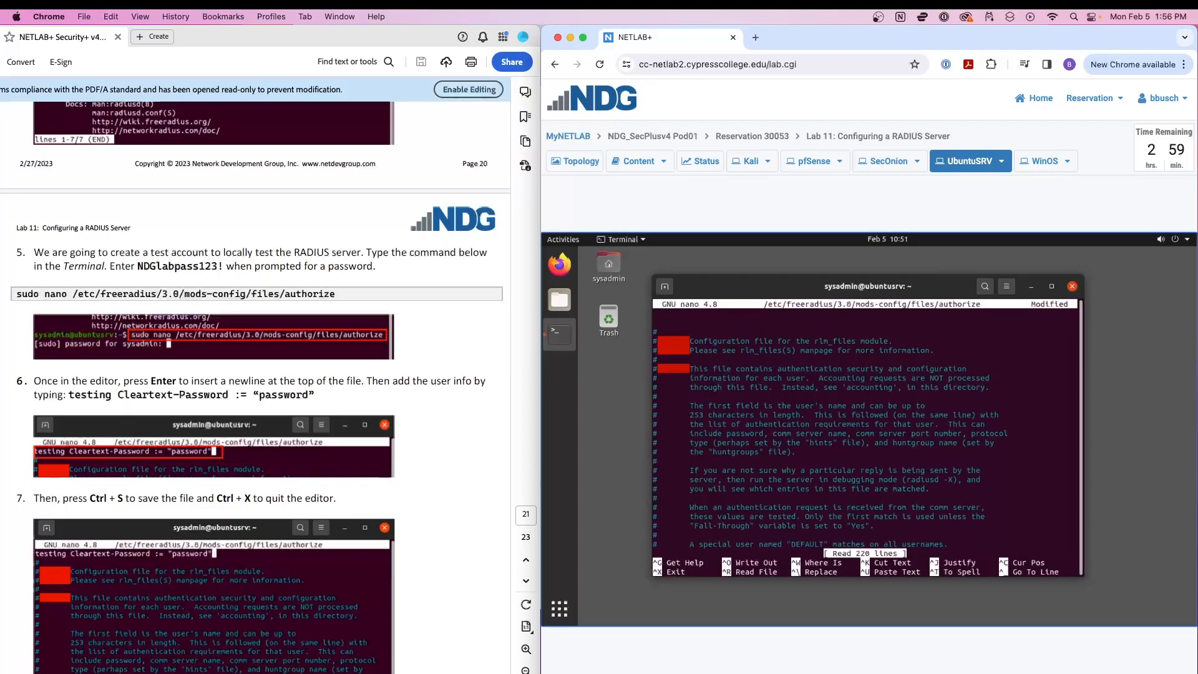
# Add user testing with a Cleartext-Password entry, then save and exit nano.
pyautogui.write('testing')
pyautogui.write('Cleartext-Password')
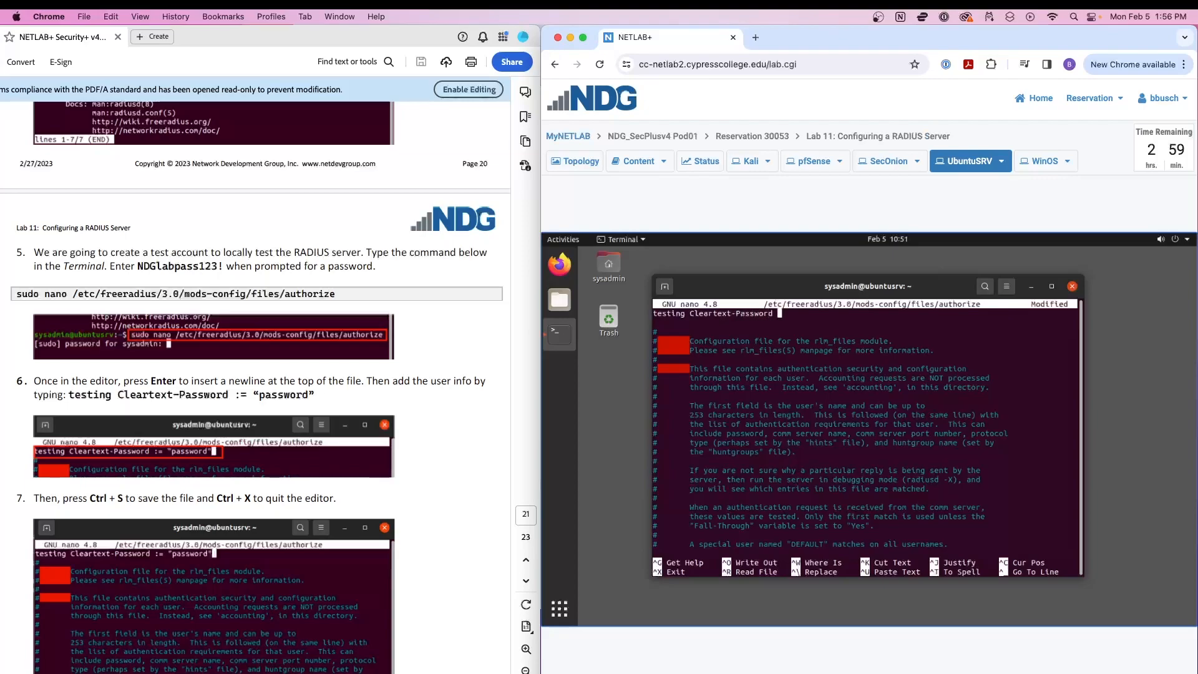
pyautogui.write(' := "password"')
pyautogui.hotkey('ctrl', 's')
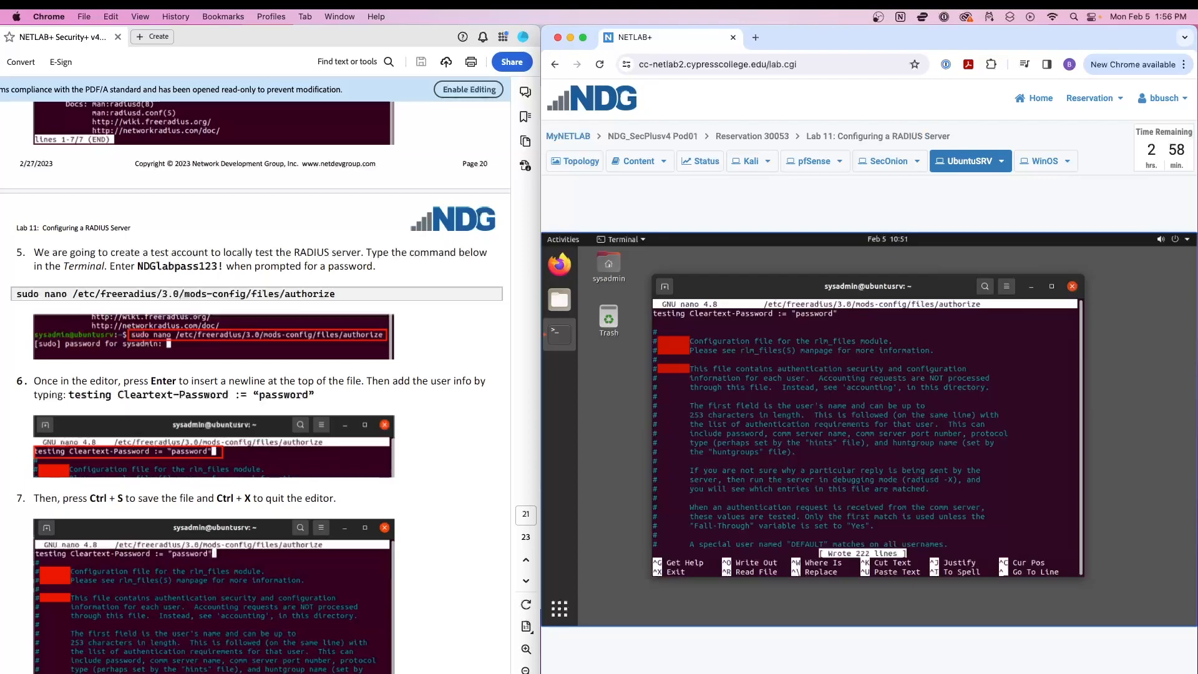
pyautogui.hotkey('ctrl', 'x')
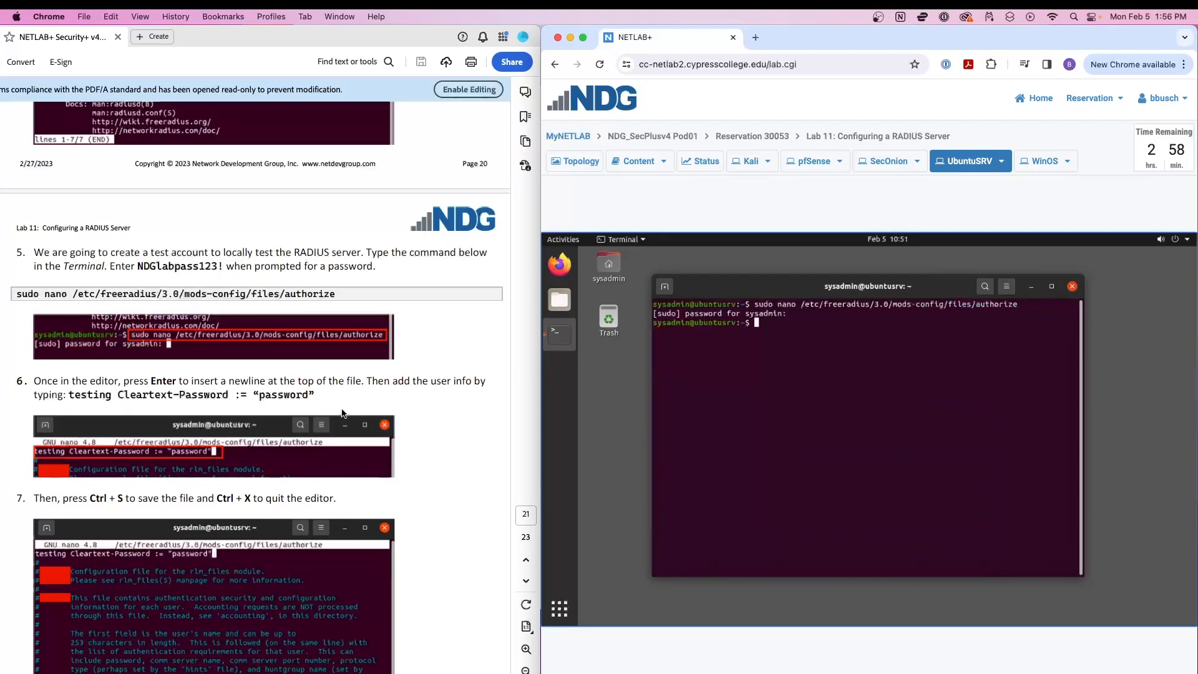
# Move the first terminal window toward the upper left and shrink it.
pyautogui.scroll(-6, 269, 409)
pyautogui.scroll(-2, 270, 413)
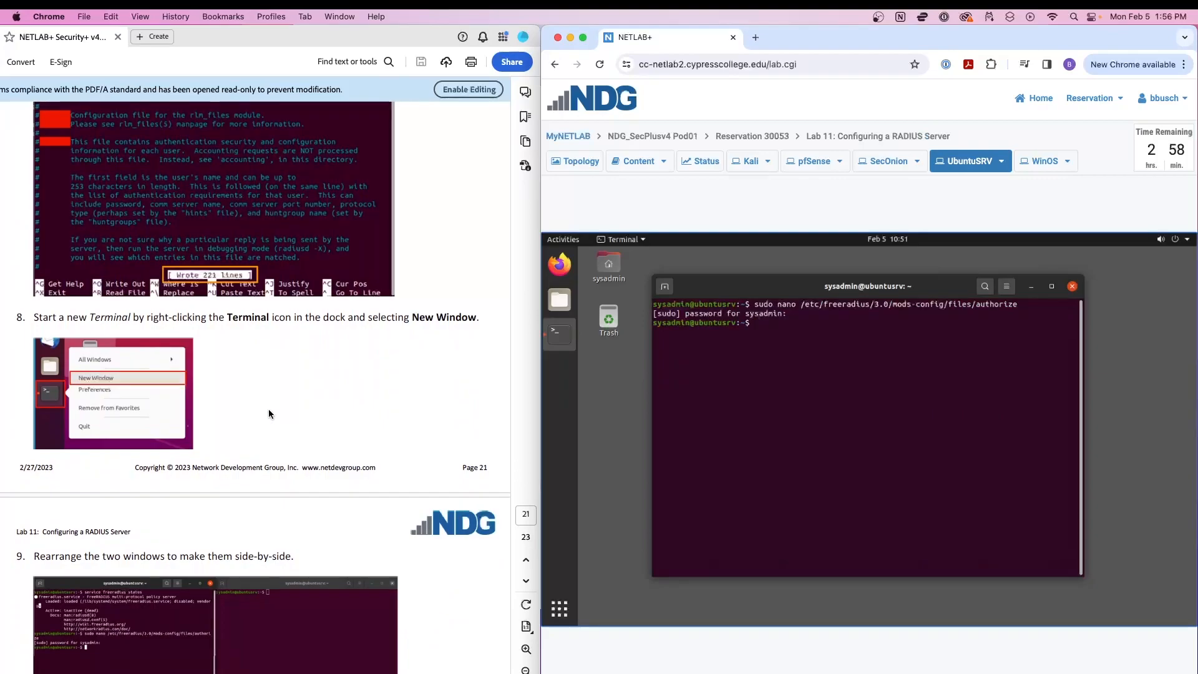
pyautogui.scroll(-1, 268, 409)
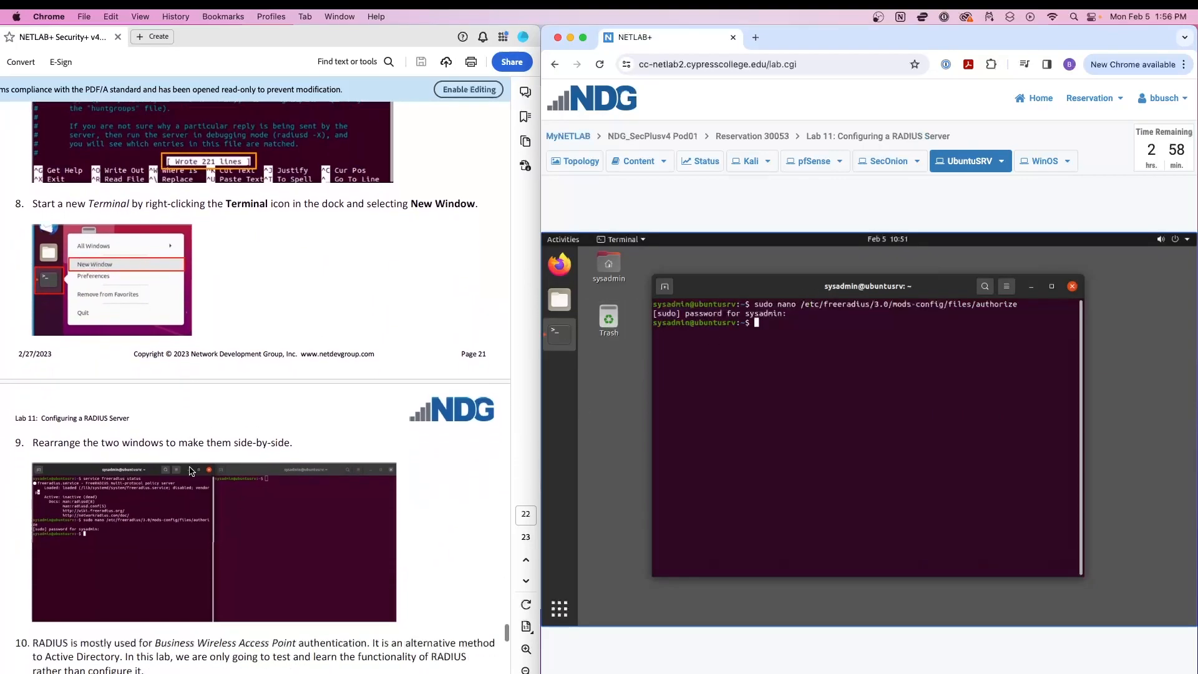
pyautogui.moveTo(777, 286); pyautogui.dragTo(687, 264)
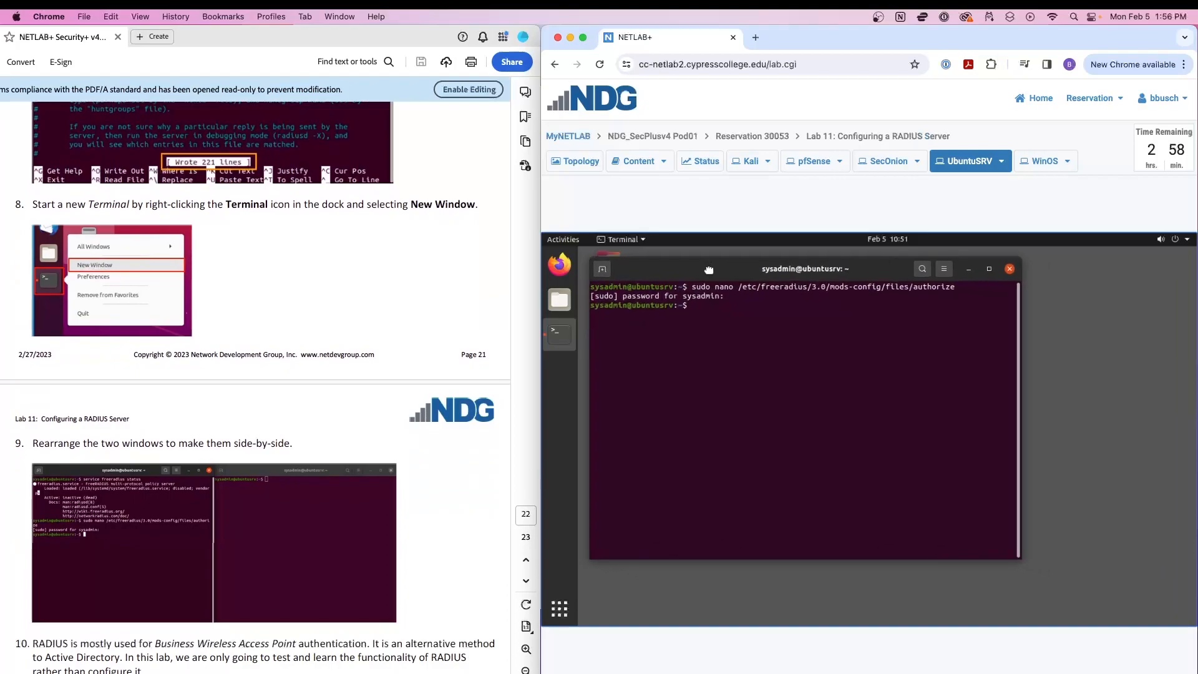
pyautogui.moveTo(1015, 559); pyautogui.dragTo(877, 548)
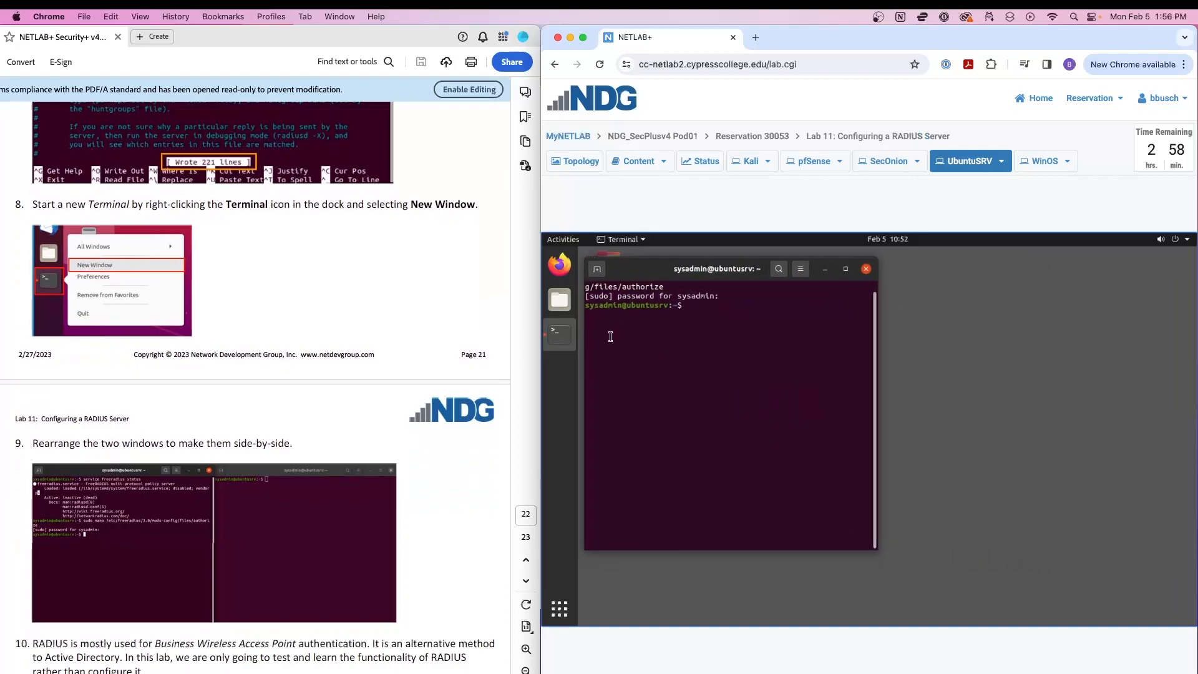
# Open a second terminal window from the dock and tile both terminals side by side.
pyautogui.rightClick(561, 340)
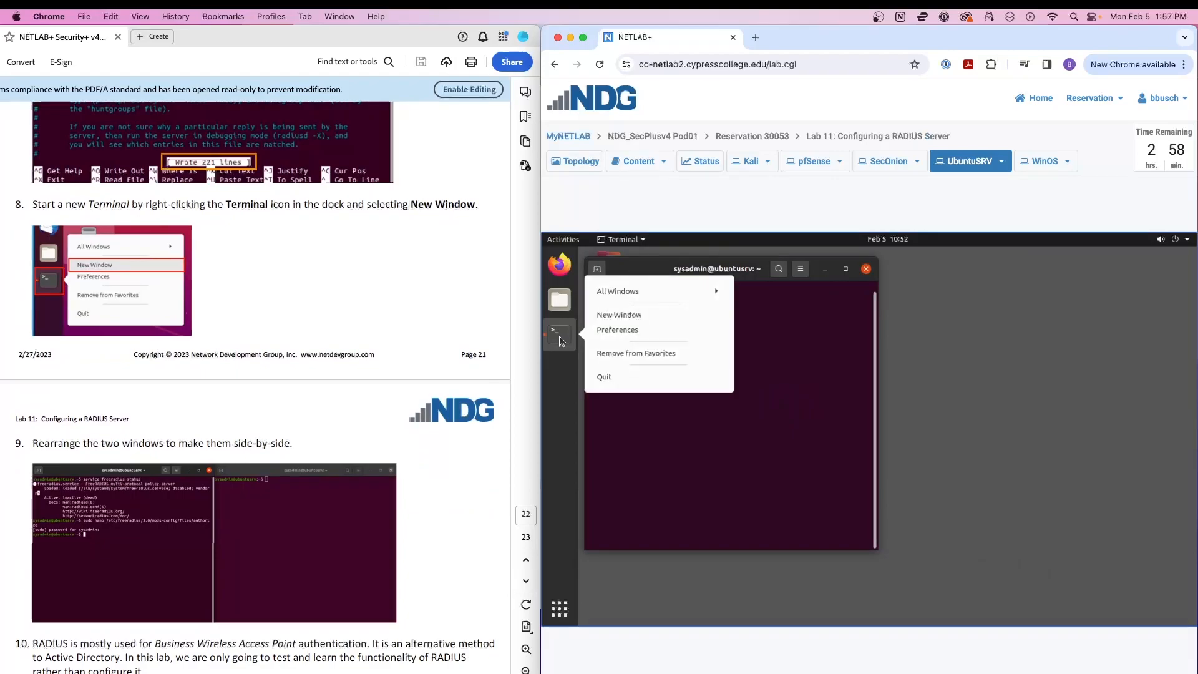
pyautogui.click(617, 315)
pyautogui.moveTo(774, 261); pyautogui.dragTo(1005, 277)
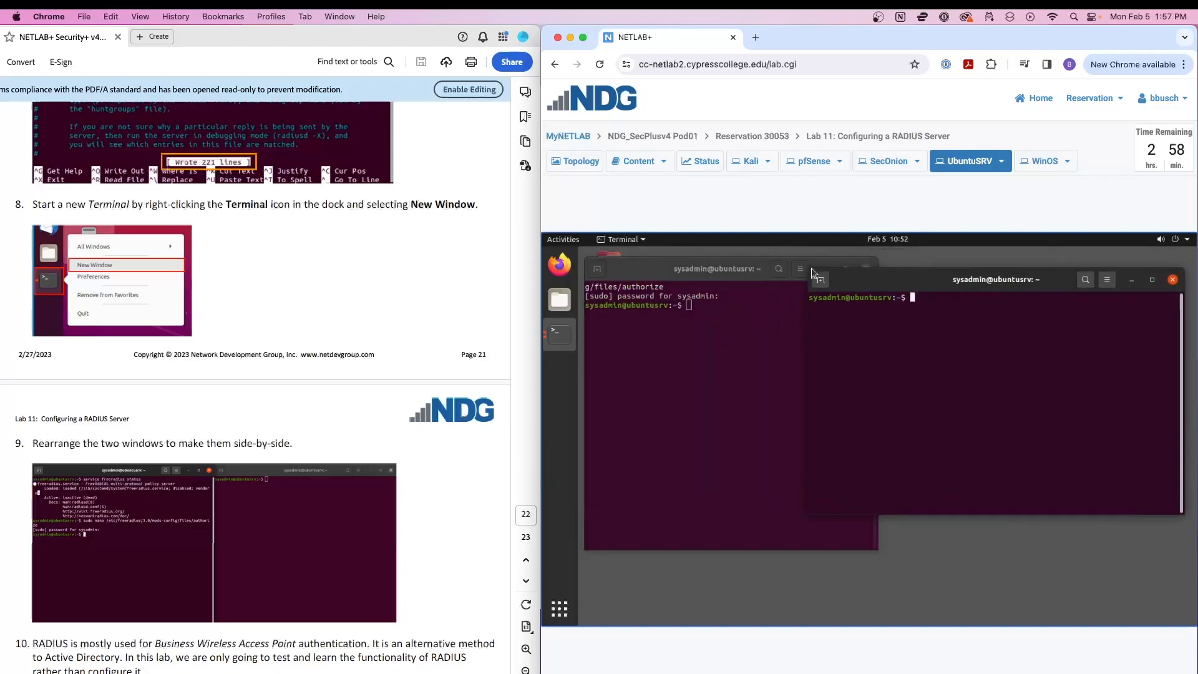
pyautogui.moveTo(822, 269)
pyautogui.mouseDown()
pyautogui.moveTo(895, 262)
pyautogui.moveTo(814, 270)
pyautogui.mouseUp()
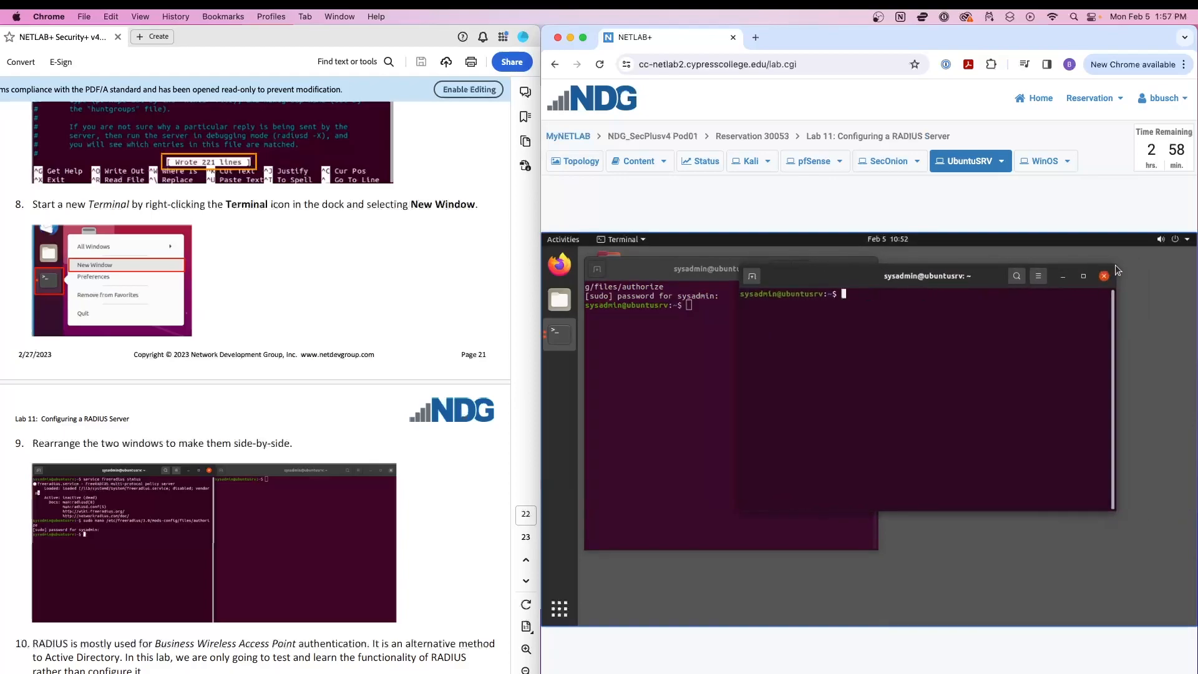
pyautogui.moveTo(1113, 270); pyautogui.dragTo(1008, 273)
pyautogui.moveTo(781, 287); pyautogui.dragTo(927, 270)
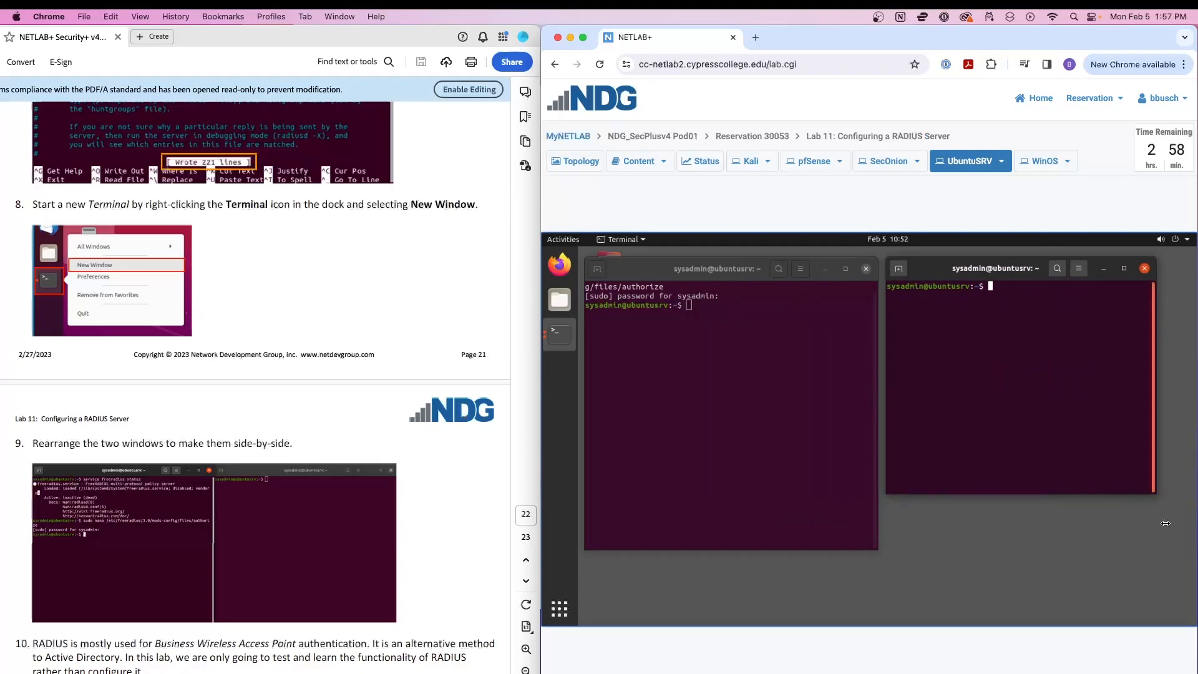
pyautogui.moveTo(1154, 494); pyautogui.dragTo(1186, 551)
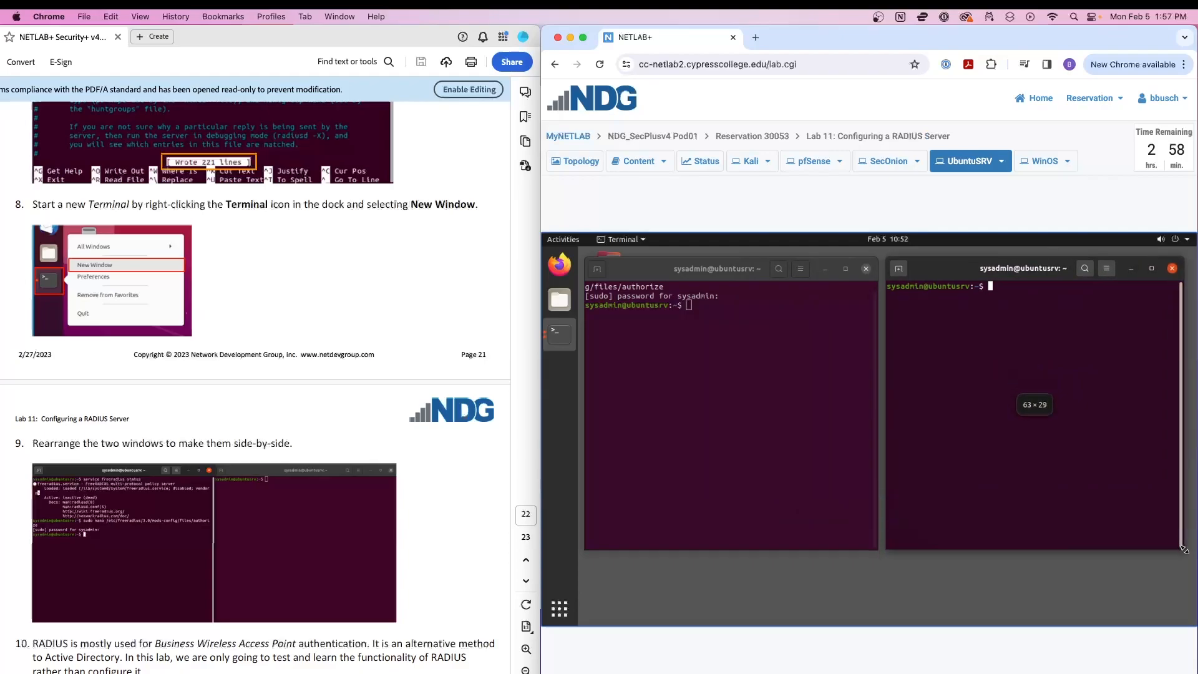
pyautogui.click(728, 313)
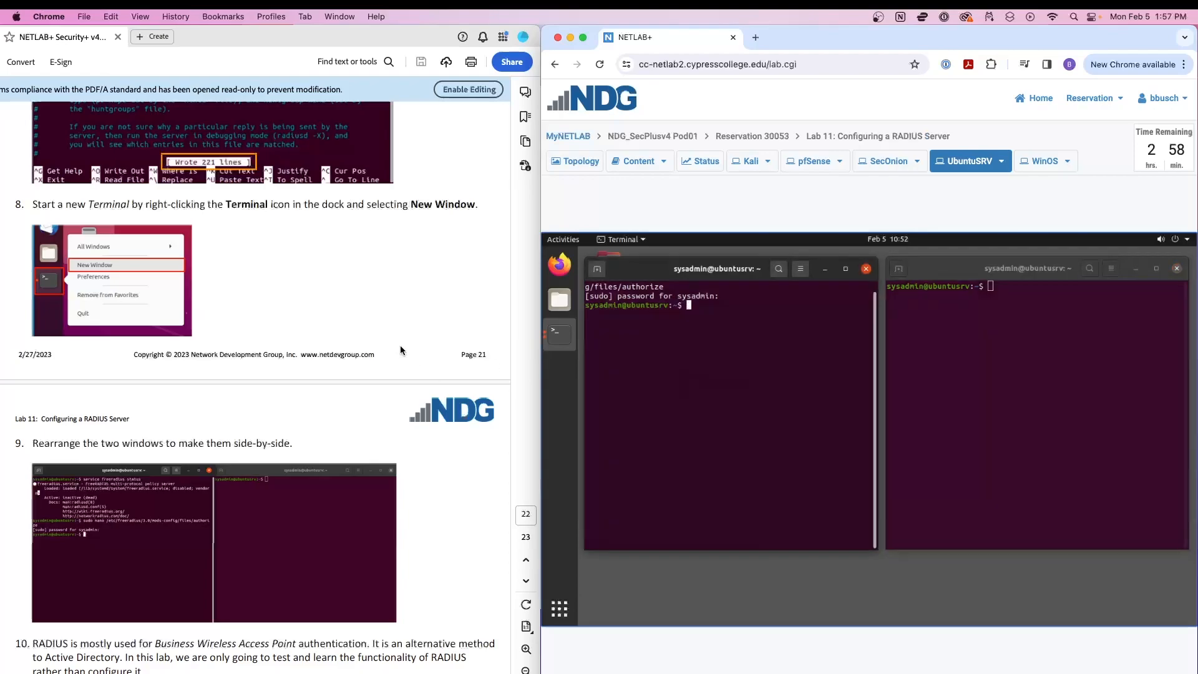
pyautogui.scroll(-10, 399, 345)
pyautogui.scroll(-3, 390, 357)
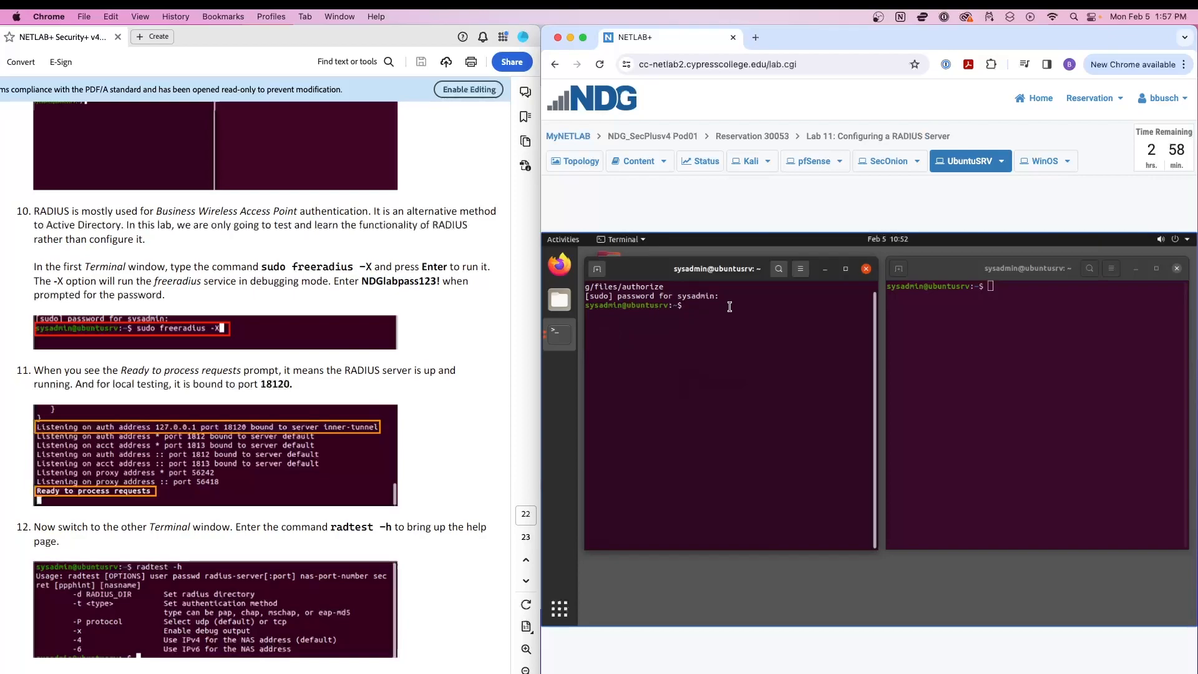
# Start FreeRADIUS with sudo freeradius -X in the left terminal, noting its 127.0.0.1 listening address.
pyautogui.write('sudo freeradius -X')
pyautogui.press('Return')
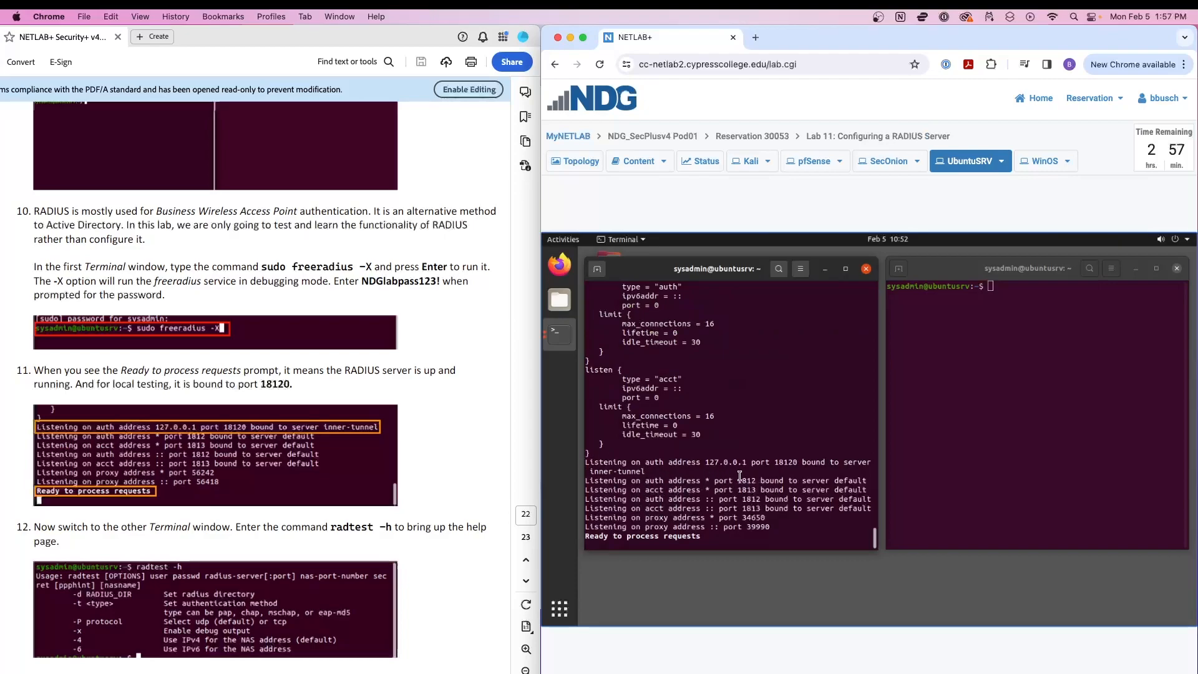
pyautogui.moveTo(705, 462); pyautogui.dragTo(749, 463)
pyautogui.click(729, 542)
pyautogui.click(1014, 314)
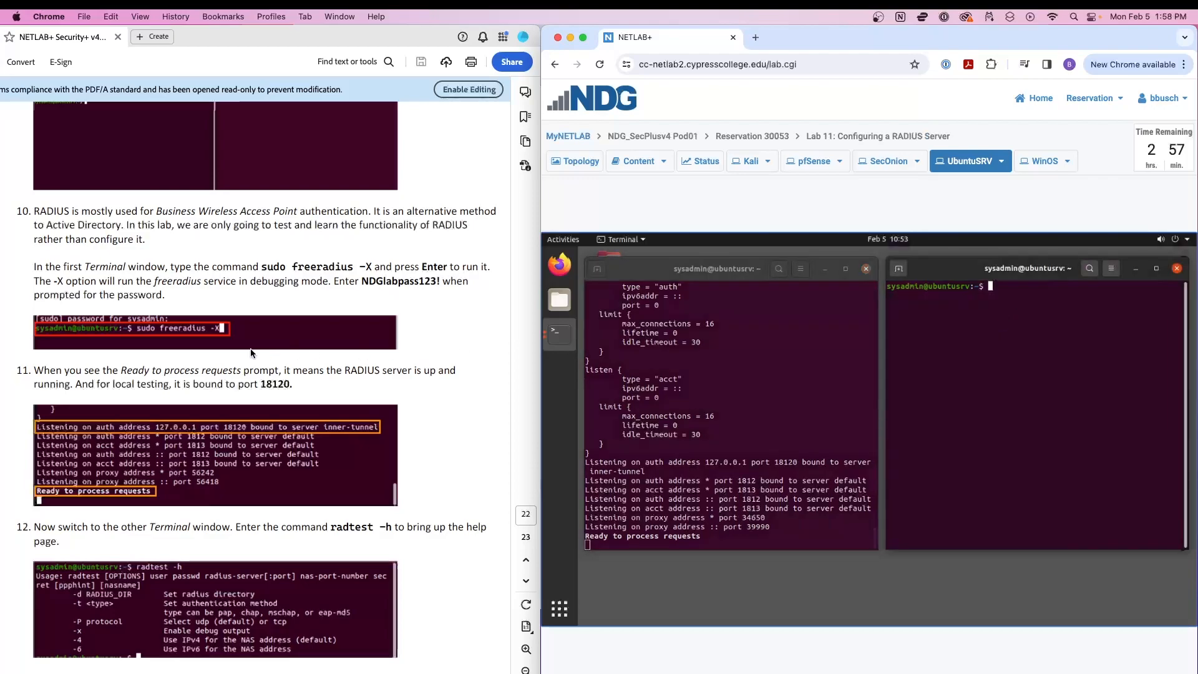
pyautogui.scroll(-2, 264, 352)
pyautogui.scroll(-3, 342, 470)
# Run radtest -h in the right-hand terminal to display its usage help.
pyautogui.write('radtest')
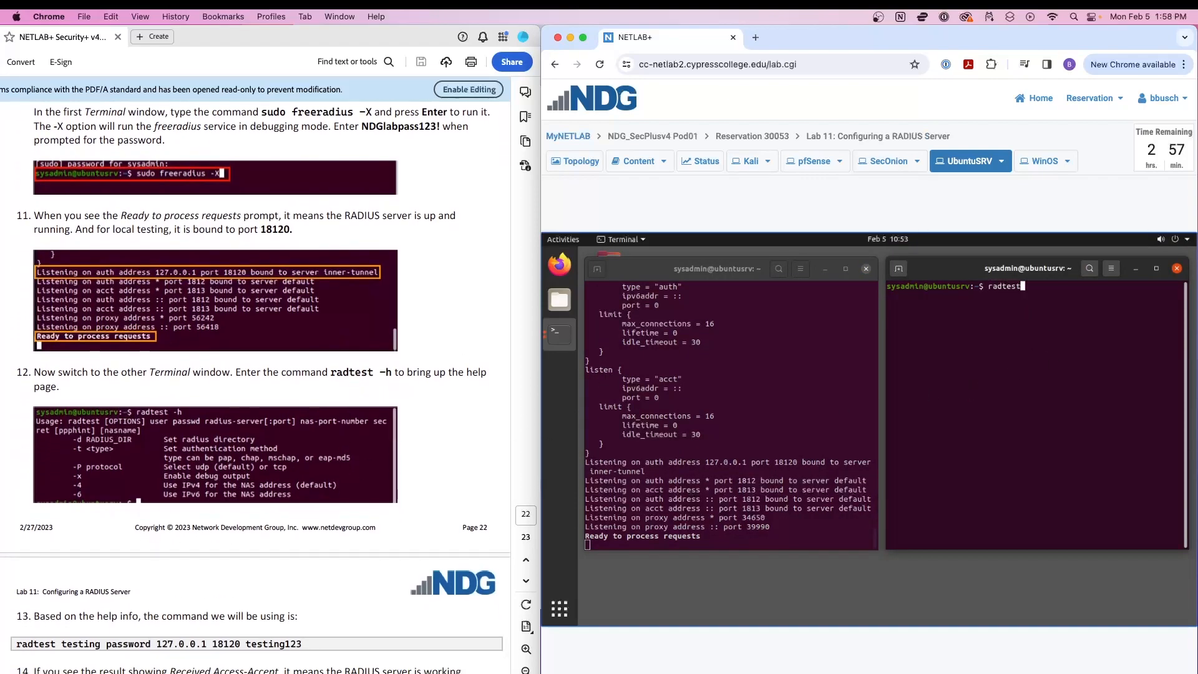
pyautogui.write(' -h')
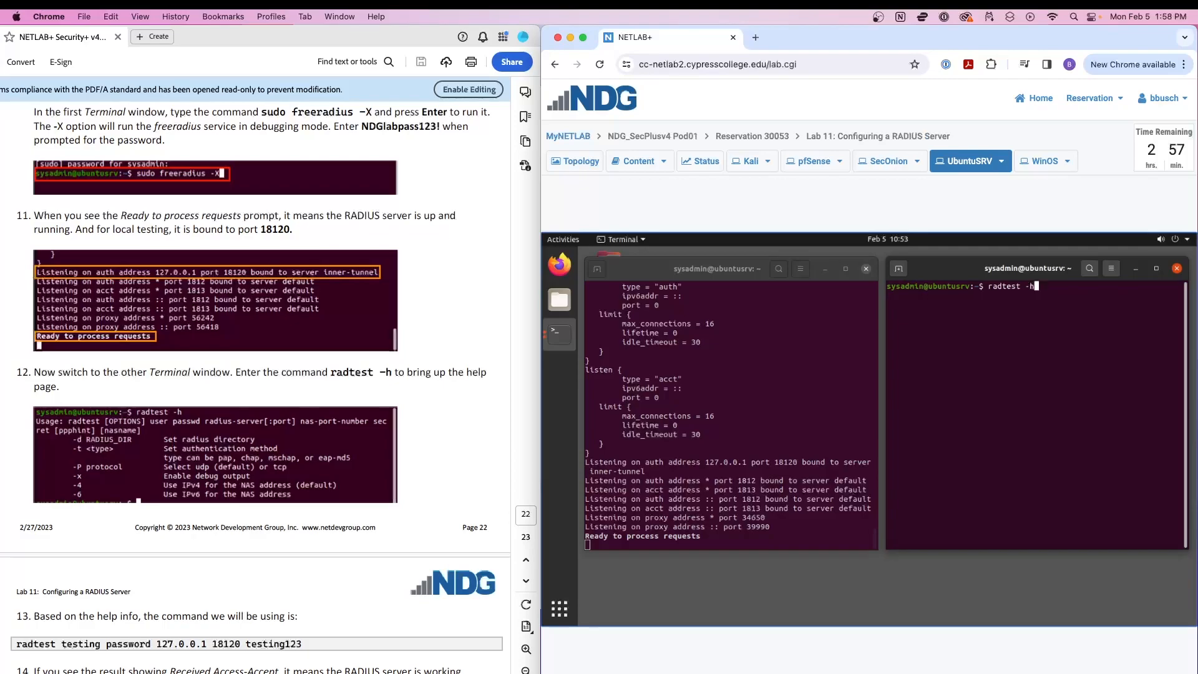
pyautogui.press('Return')
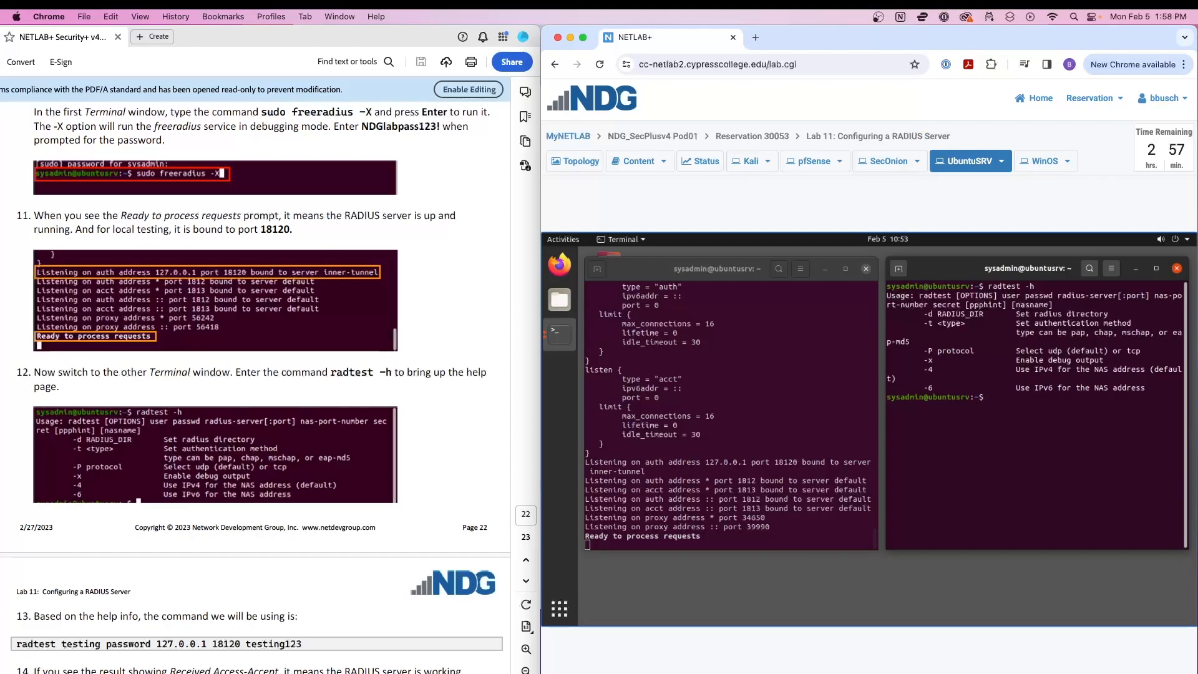
pyautogui.write('--hel')
pyautogui.press('BackSpace')
pyautogui.press('BackSpace')
pyautogui.press('BackSpace')
pyautogui.press('BackSpace')
pyautogui.press('BackSpace')
# Highlight the usage line and the radius directory, authentication method and debug options.
pyautogui.moveTo(896, 305); pyautogui.dragTo(1095, 382)
pyautogui.click(1095, 382)
pyautogui.moveTo(1007, 310); pyautogui.dragTo(1117, 312)
pyautogui.click(1120, 315)
pyautogui.moveTo(1018, 322); pyautogui.dragTo(1134, 323)
pyautogui.click(1080, 339)
pyautogui.moveTo(1020, 360); pyautogui.dragTo(1111, 360)
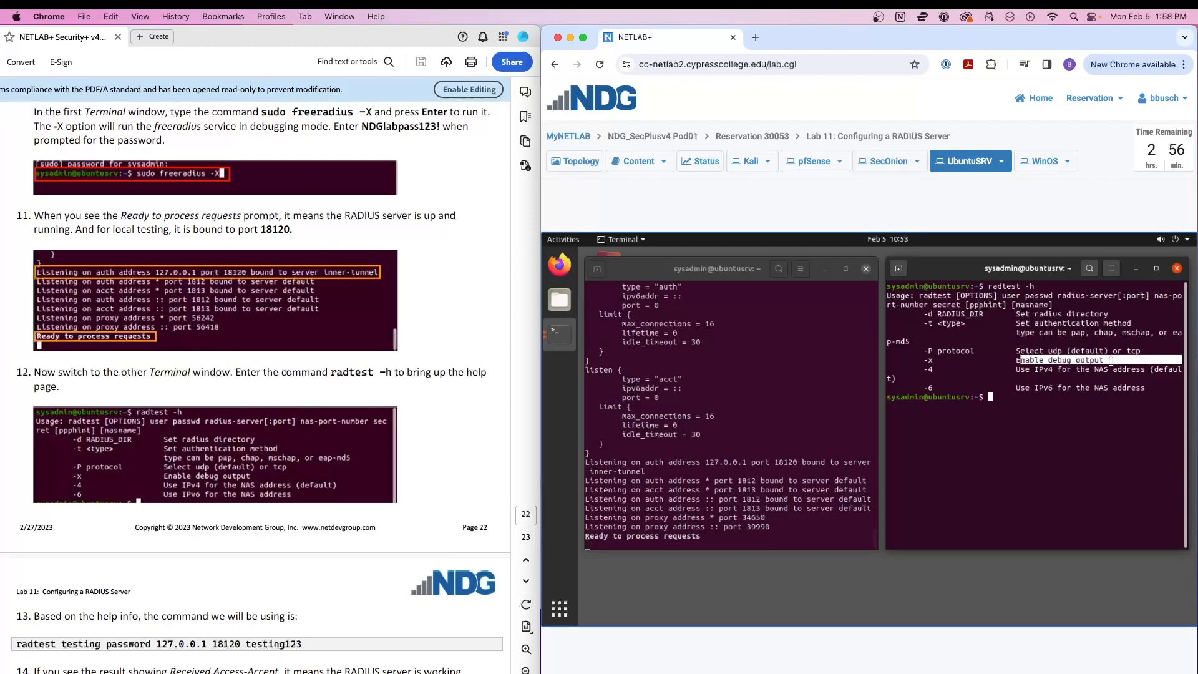
pyautogui.click(1110, 362)
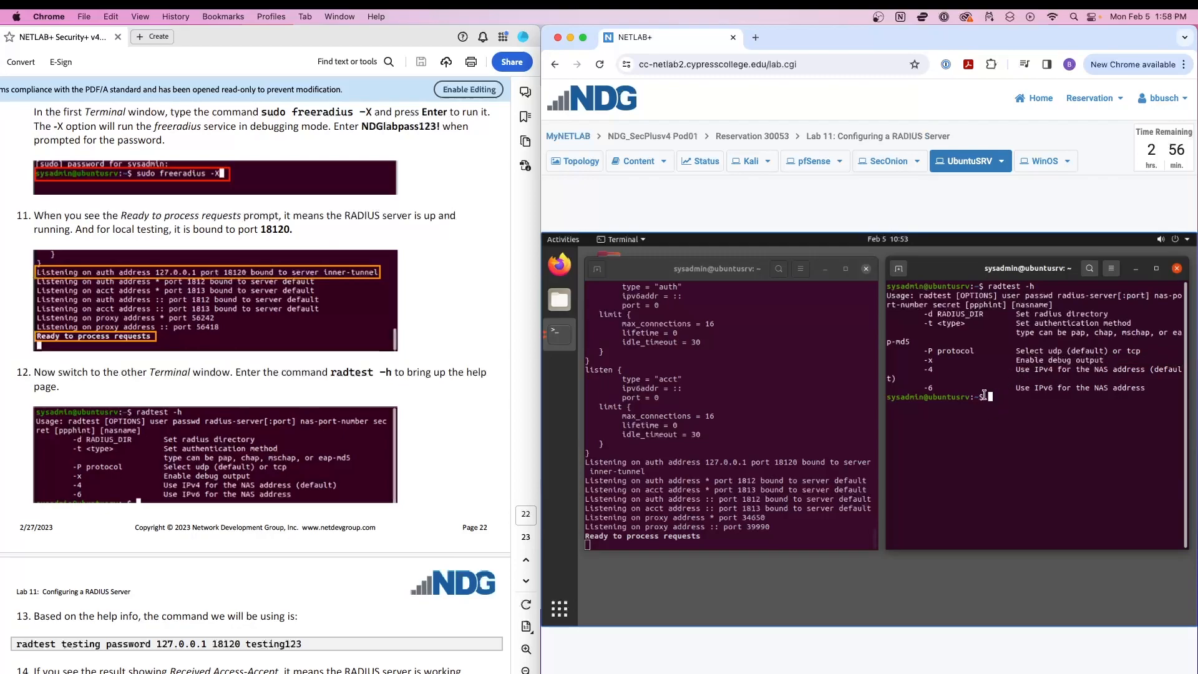
pyautogui.scroll(-5, 327, 402)
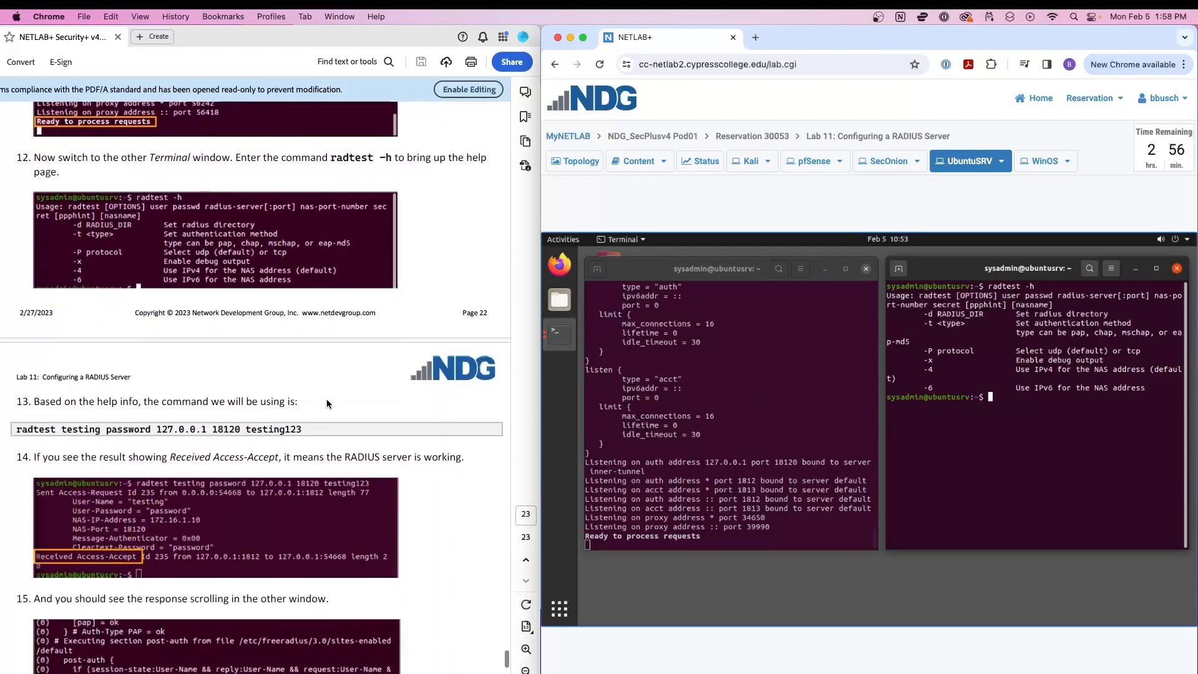
pyautogui.scroll(-2, 327, 399)
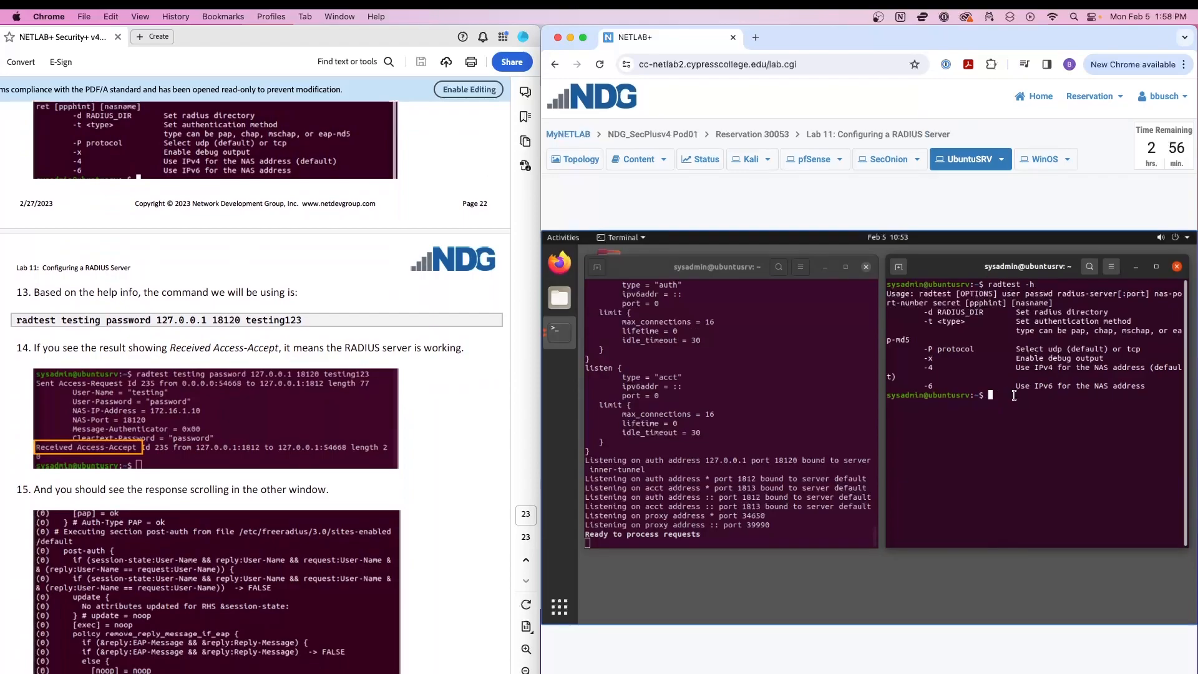
# Send a radtest request for user testing to 127.0.0.1 port 18120 with the shared secret.
pyautogui.write('radtest')
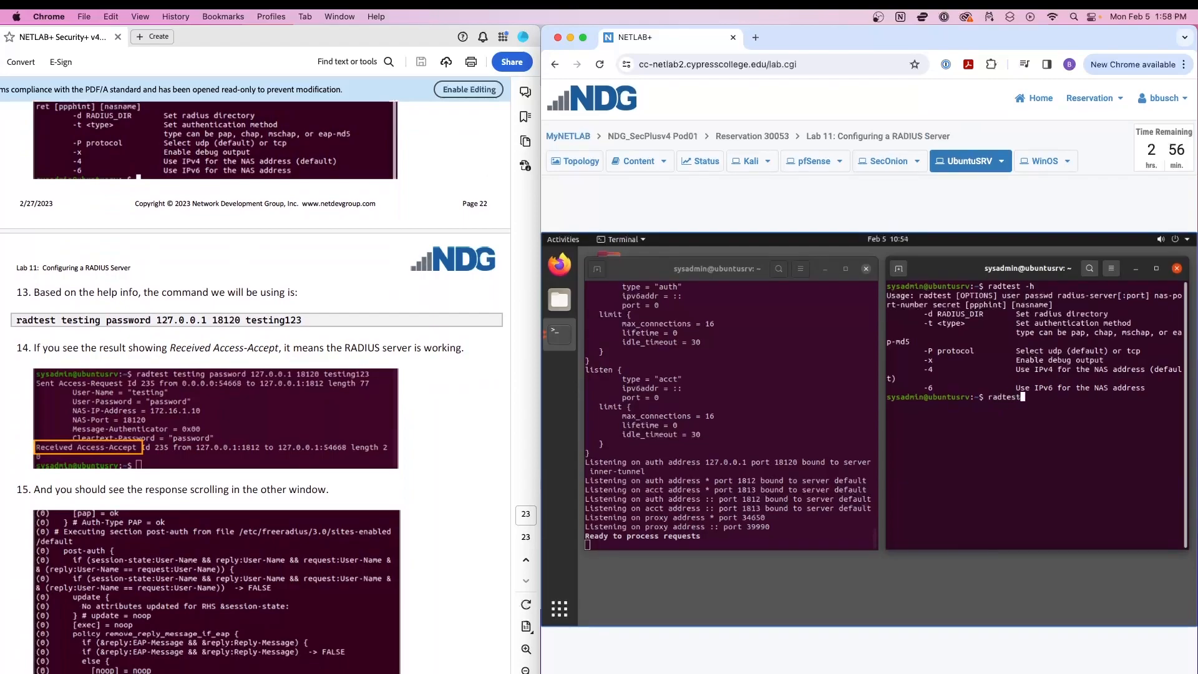
pyautogui.write(' testing password 127.0.0.1')
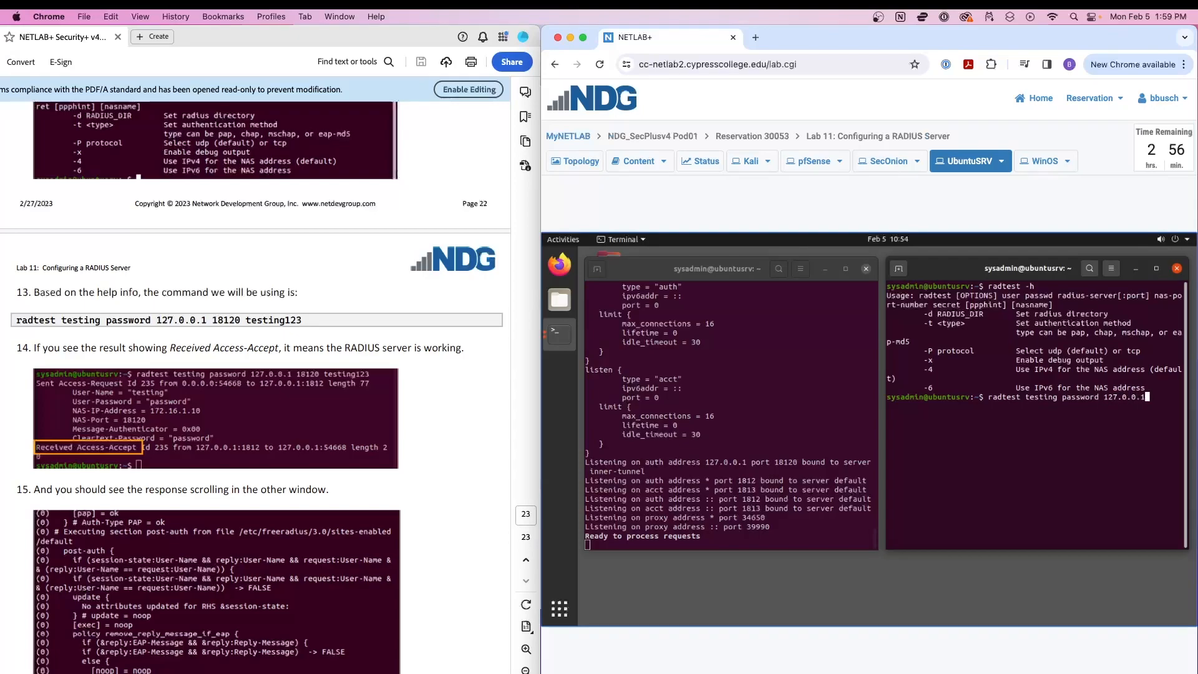
pyautogui.write(' 18120')
pyautogui.moveTo(773, 462); pyautogui.dragTo(799, 462)
pyautogui.click(801, 462)
pyautogui.click(898, 462)
pyautogui.write('testing2')
pyautogui.press('BackSpace')
pyautogui.write('123')
pyautogui.press('Return')
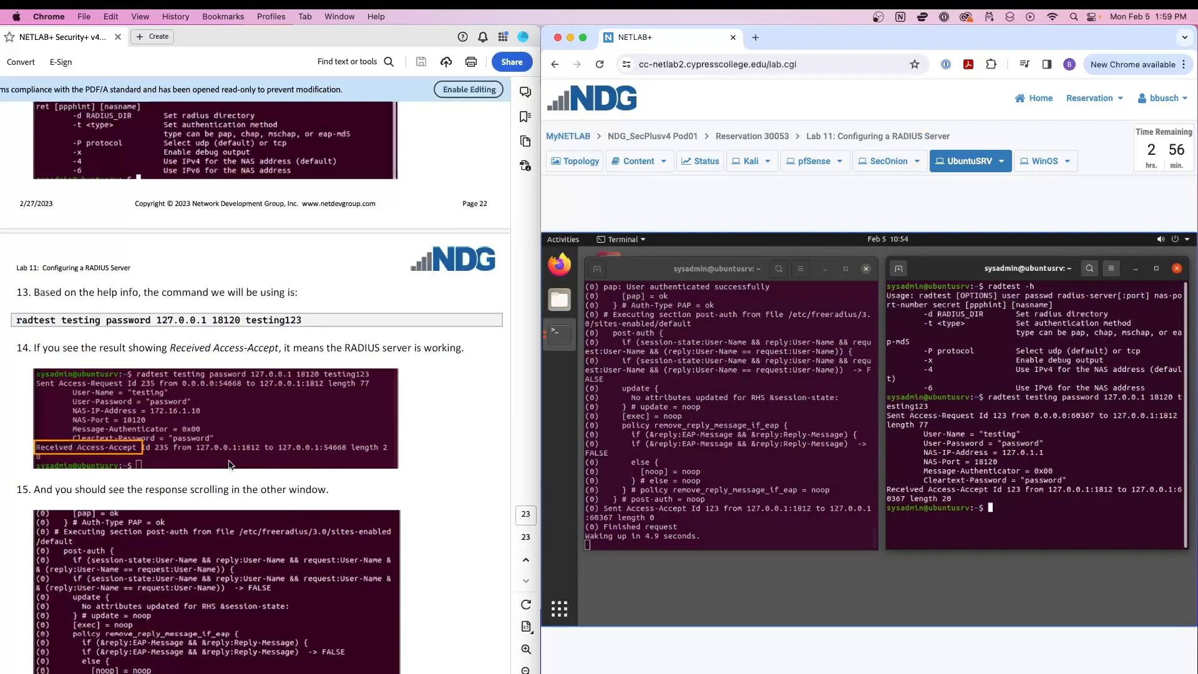
# Check the server debug log for the Access-Accept, resize its terminal, and bring up the lab guide PDF.
pyautogui.scroll(-5, 234, 466)
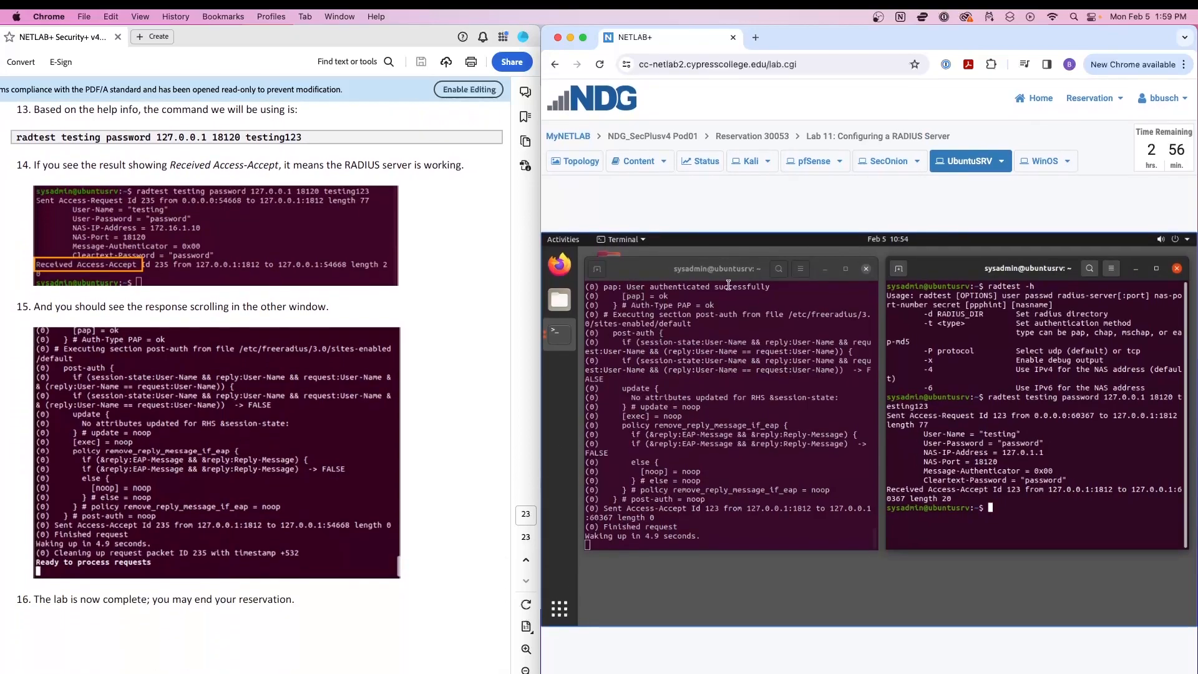
pyautogui.click(703, 425)
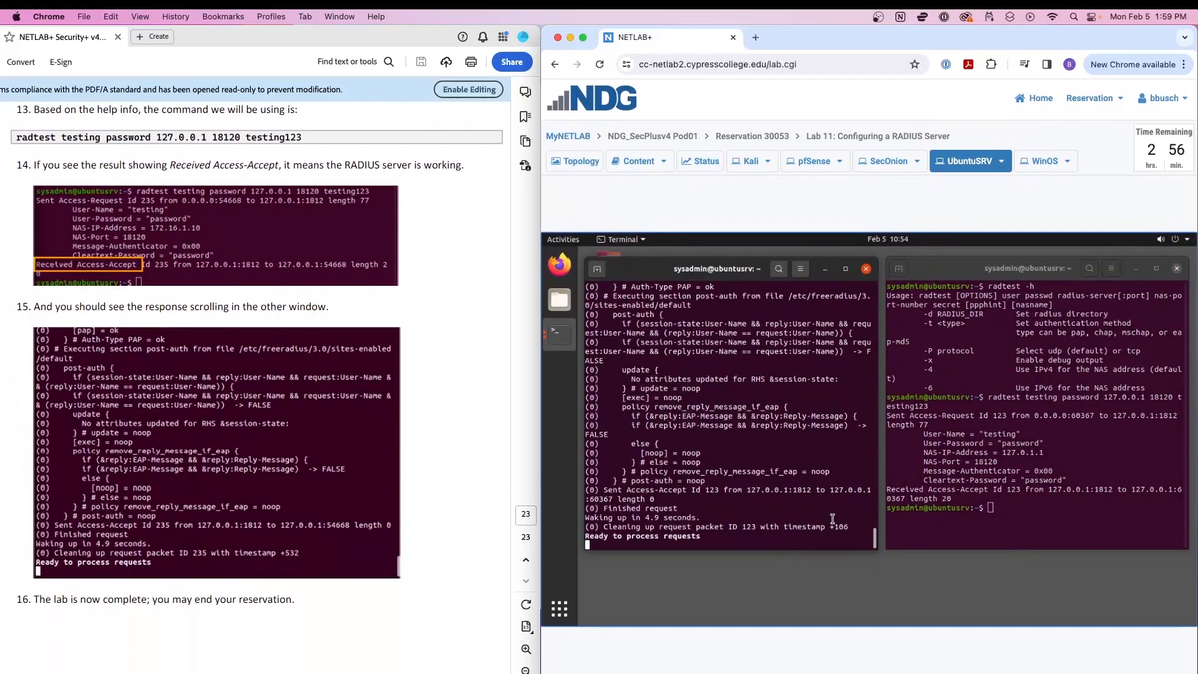
pyautogui.moveTo(873, 535)
pyautogui.mouseDown()
pyautogui.moveTo(875, 519)
pyautogui.moveTo(884, 547)
pyautogui.moveTo(882, 519)
pyautogui.moveTo(878, 547)
pyautogui.mouseUp()
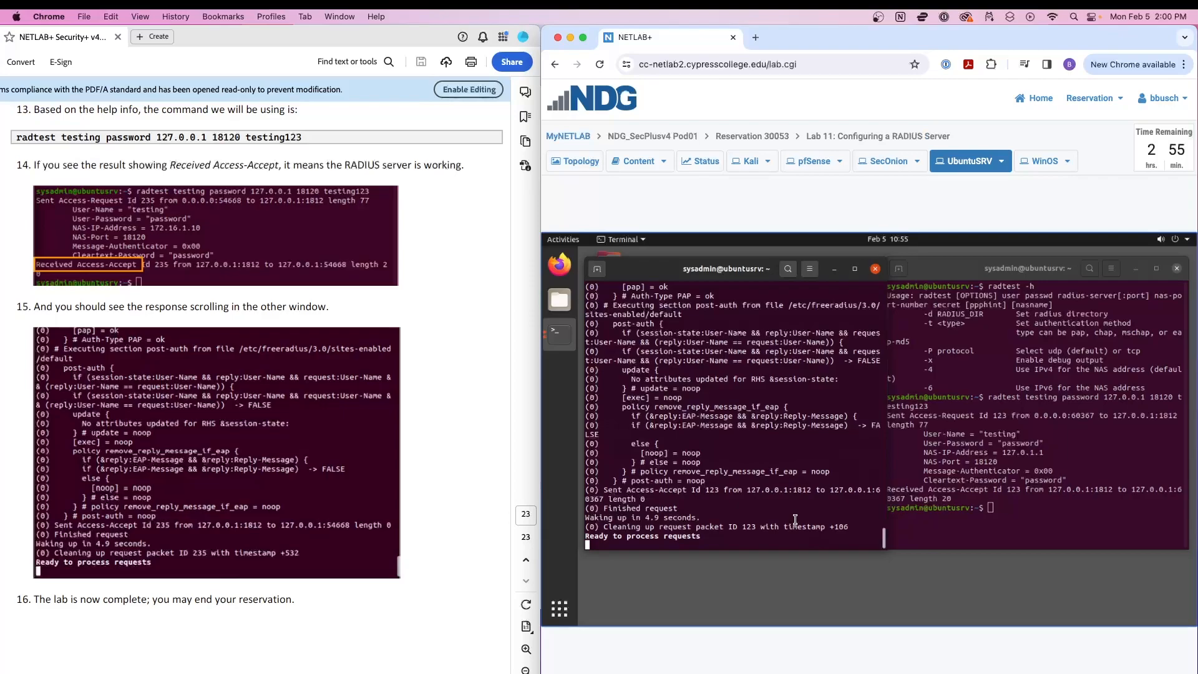
pyautogui.scroll(-3, 408, 449)
pyautogui.click(325, 540)
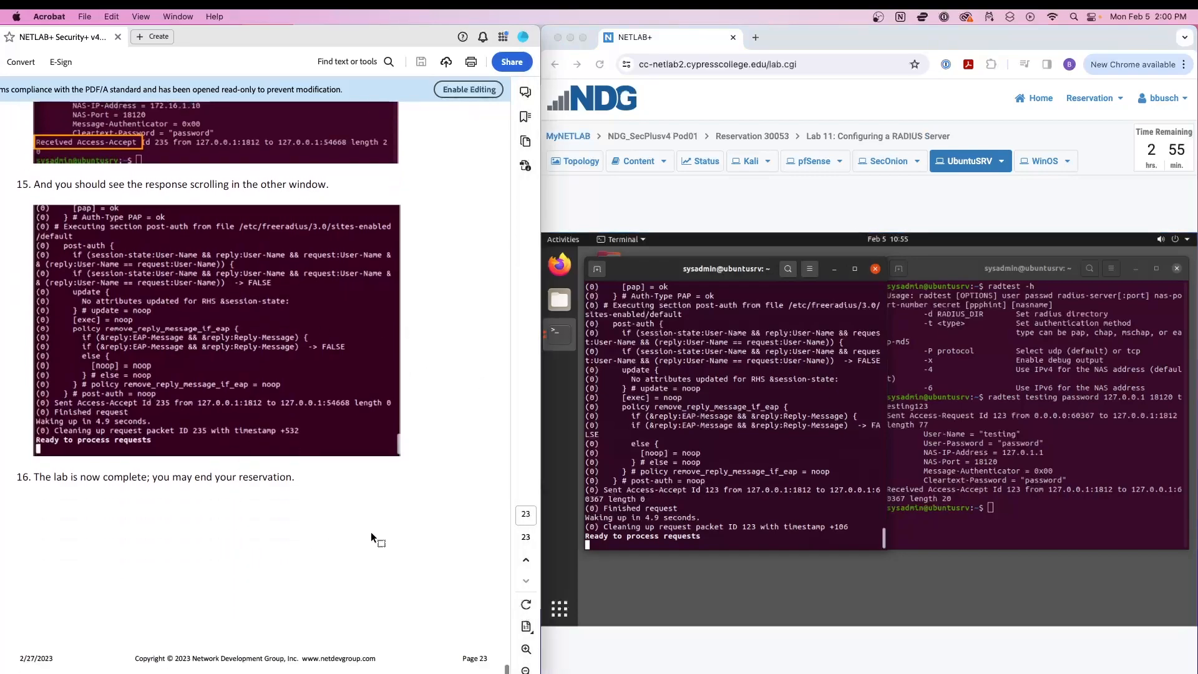